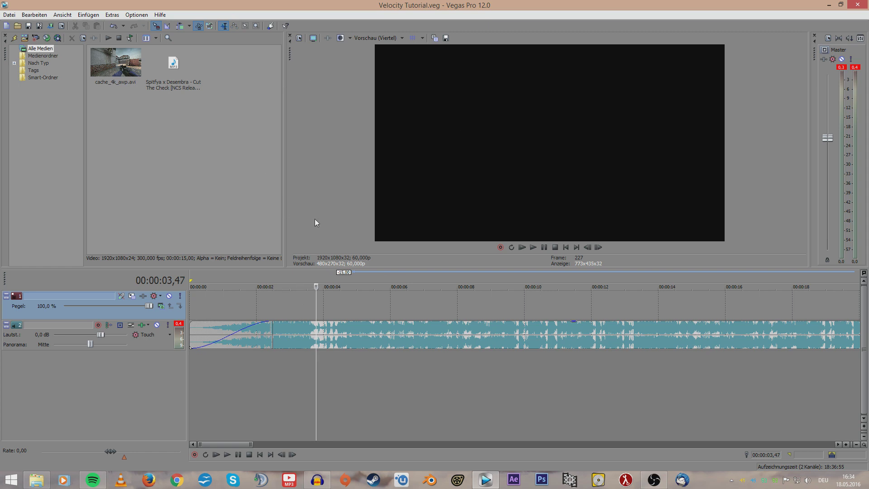
Step: Set the project's frame rate to 30 fps in the project properties
click(298, 38)
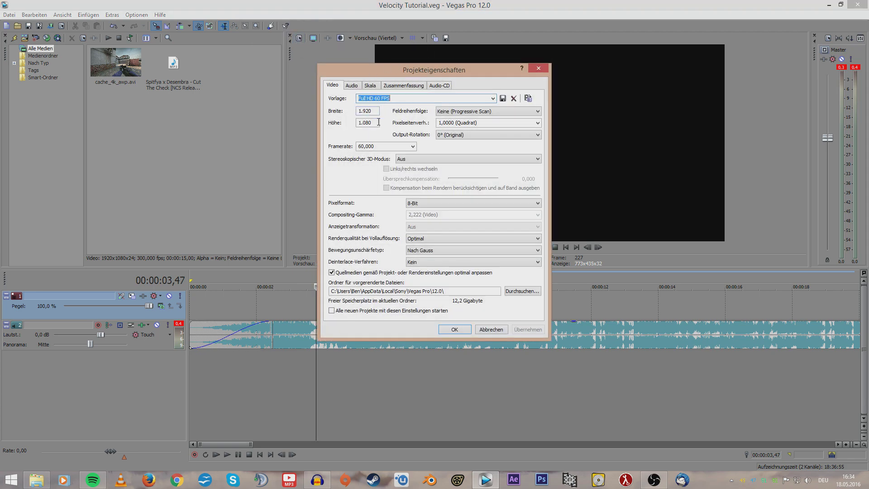
double_click(389, 146)
text(30)
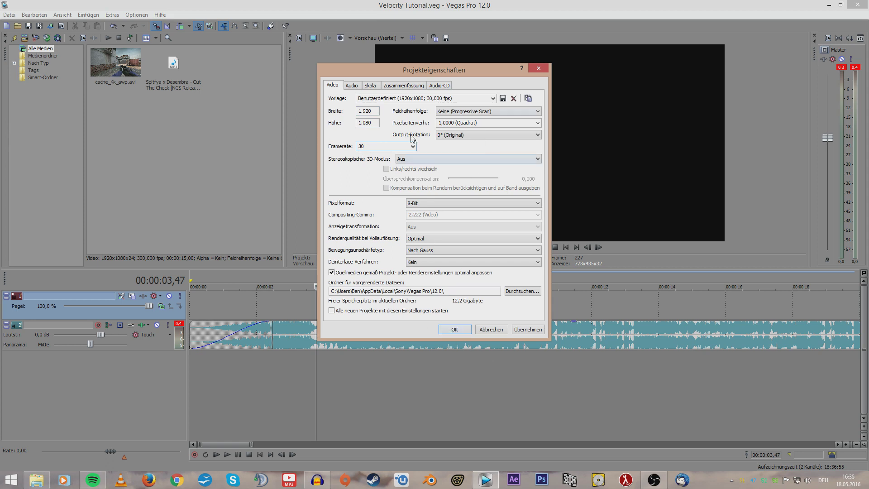
click(453, 330)
Step: Play the song from the start of the timeline to listen to its beats
click(298, 313)
click(275, 373)
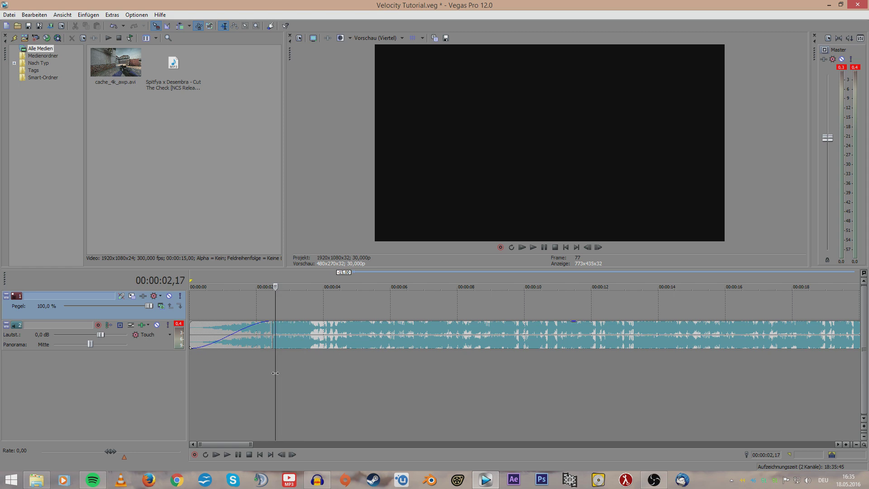
key(ctrl+Home)
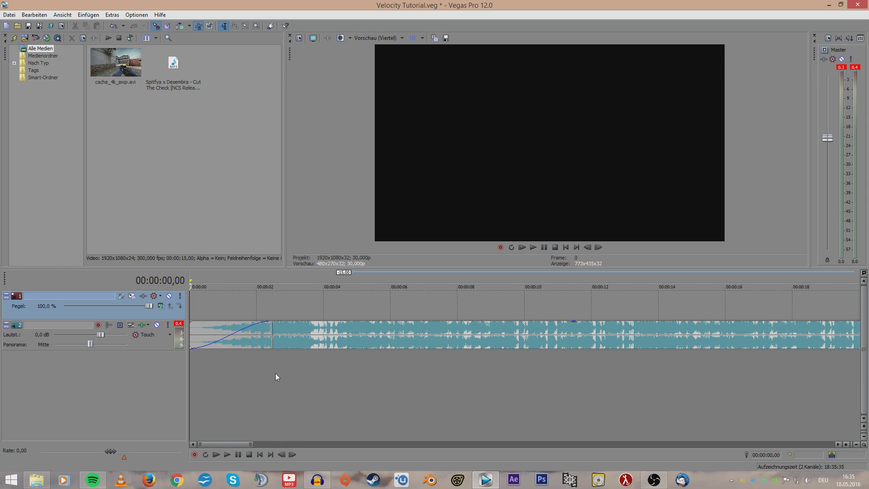
key(space)
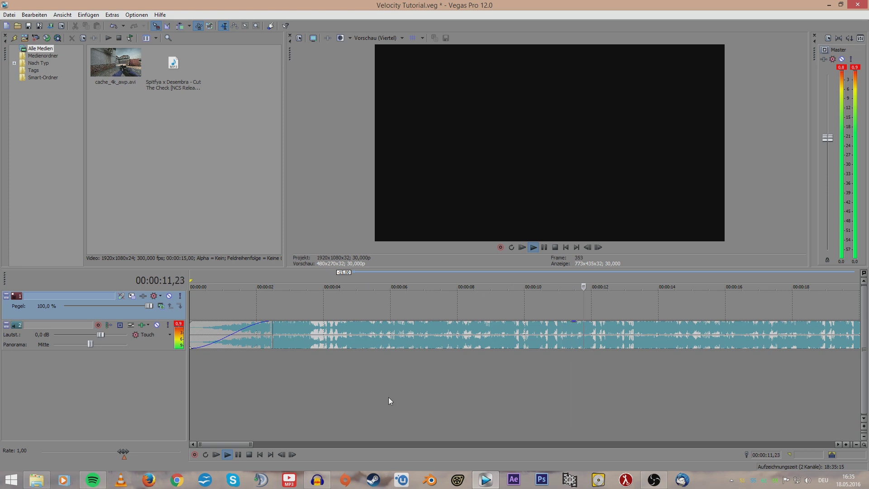
key(space)
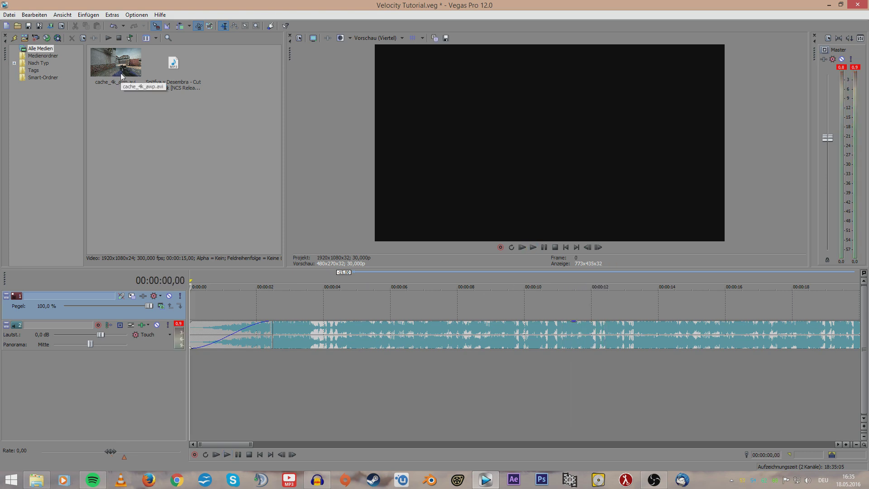
Step: Place cache_4k_awp.avi on the video track above the song and disable resampling for it
drag(121, 77, 171, 306)
click(522, 190)
drag(251, 311, 341, 307)
click(341, 307)
right_click(386, 305)
mouse_move(431, 236)
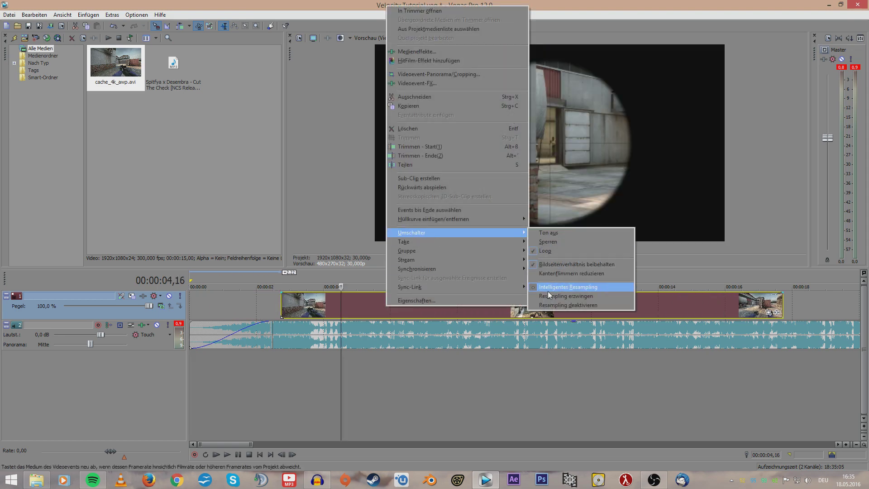
click(568, 304)
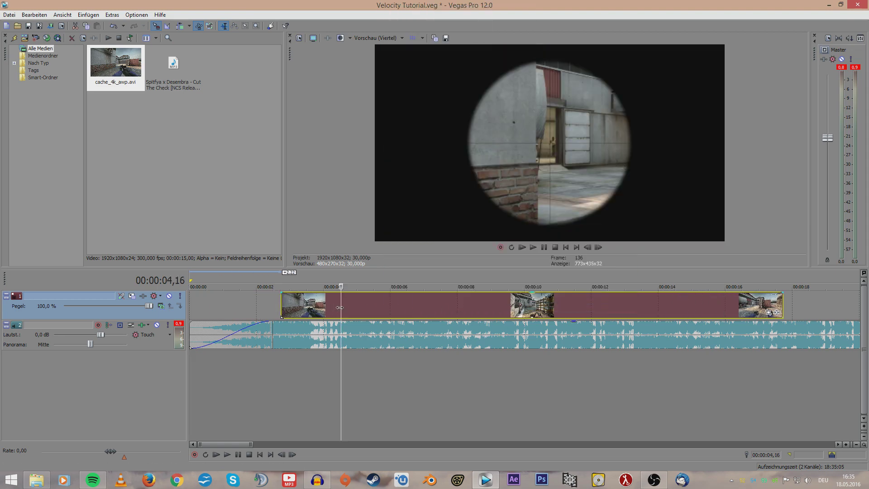
drag(337, 307, 285, 308)
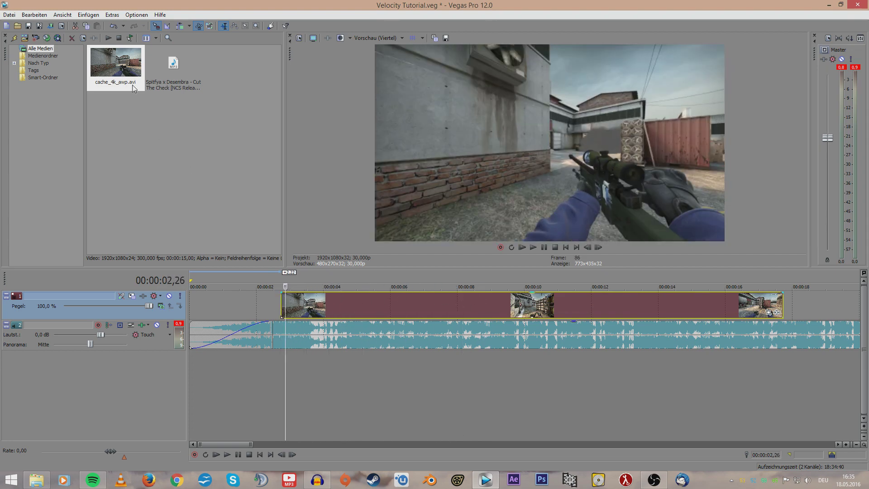
Step: Delete the clip and place a fresh copy of cache_4k_awp.avi on the video track at about 1 second
click(307, 304)
key(Delete)
drag(127, 72, 234, 304)
click(520, 199)
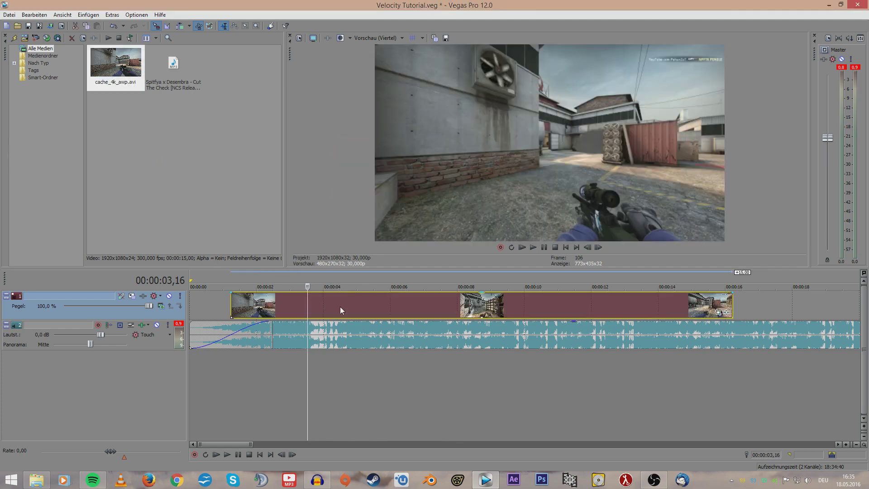
right_click(323, 307)
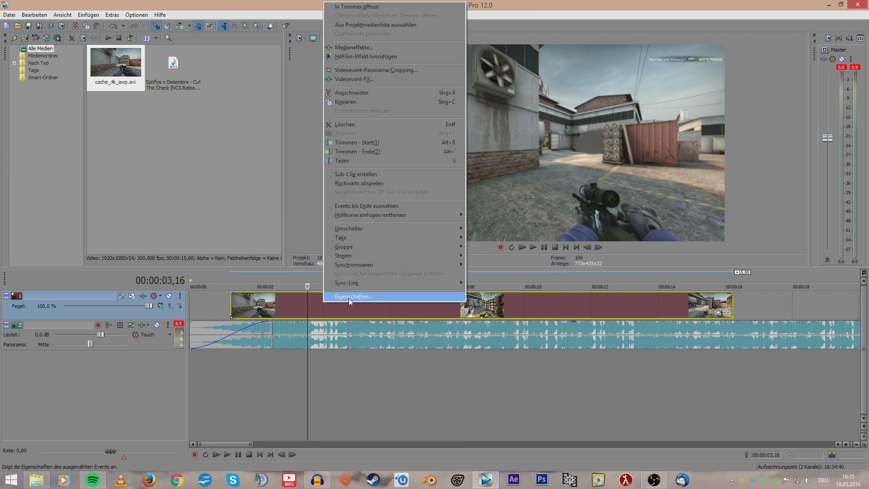
click(365, 296)
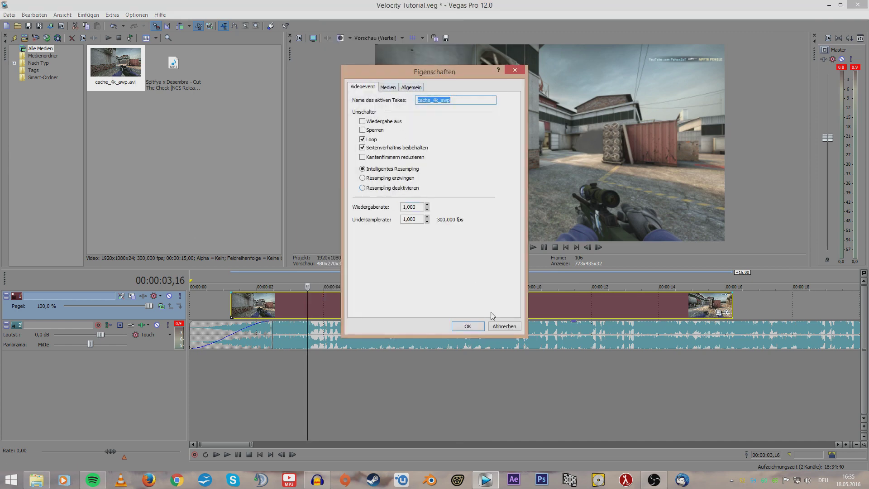
click(499, 326)
Step: Disable resampling for the cache_4k_awp clip on the timeline
right_click(295, 303)
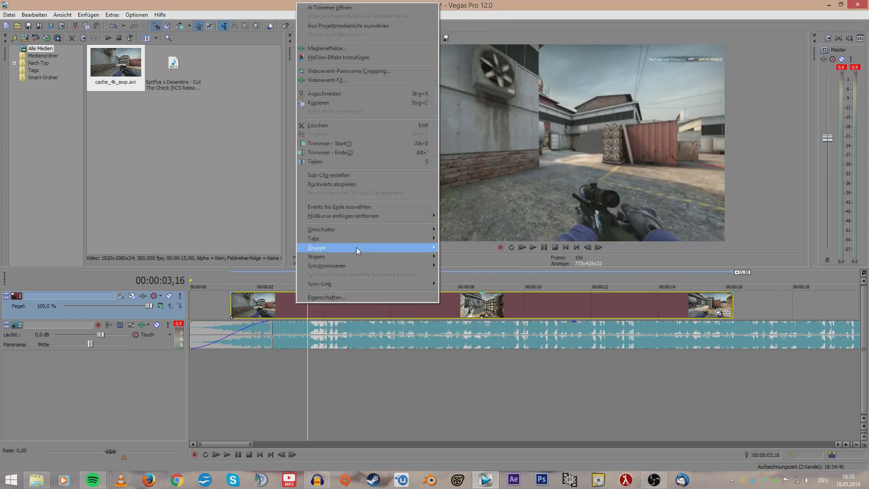
mouse_move(330, 231)
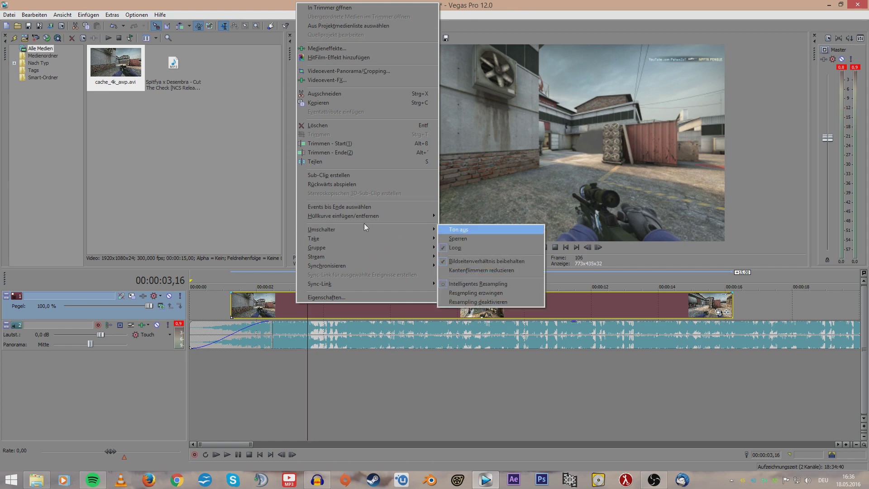
click(472, 301)
Step: Move the video clip along its track so that it starts at about 00:00:03,05
drag(290, 304, 323, 303)
click(331, 300)
click(316, 304)
scroll(338, 308, up, 3)
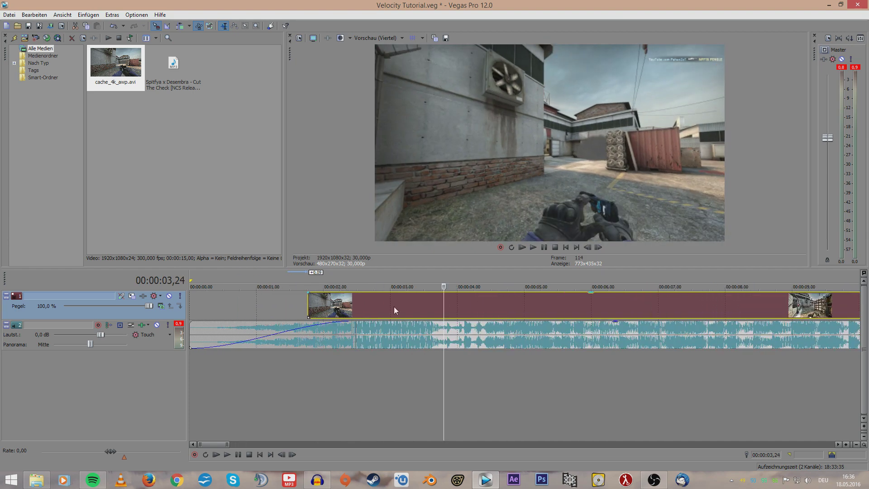
click(392, 306)
drag(362, 302, 438, 311)
click(376, 309)
scroll(376, 308, down, 8)
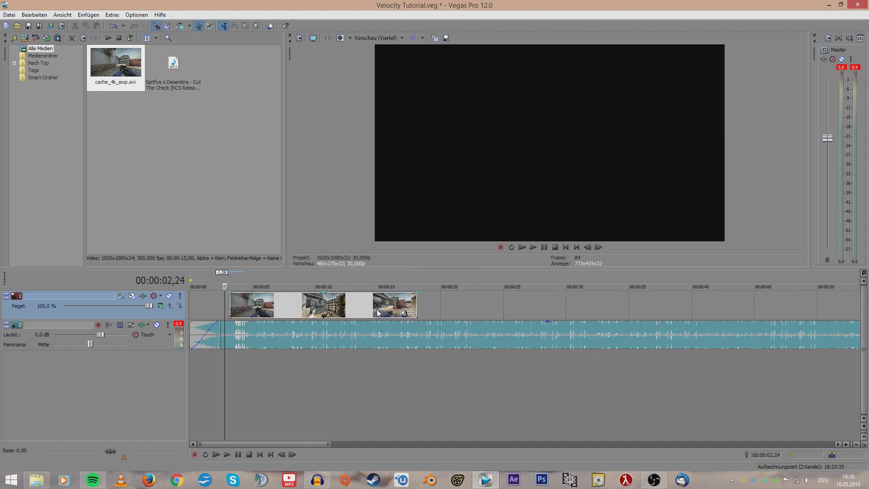
scroll(377, 312, up, 1)
Step: Play the project from the start and set five markers on the song's beats during playback
key(ctrl+Home)
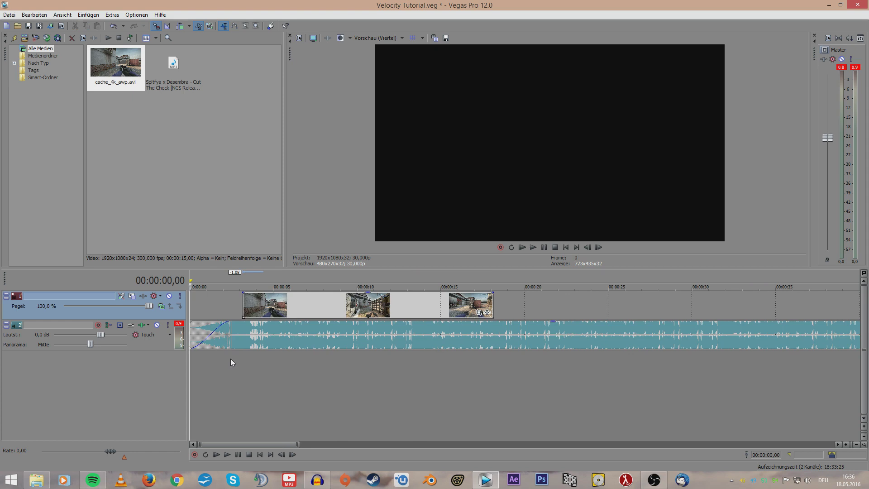
scroll(252, 357, up, 1)
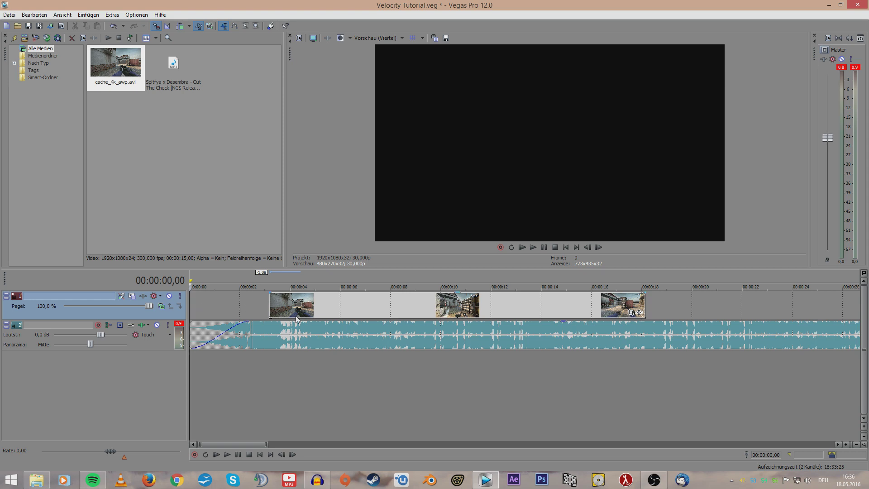
scroll(436, 345, up, 3)
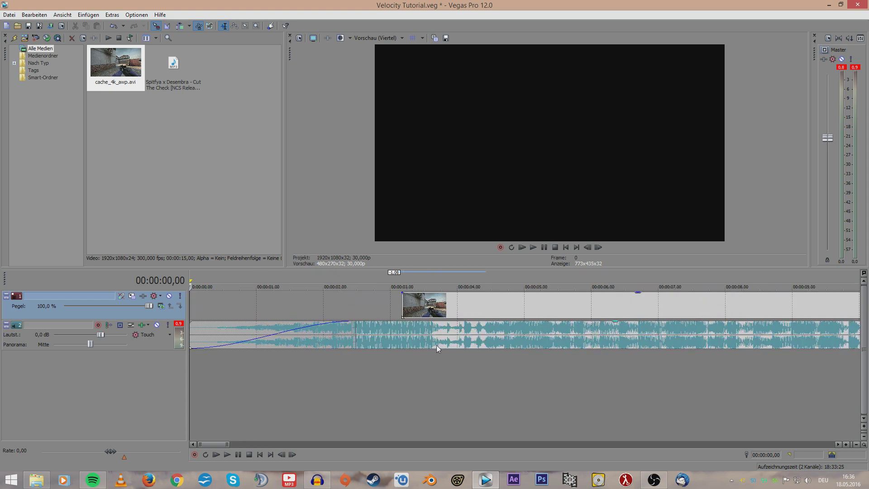
click(463, 362)
drag(464, 362, 171, 362)
scroll(371, 379, down, 3)
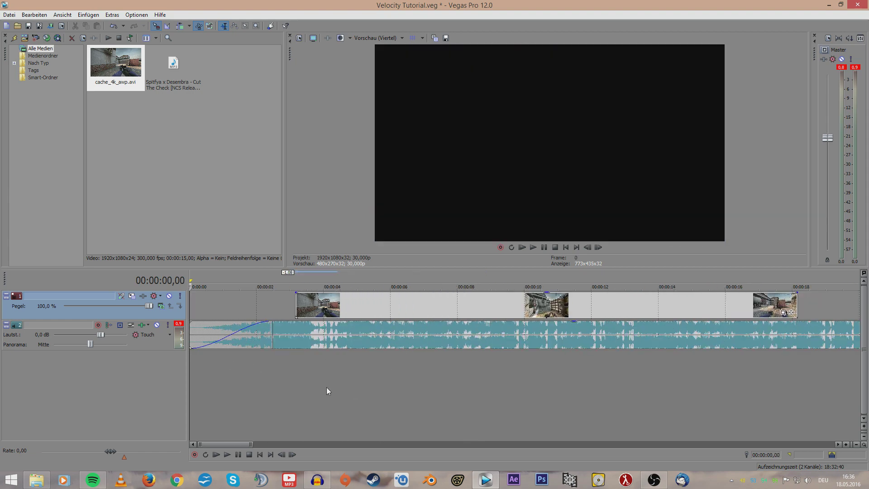
key(space)
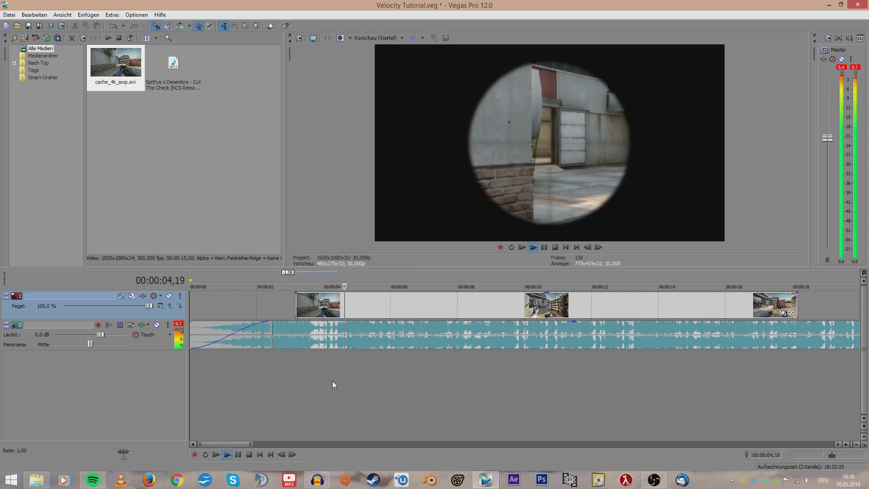
key(m)
key(m)
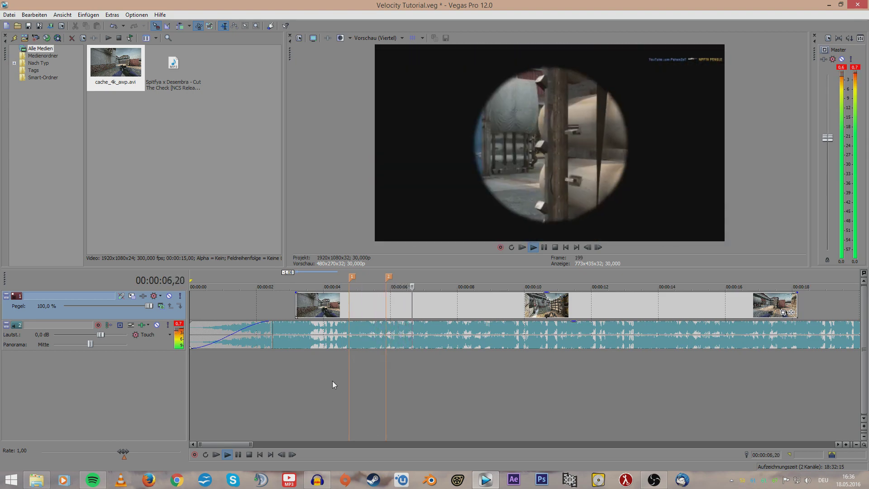
key(m)
key(m)
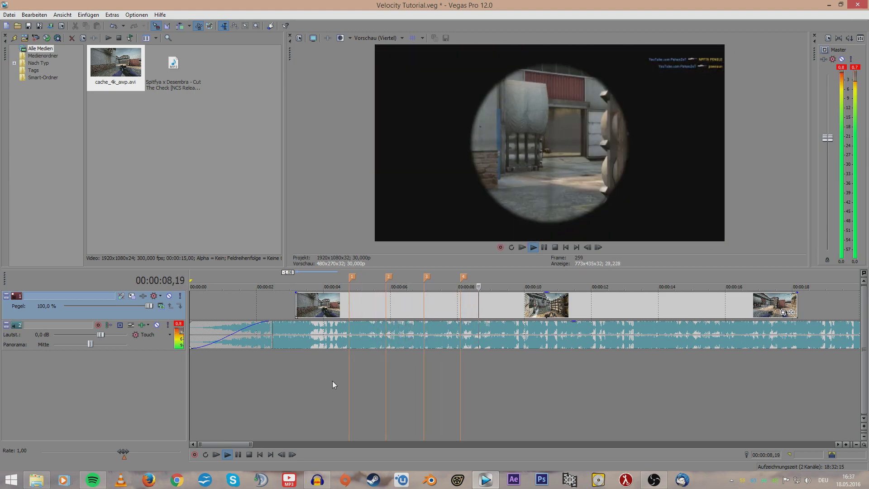
key(m)
key(space)
Step: Examine the song's waveform around the first marker to locate where the beat sets in
click(343, 374)
scroll(699, 396, up, 4)
scroll(612, 381, down, 5)
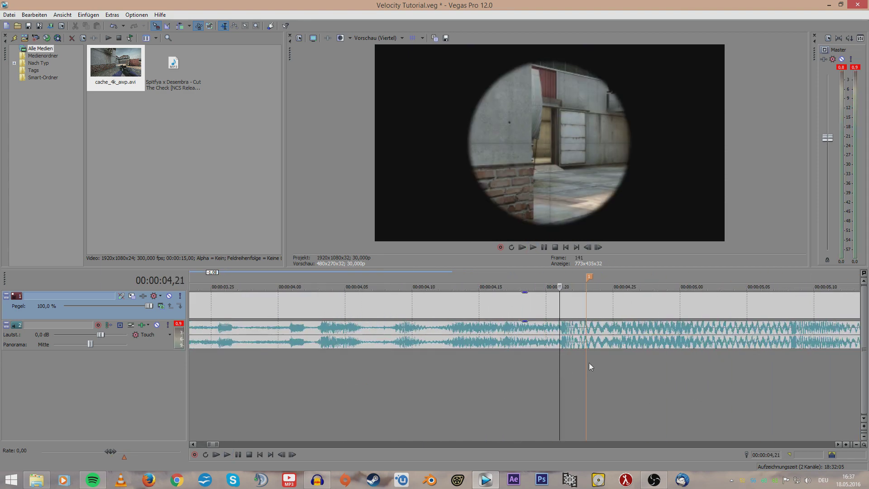
scroll(530, 382, up, 5)
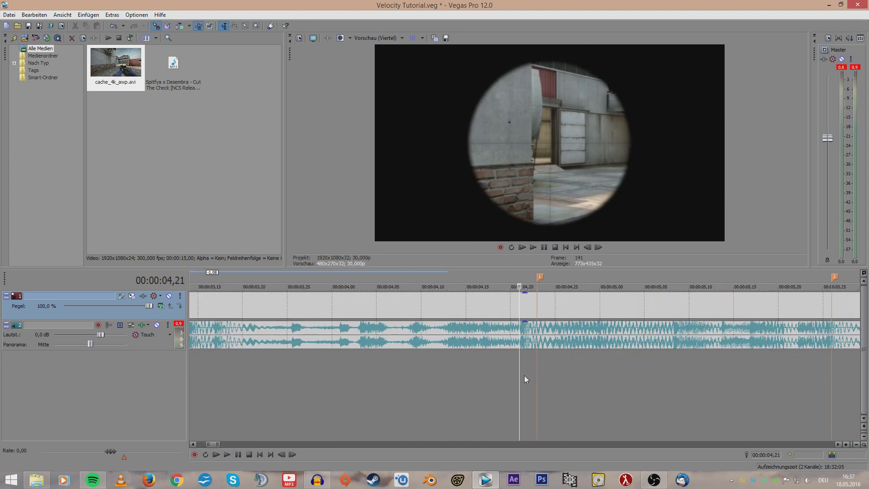
click(448, 372)
click(483, 373)
scroll(579, 374, down, 2)
click(609, 374)
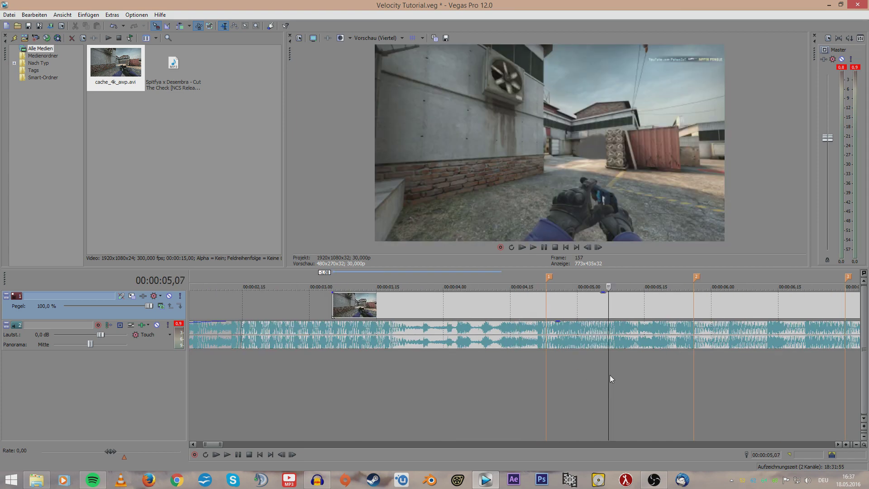
scroll(609, 375, up, 3)
click(266, 370)
scroll(357, 376, down, 2)
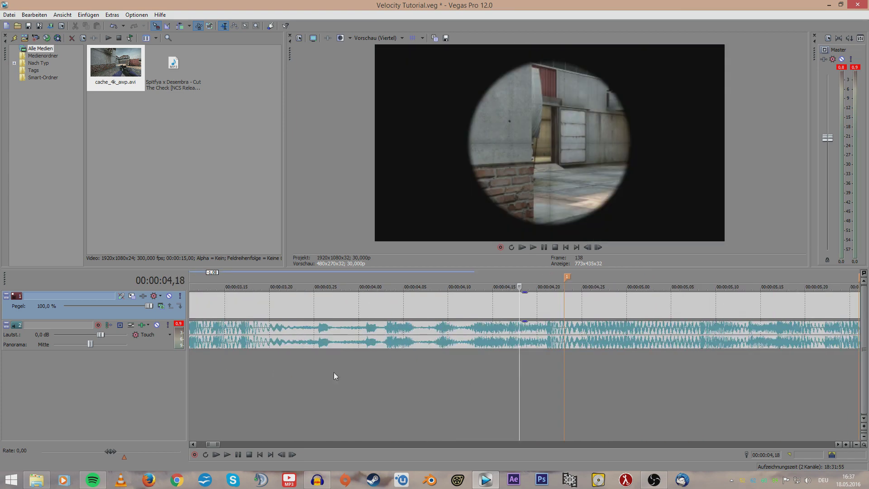
Step: Listen to the passage before the first marker and move that marker onto the beat at about 00:00:04,21
click(502, 372)
click(314, 386)
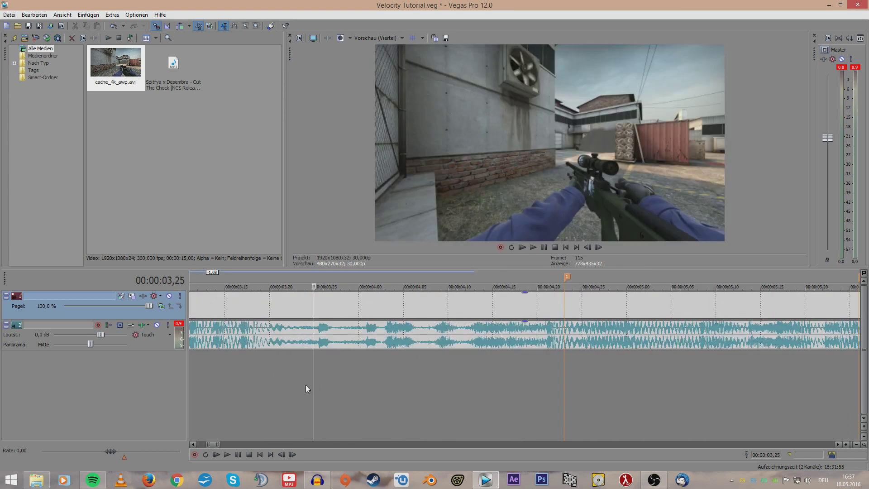
click(412, 390)
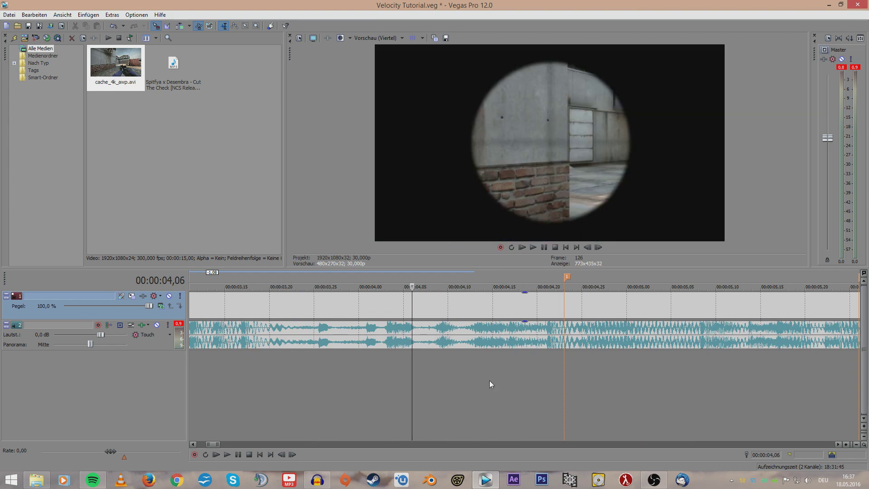
key(space)
key(space)
key(space)
key(space)
drag(566, 277, 547, 278)
Step: Listen to the passage before the second marker and move that marker onto the beat at about 00:00:05,25
click(564, 375)
scroll(665, 379, down, 3)
click(618, 381)
scroll(638, 381, up, 3)
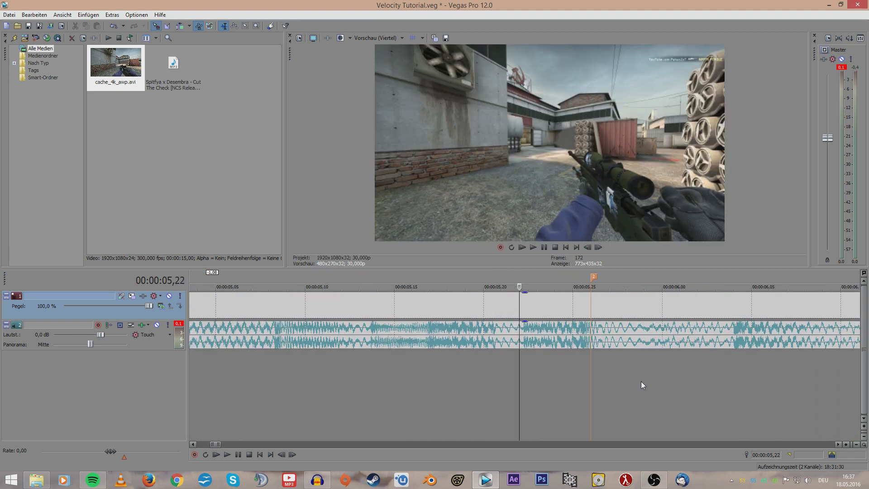
click(268, 384)
key(space)
key(space)
drag(593, 278, 573, 281)
Step: Play the song closely around the third marker to check its alignment with the beat
click(608, 376)
scroll(685, 389, down, 3)
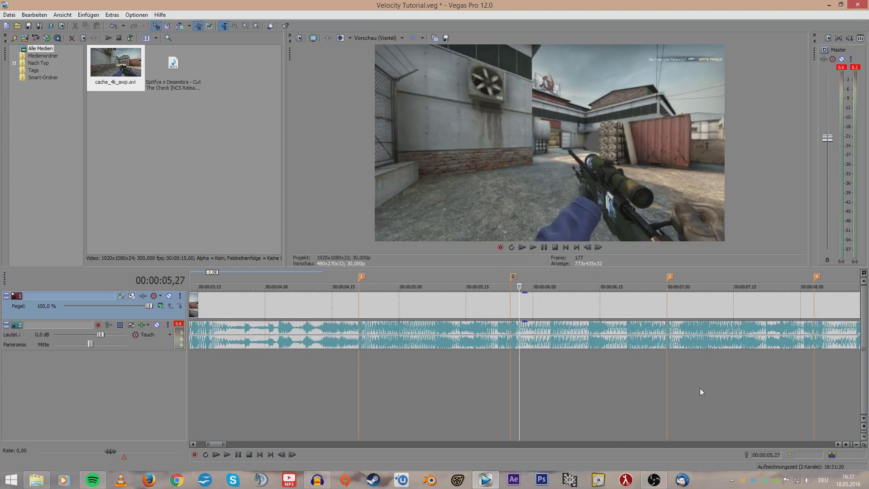
click(657, 384)
scroll(693, 383, up, 3)
click(539, 380)
scroll(539, 380, up, 3)
key(space)
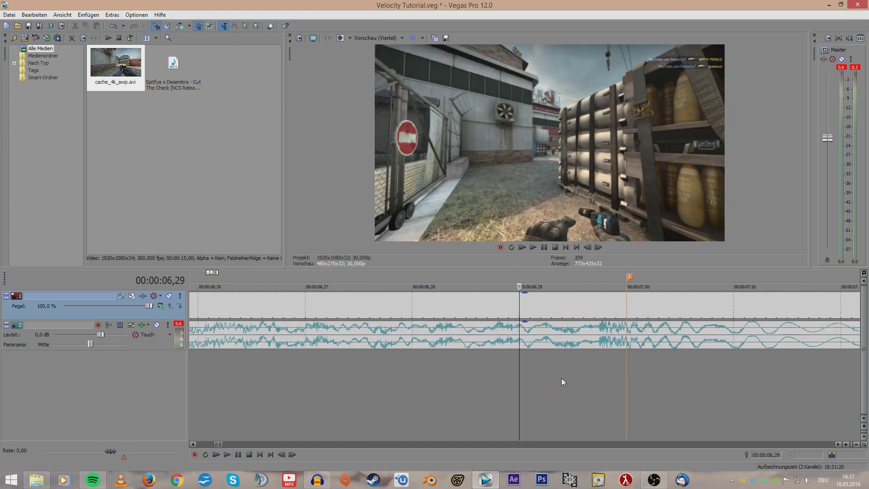
key(space)
Step: Listen to the passage around the fourth marker and move that marker onto the beat at about 00:00:08,04
scroll(615, 424, down, 6)
click(698, 387)
scroll(699, 388, down, 4)
click(608, 370)
scroll(607, 370, up, 3)
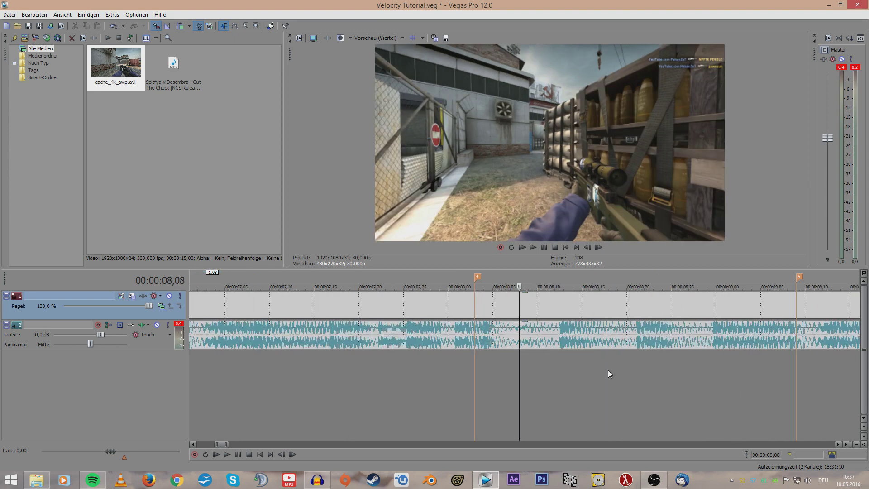
click(403, 384)
key(space)
key(space)
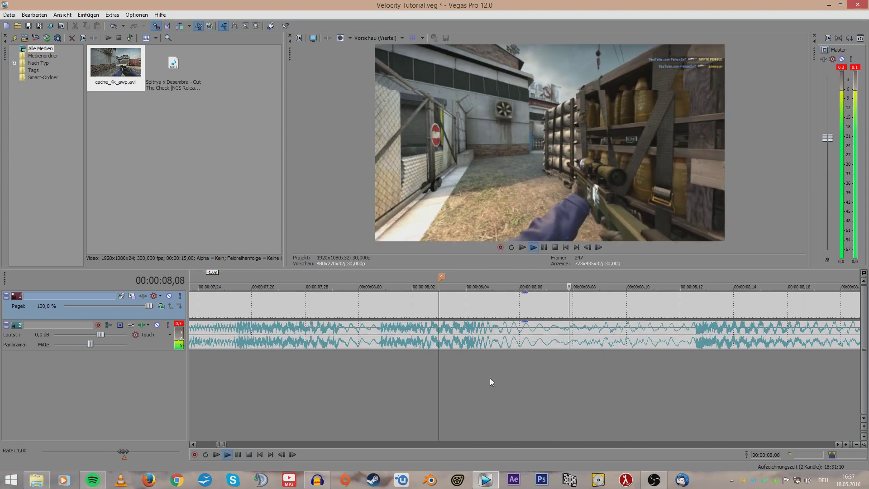
click(460, 368)
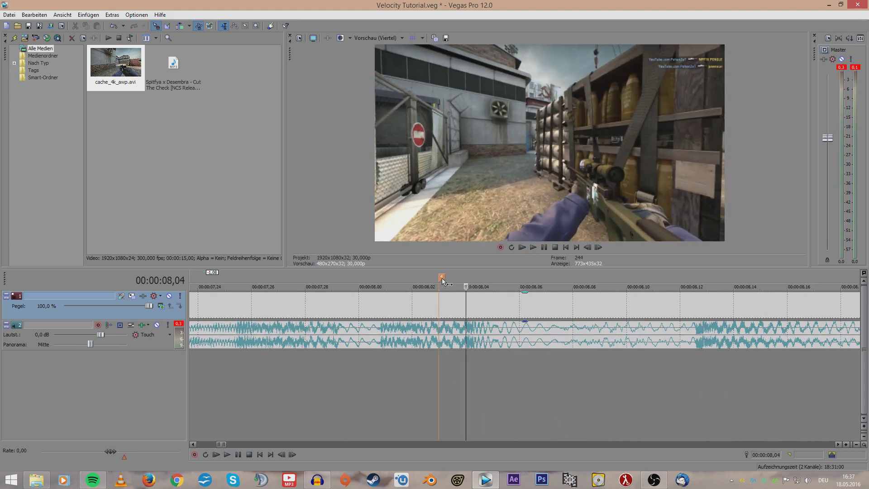
key(space)
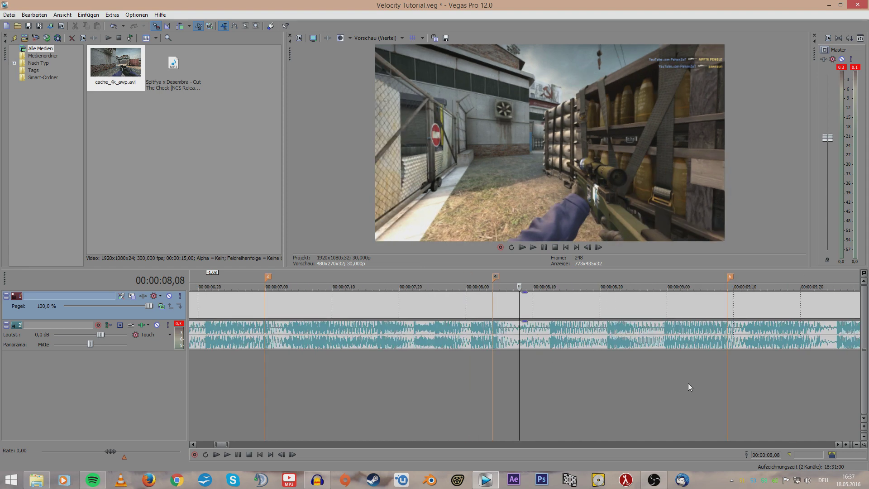
Step: Listen to the passage before the fifth marker and move that marker onto the beat at about 00:00:09,08
key(space)
click(550, 334)
key(space)
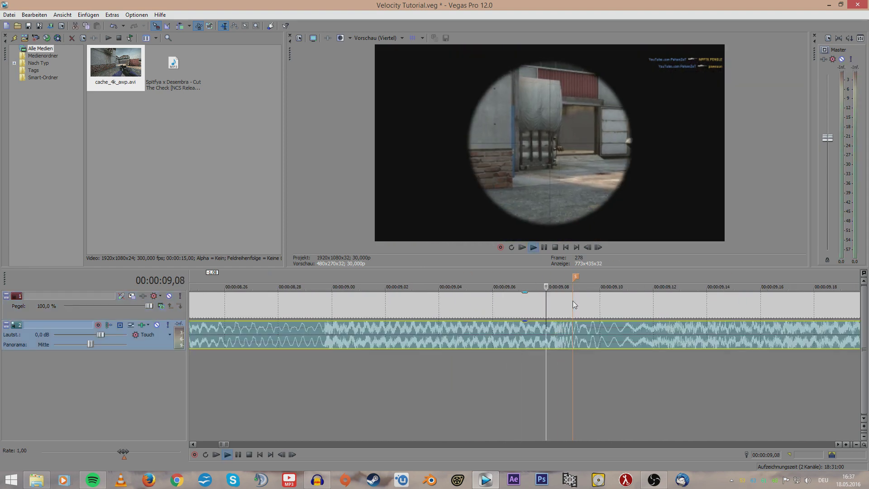
click(572, 275)
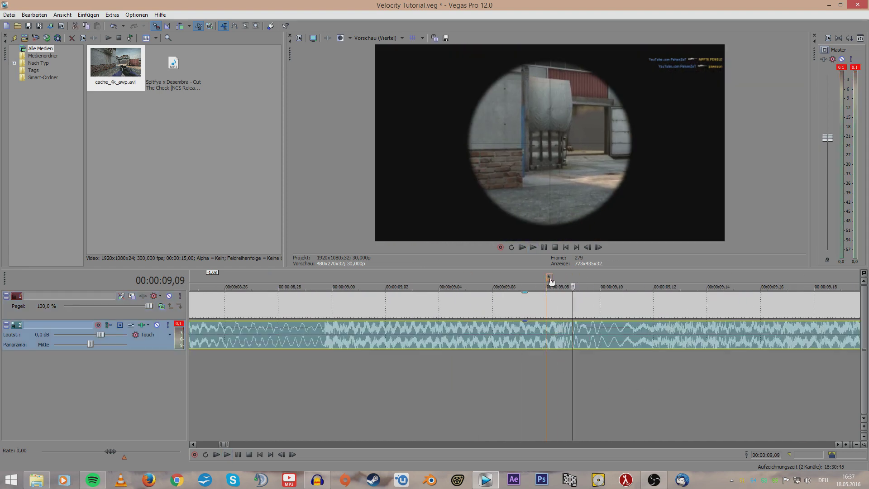
Step: Move the game clip later on its track to start at about 00:00:04,02 and place the playhead on the shot at 00:00:05,28
click(543, 380)
scroll(427, 401, down, 12)
key(ctrl+Home)
scroll(438, 406, up, 4)
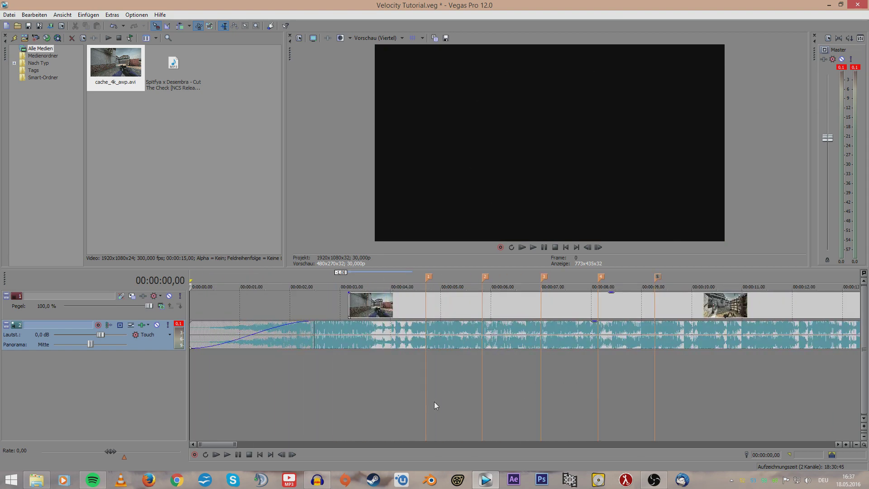
scroll(439, 402, up, 2)
scroll(504, 349, down, 2)
drag(420, 307, 487, 306)
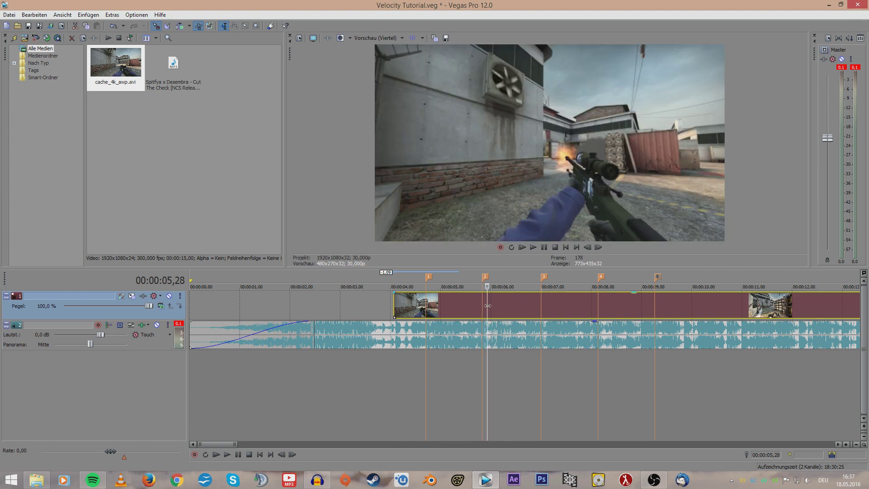
Step: Split the game clip at the shot and shift both parts earlier so the cut sits on the first marker at 00:00:04,21
scroll(487, 306, up, 4)
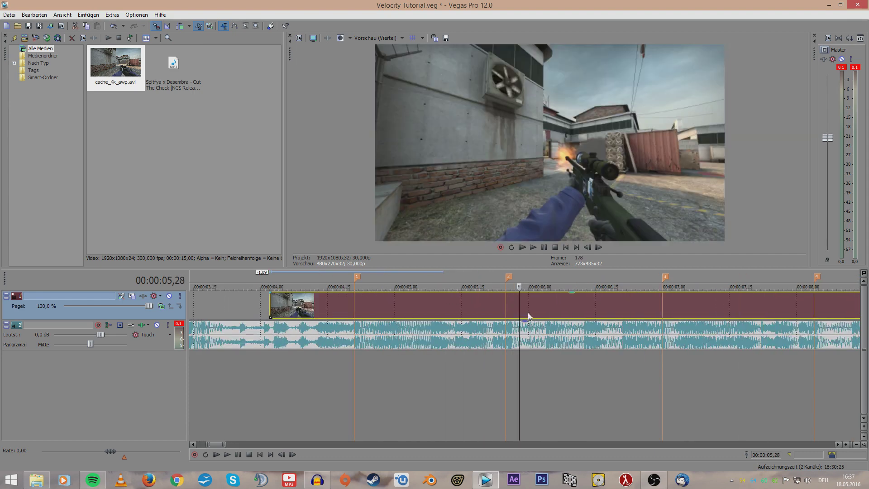
key(s)
click(488, 308)
click(546, 311)
click(497, 309)
mouse_move(482, 300)
mouse_down()
mouse_move(276, 308)
mouse_move(340, 307)
mouse_move(331, 303)
mouse_up()
drag(566, 304, 398, 302)
click(336, 306)
click(356, 303)
Step: Examine the clip frames on both sides of the cut to check its alignment with the first marker
scroll(365, 306, up, 1)
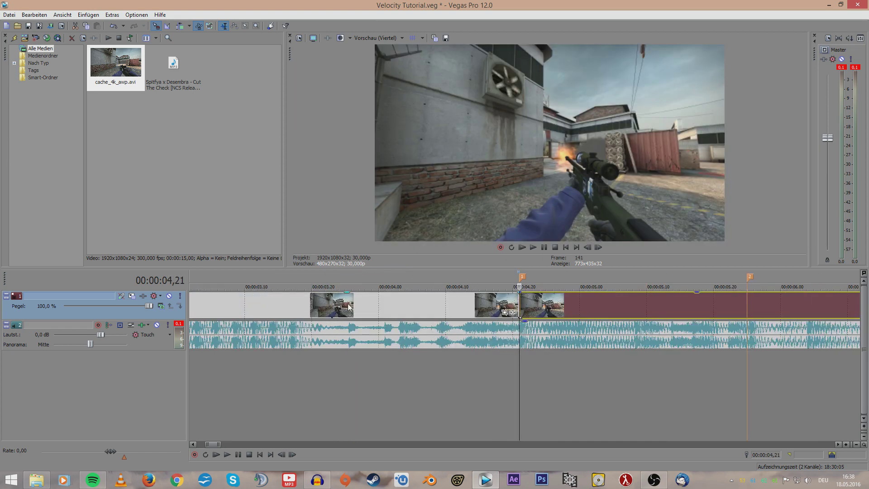
click(426, 306)
click(532, 309)
click(485, 304)
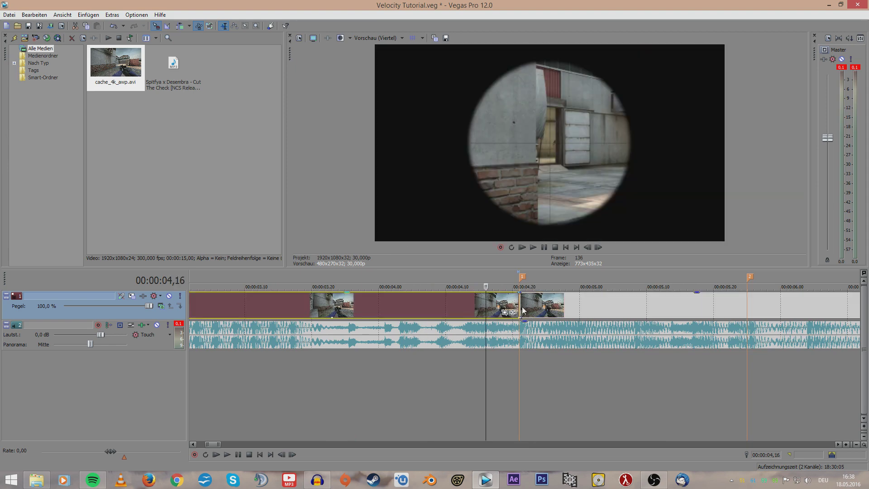
scroll(530, 308, down, 1)
click(533, 360)
scroll(538, 359, up, 10)
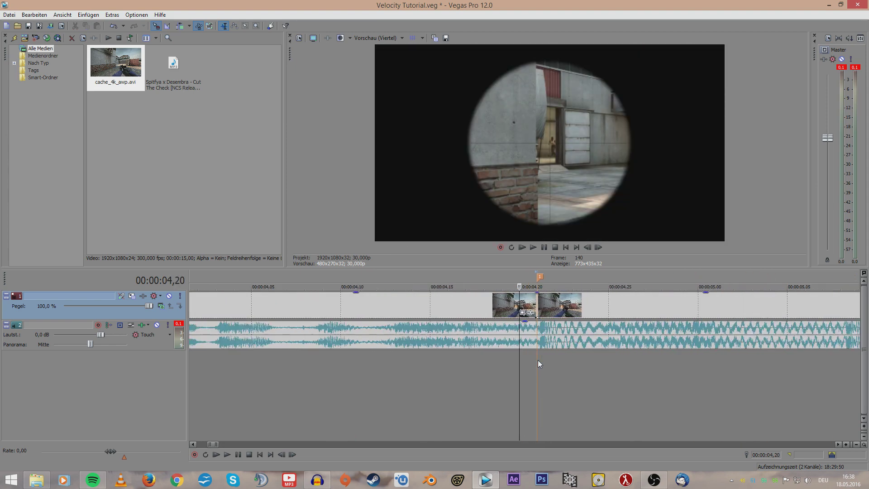
scroll(550, 336, down, 10)
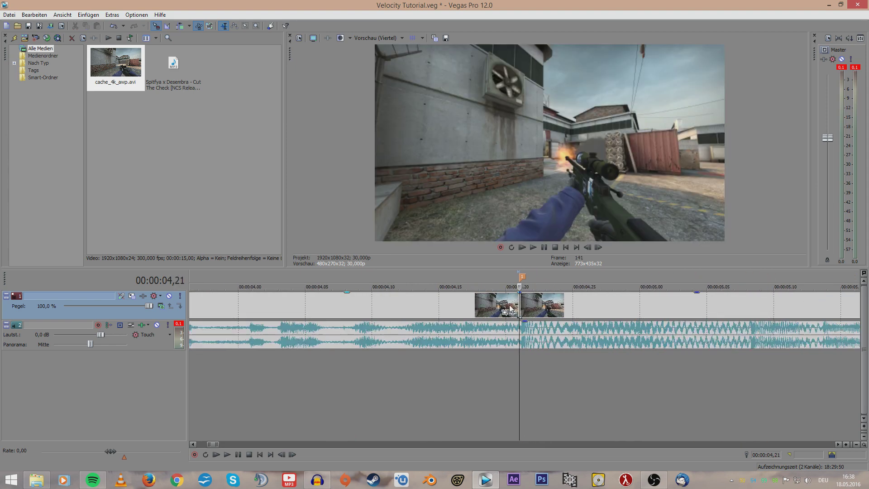
scroll(524, 332, up, 1)
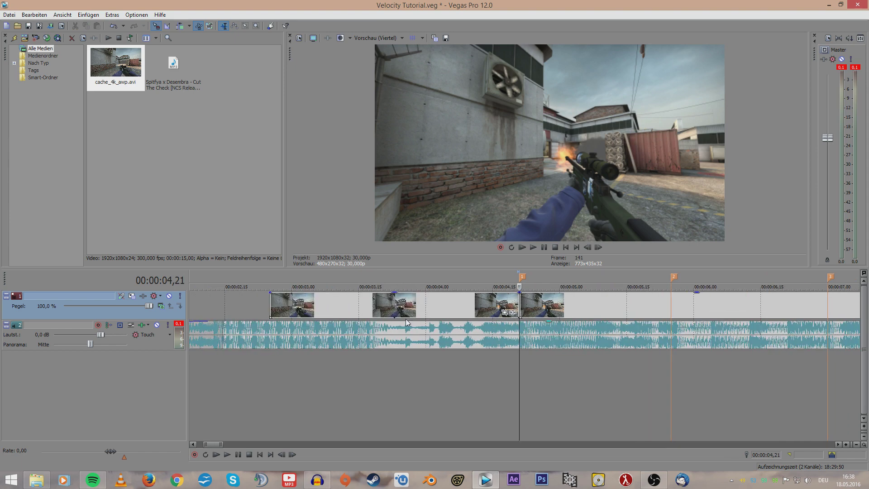
click(501, 302)
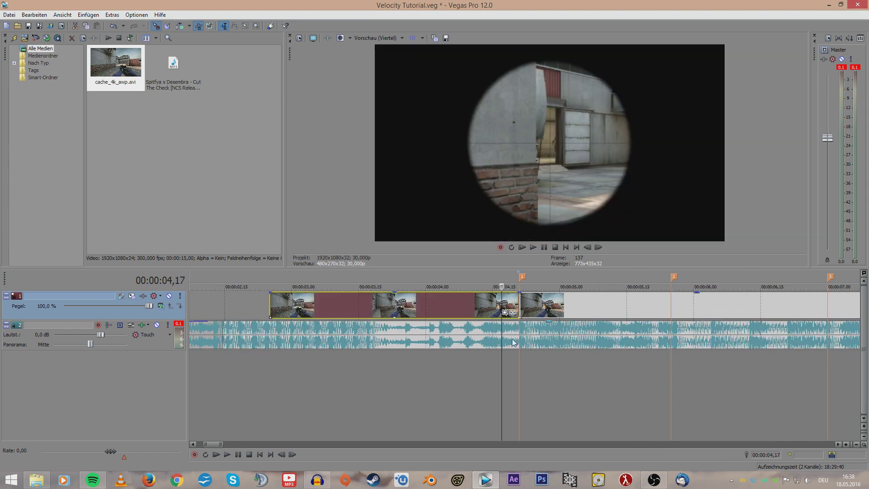
Step: Play the lead-in to the first marker, split its clip at about 00:00:03,26 and delete the piece before that cut
drag(467, 361, 246, 360)
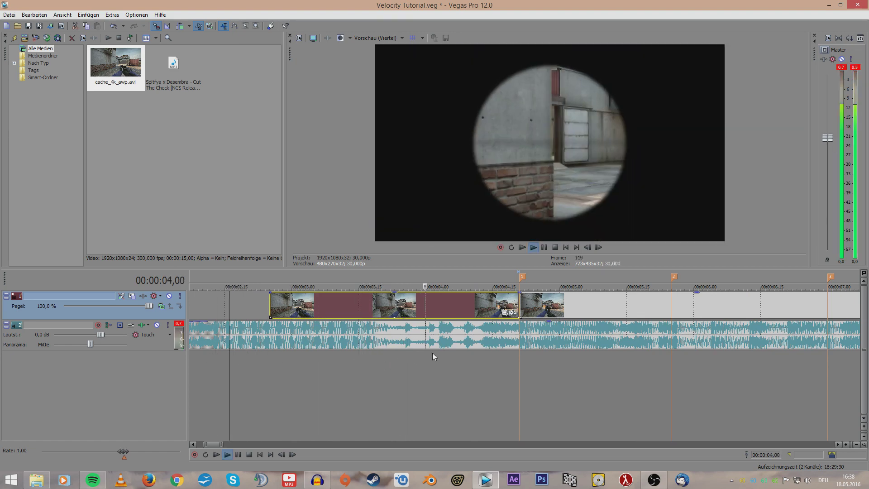
key(space)
click(376, 358)
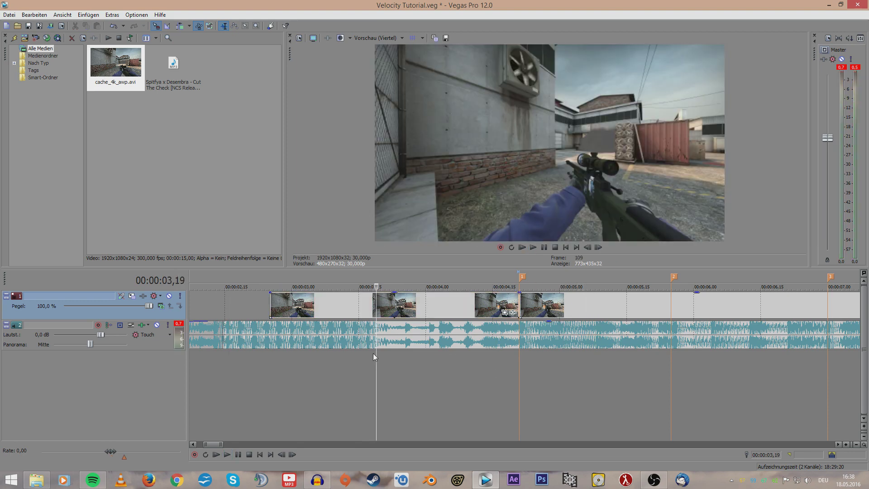
drag(374, 358, 408, 353)
key(s)
click(398, 300)
key(Delete)
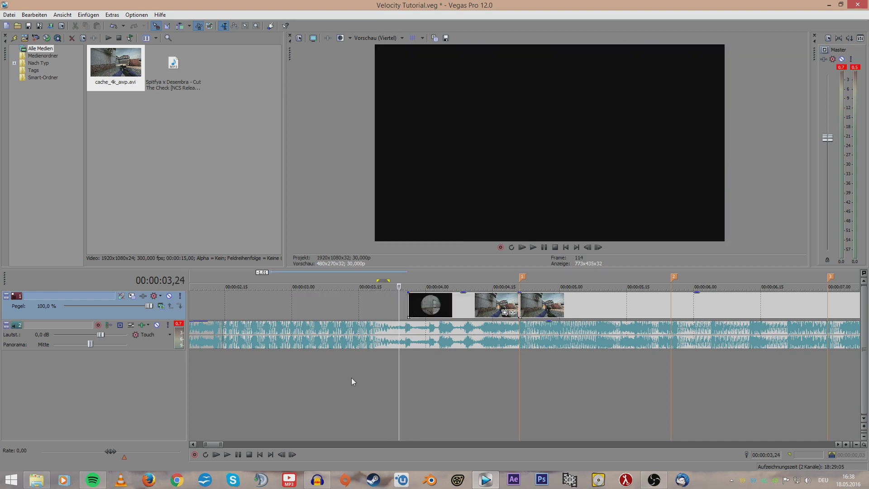
Step: Play the trimmed lead-in repeatedly and inspect how it runs into the shot at the first marker
key(space)
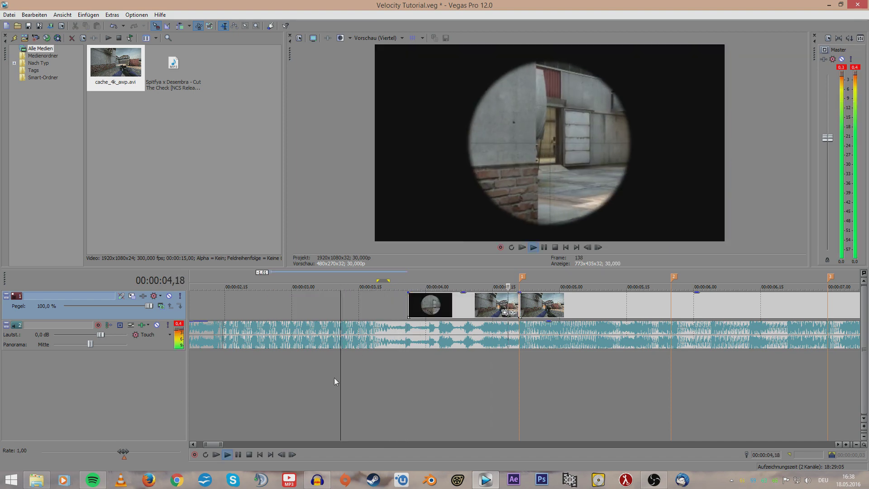
key(space)
key(space)
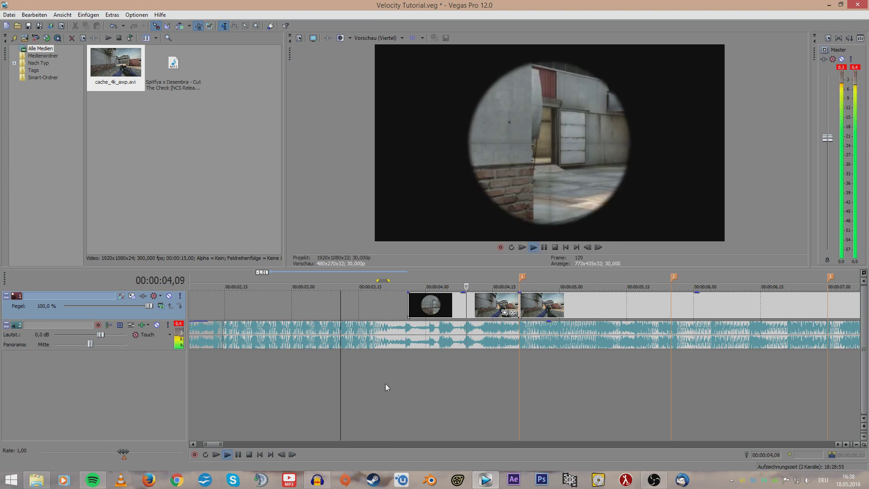
key(space)
key(space)
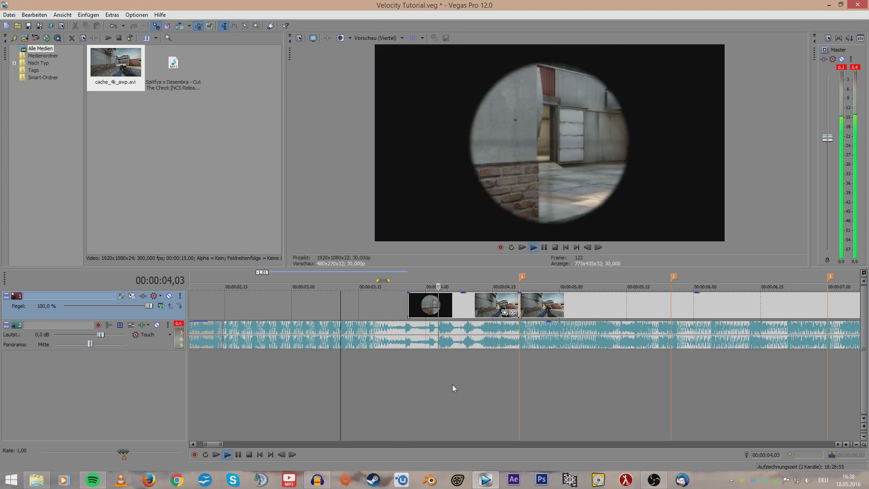
key(space)
key(space)
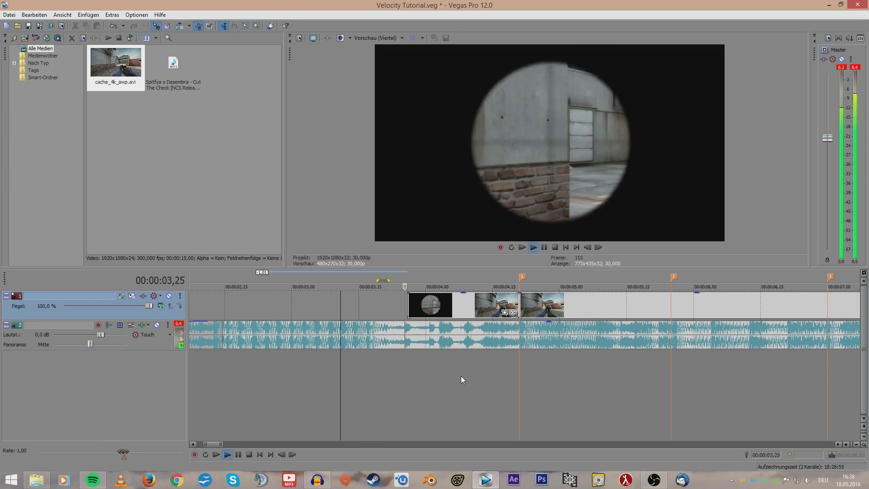
scroll(525, 373, up, 3)
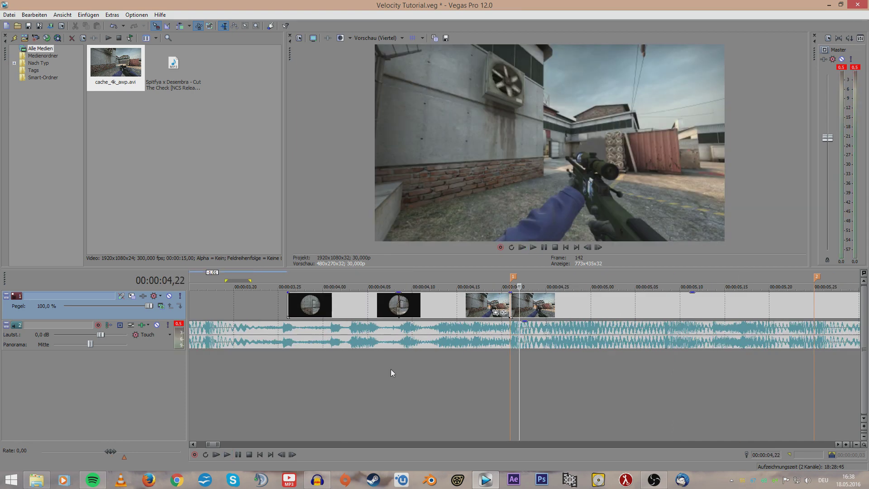
click(354, 305)
scroll(566, 380, down, 3)
click(595, 389)
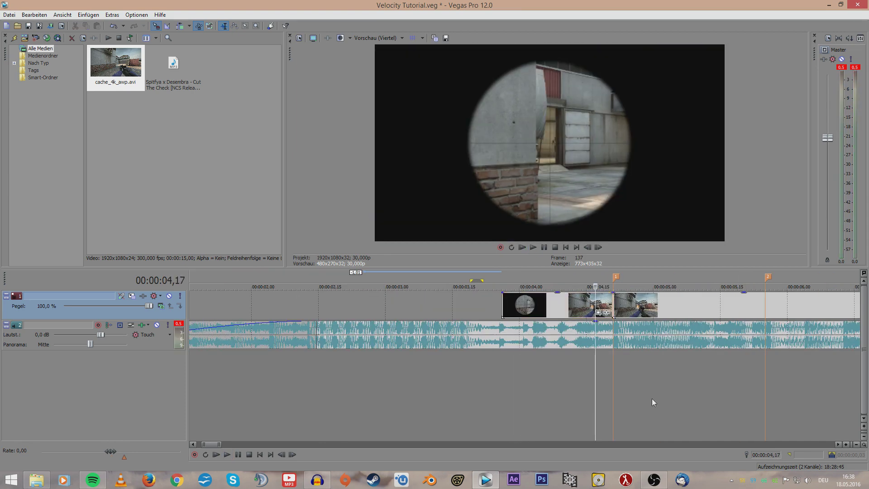
Step: Insert a velocity envelope (Geschwindigkeit) on the clip that follows the first marker
drag(215, 444, 221, 445)
click(270, 353)
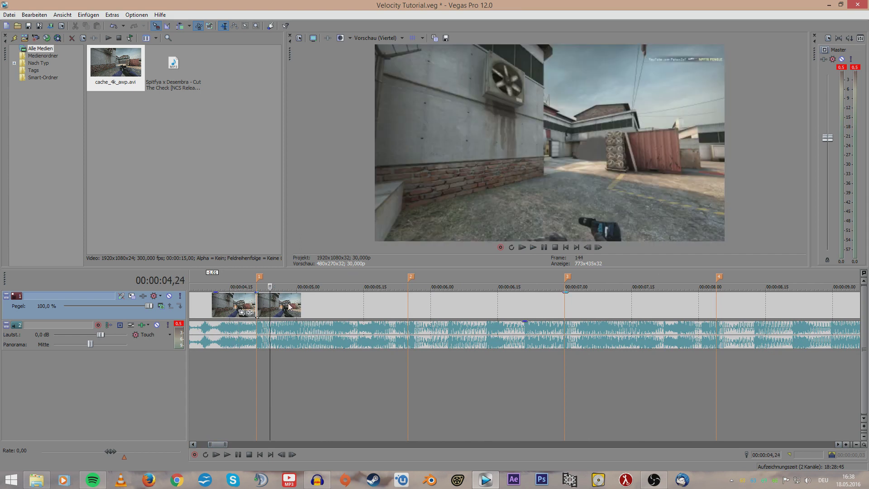
click(288, 303)
right_click(327, 301)
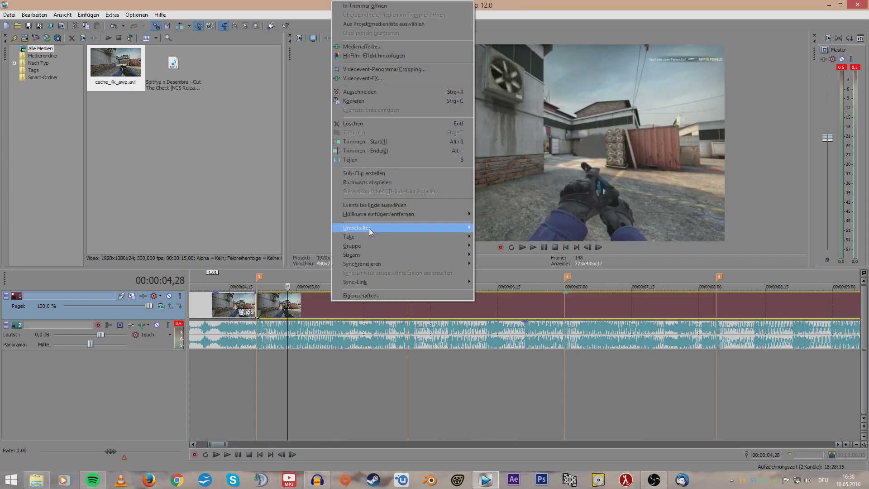
mouse_move(357, 229)
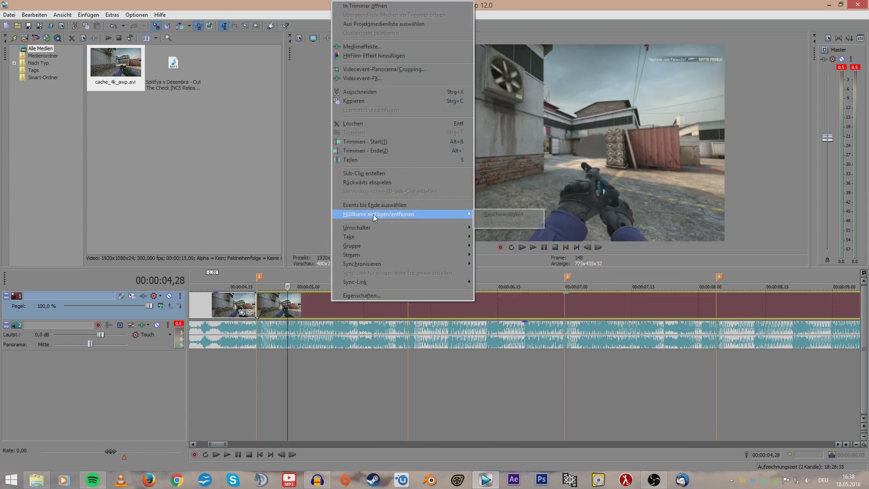
right_click(293, 300)
mouse_move(394, 386)
click(466, 384)
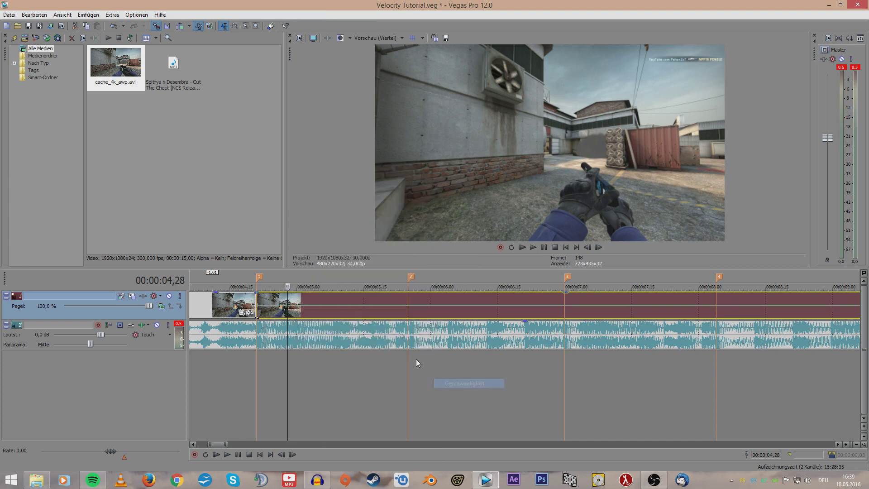
Step: Raise the velocity envelope of the clip after the first marker to about 110 %
scroll(288, 318, up, 4)
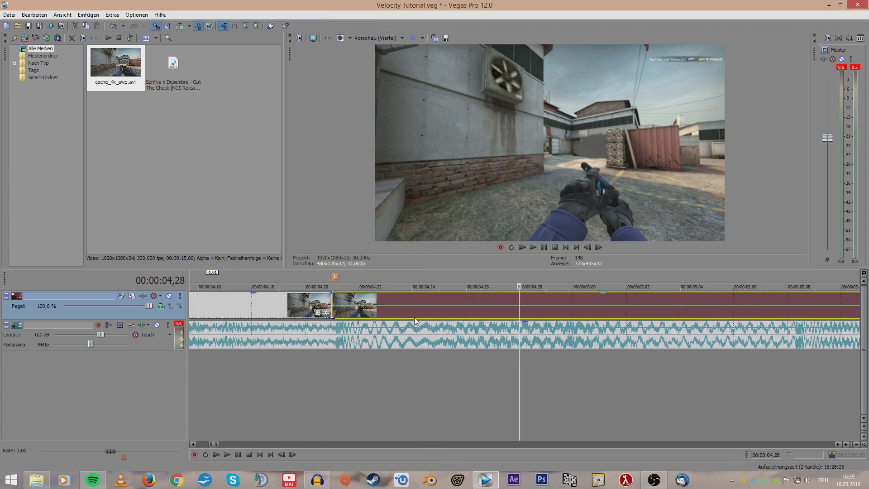
click(333, 313)
scroll(433, 382, down, 2)
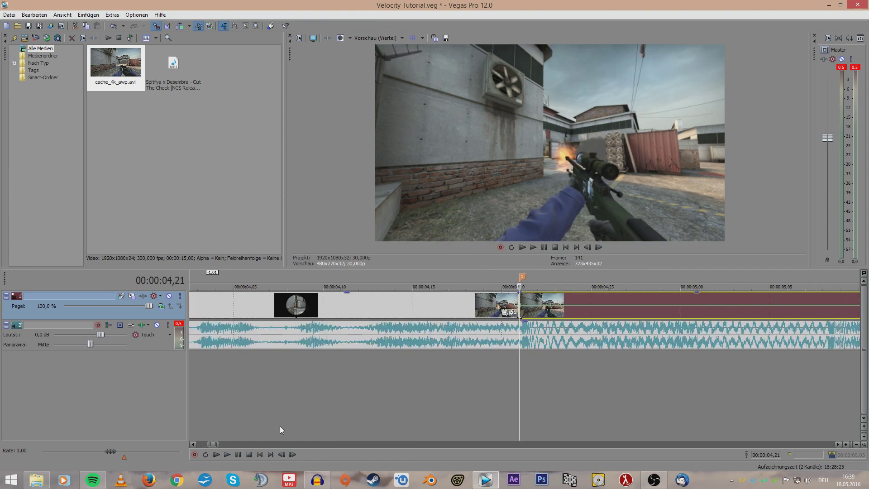
click(838, 444)
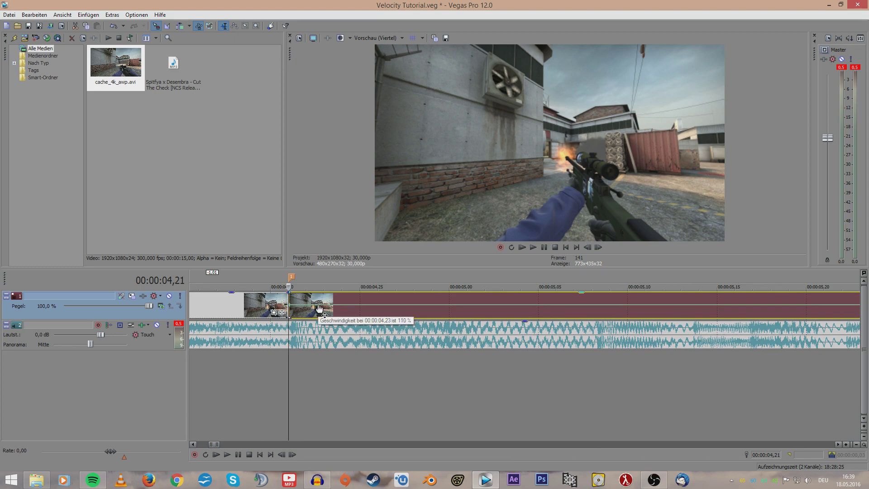
drag(320, 308, 320, 307)
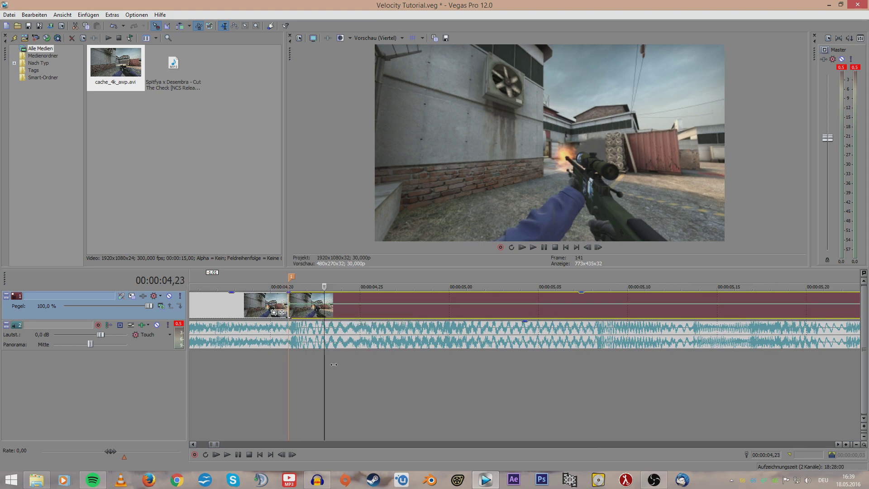
Step: Scrub through the footage right after the first marker and split the clip at 00:00:04,29
click(412, 358)
click(289, 370)
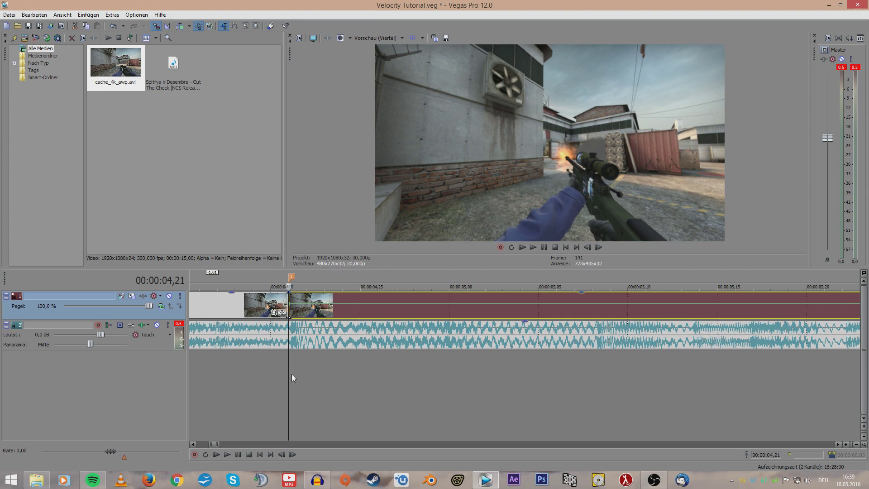
drag(289, 366, 363, 368)
drag(421, 366, 333, 363)
drag(290, 363, 438, 339)
key(s)
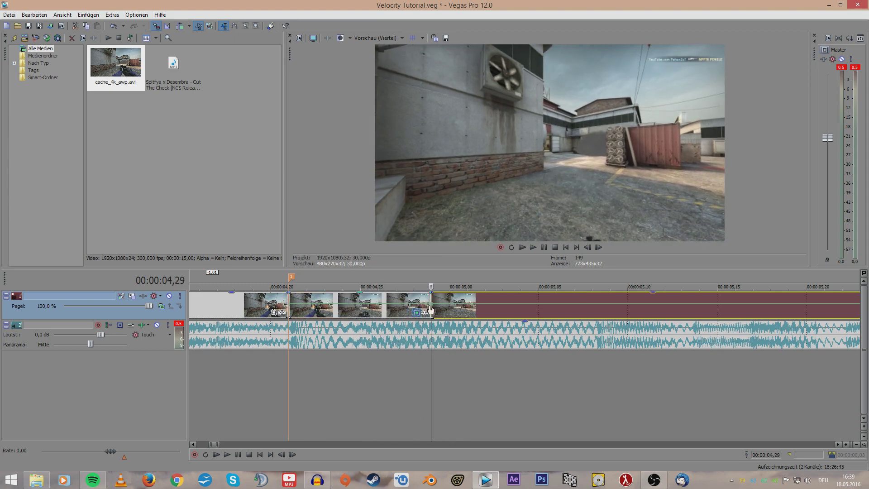
Step: Delete the short piece between the first marker and the new cut, and move the remaining clip up to the marker
click(416, 312)
click(418, 128)
click(378, 305)
key(Delete)
drag(469, 309, 327, 308)
click(299, 367)
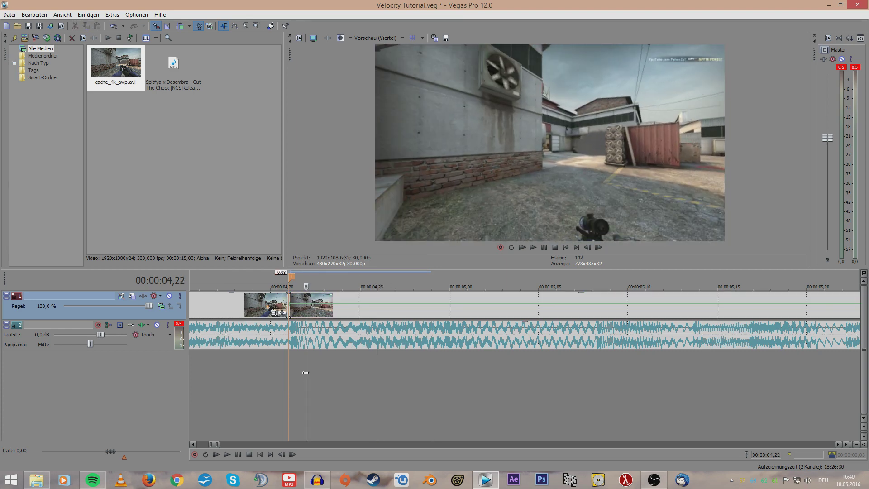
Step: Add a velocity envelope point at 00:00:04,25 on the clip that follows the first marker
drag(306, 372, 287, 380)
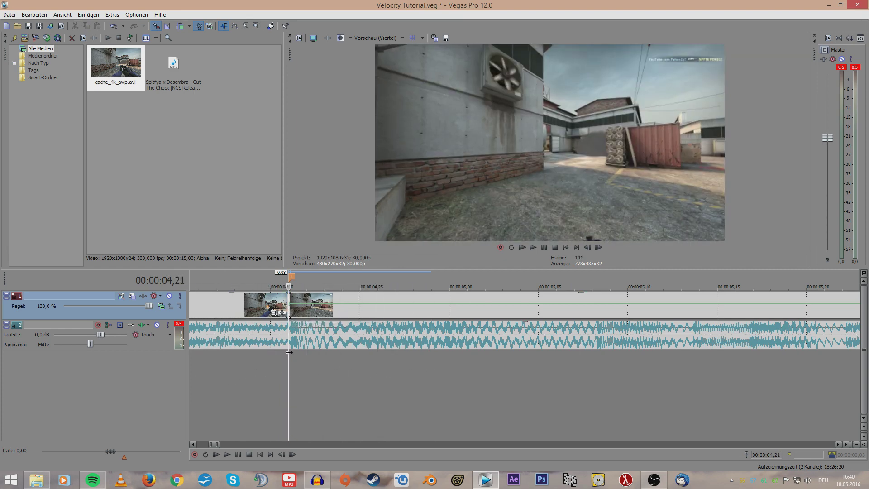
mouse_move(289, 352)
mouse_down()
mouse_move(324, 355)
mouse_move(288, 358)
mouse_up()
key(Right)
key(Right)
key(Right)
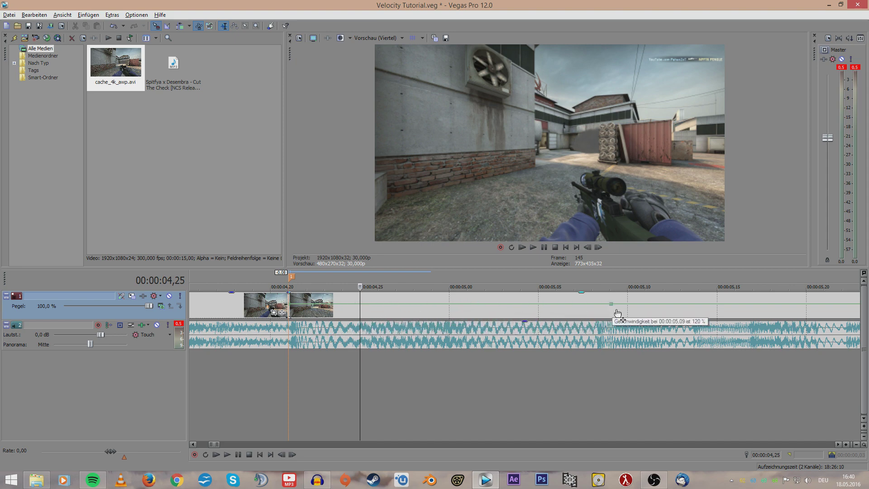
mouse_move(375, 311)
mouse_down()
mouse_move(397, 310)
mouse_move(345, 307)
mouse_move(363, 311)
mouse_move(370, 301)
mouse_move(384, 312)
mouse_move(365, 311)
mouse_up()
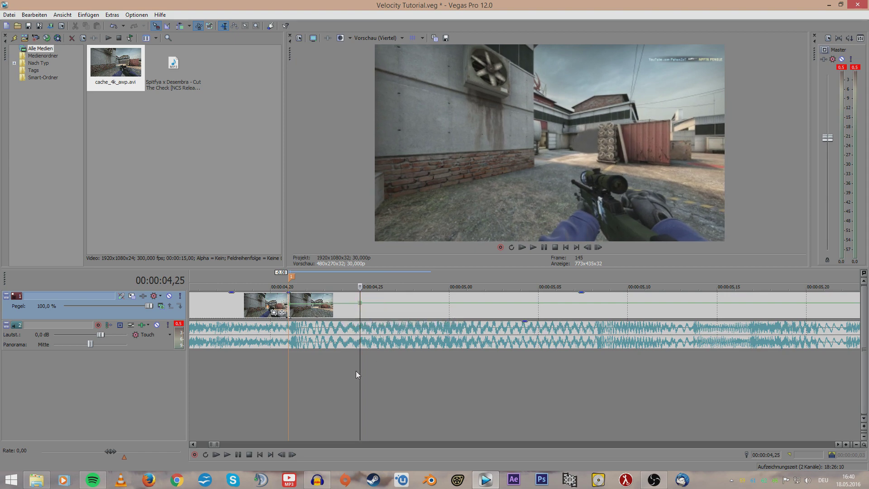
Step: Add a velocity envelope point at 00:00:04,28 and set its speed to 40 %
mouse_move(364, 371)
mouse_down()
mouse_move(292, 375)
mouse_move(446, 377)
mouse_move(354, 380)
mouse_up()
key(Right)
key(Right)
key(Right)
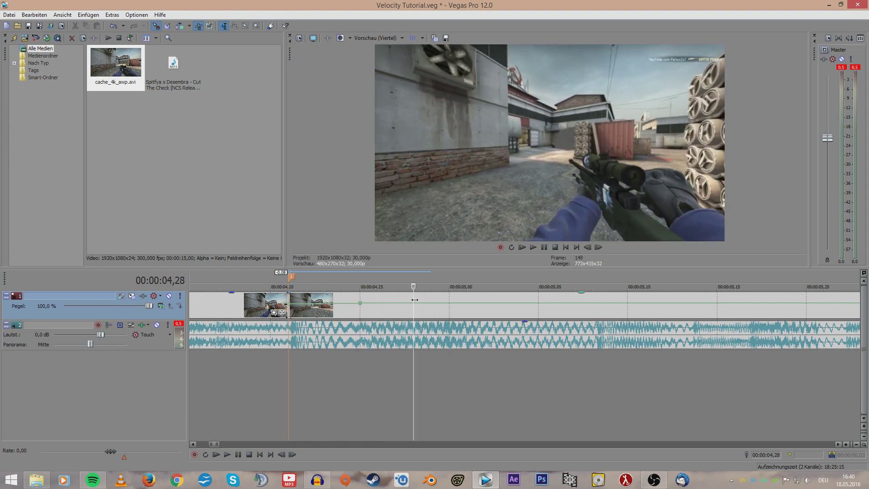
right_click(414, 306)
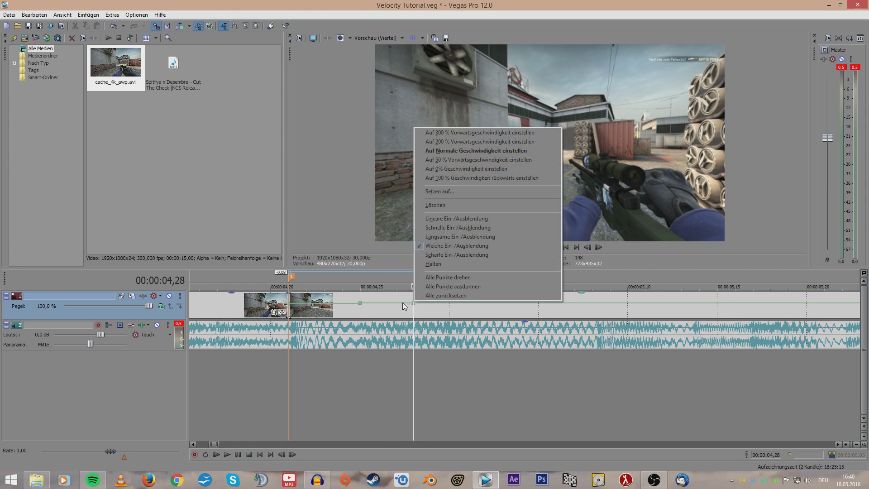
click(437, 191)
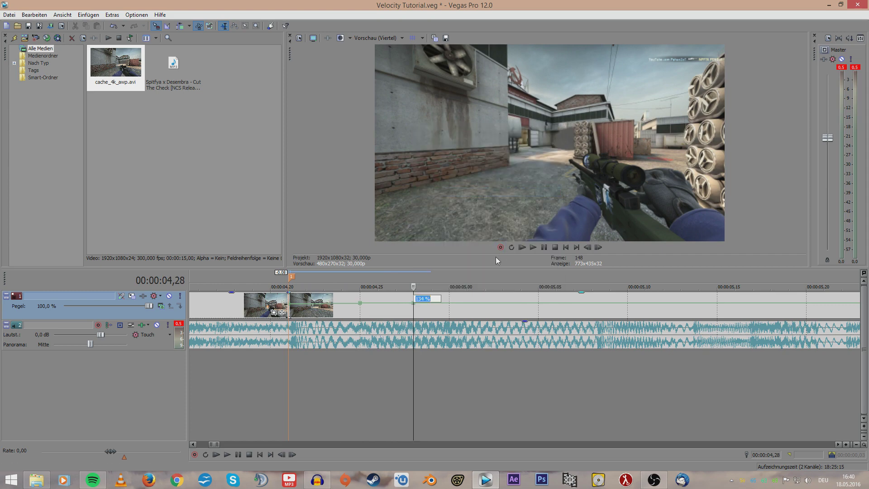
text(40)
key(Return)
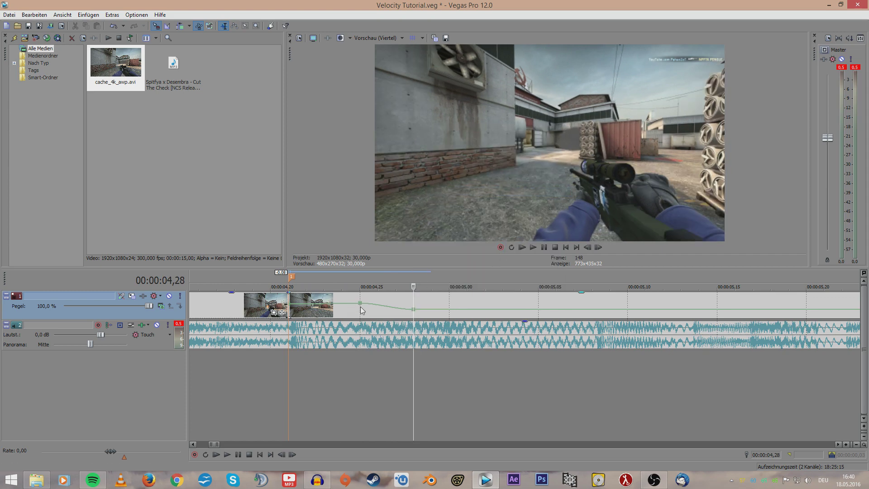
Step: Set the velocity envelope point at 00:00:04,25 to 120 %
right_click(360, 302)
click(388, 192)
text(120)
key(Return)
Step: Play back the transition across the first marker to check the new slowdown
key(space)
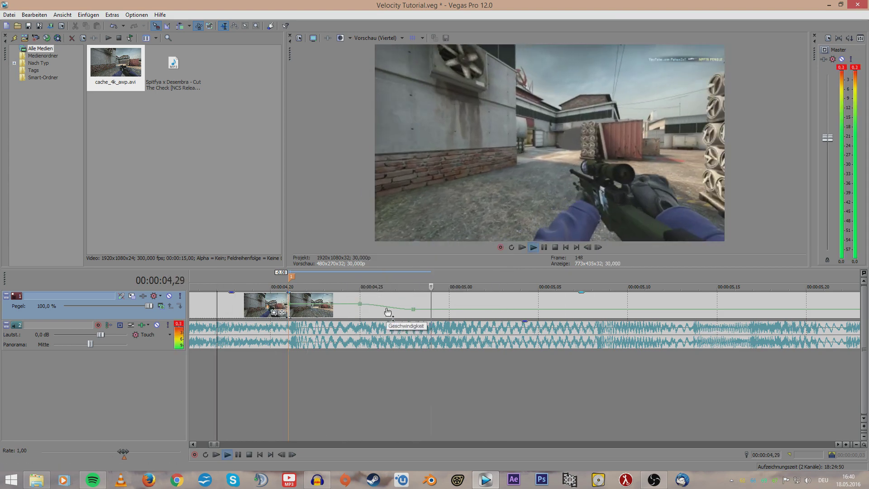
key(space)
key(space)
key(space)
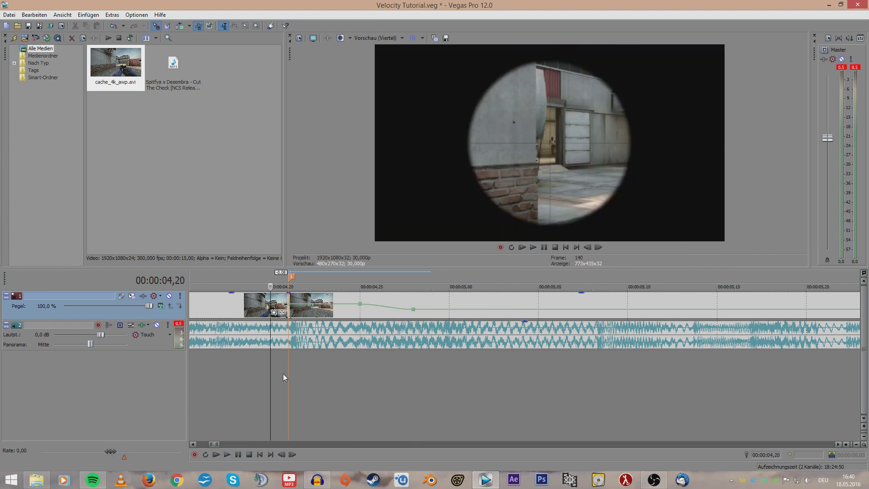
Step: Scrub and play the stretch between the first and second markers to judge the footage against the beat
drag(268, 372, 448, 376)
click(288, 383)
click(414, 376)
scroll(438, 377, down, 2)
click(564, 365)
scroll(612, 372, up, 1)
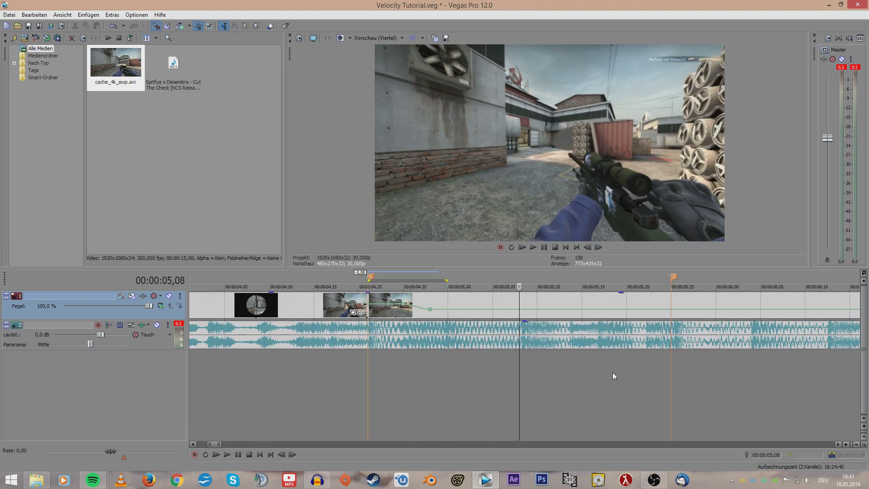
drag(519, 360, 597, 360)
click(657, 369)
scroll(654, 369, down, 2)
scroll(653, 369, up, 2)
click(265, 370)
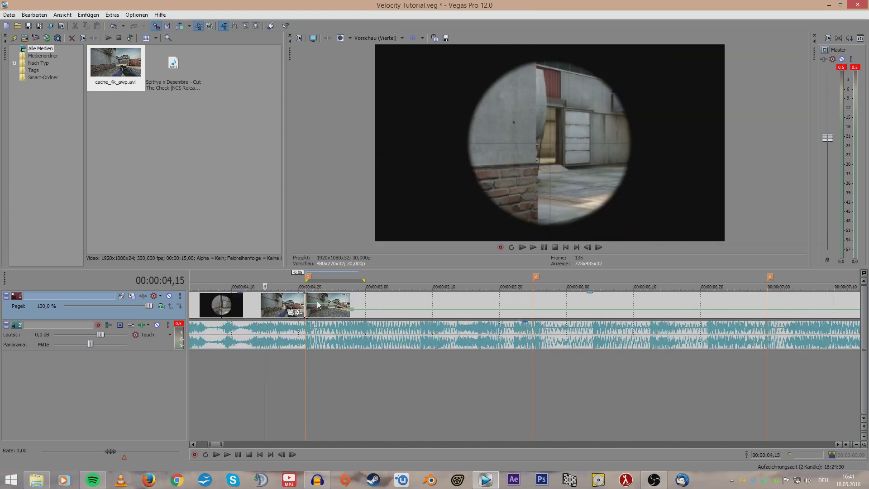
key(space)
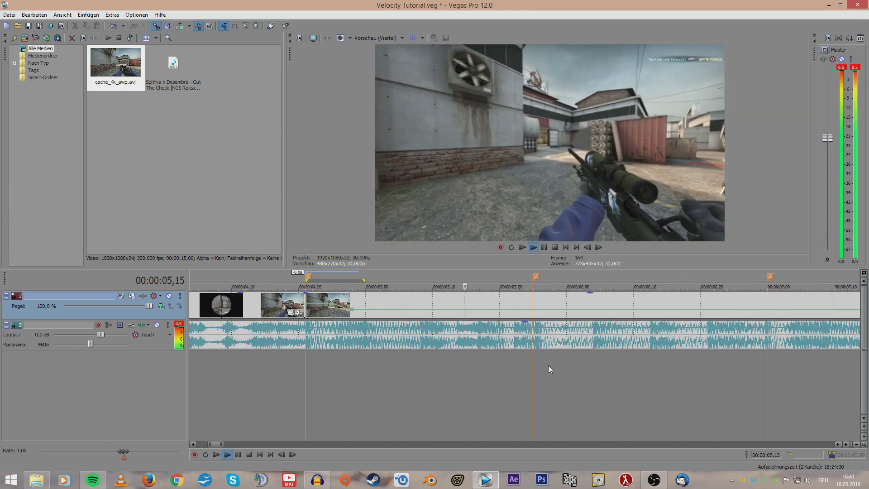
key(space)
key(space)
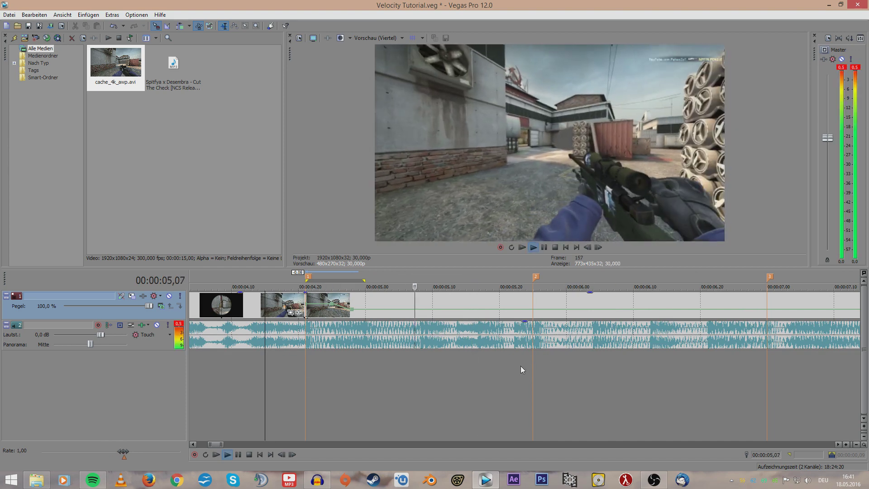
key(space)
Step: Split the game clip at the second marker, at 00:00:05,25
click(531, 359)
scroll(531, 359, up, 5)
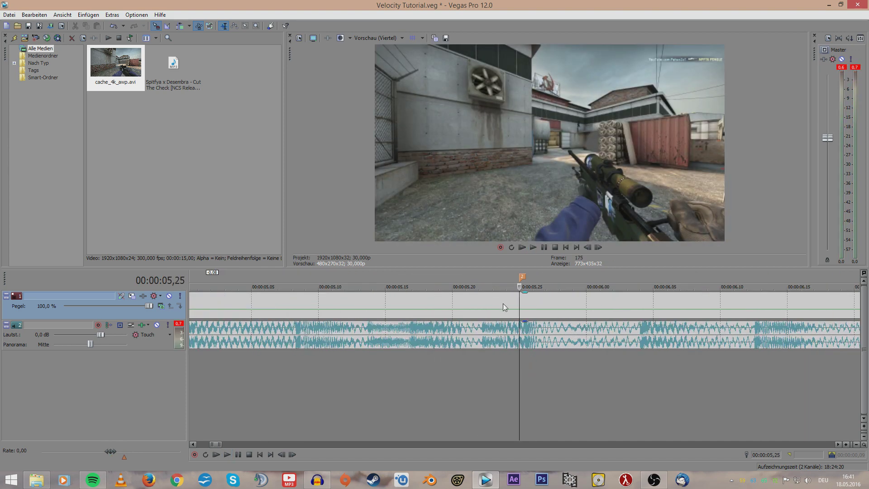
scroll(525, 360, down, 6)
scroll(530, 326, up, 5)
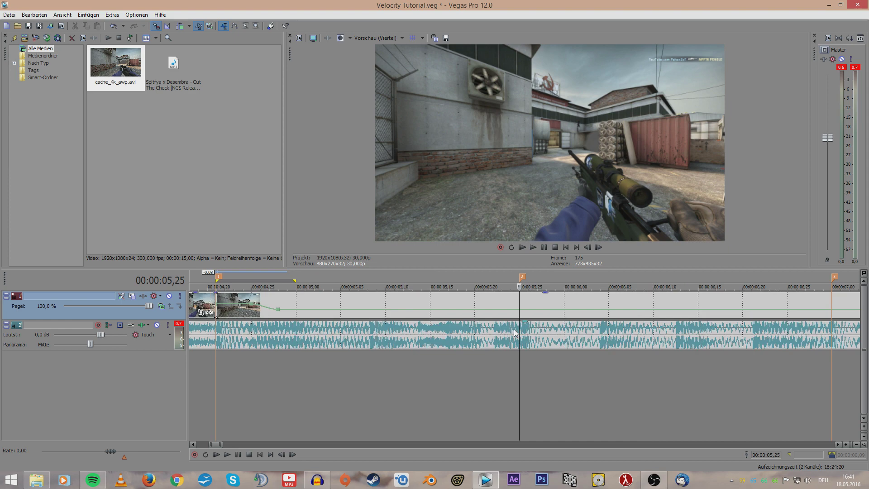
click(531, 299)
key(s)
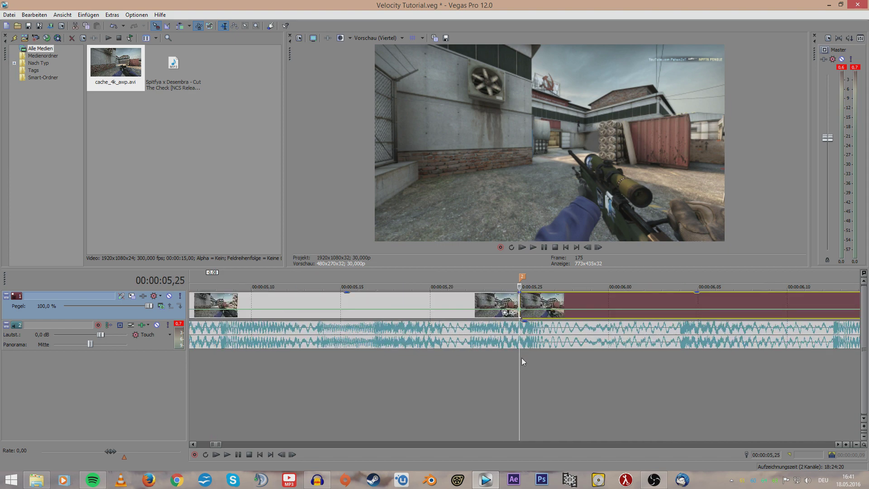
Step: Mark out the time range spanning the first and second markers, from 00:00:04,20 to 00:00:05,28
scroll(520, 361, down, 3)
click(419, 369)
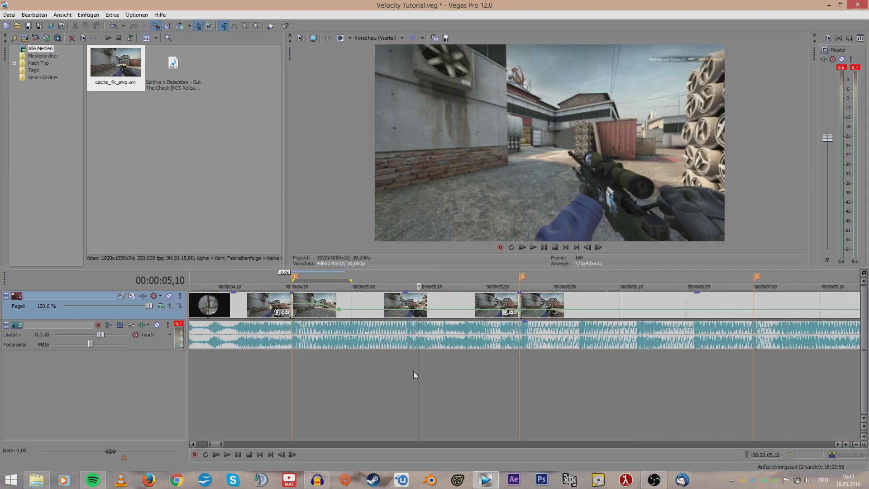
drag(271, 377, 554, 375)
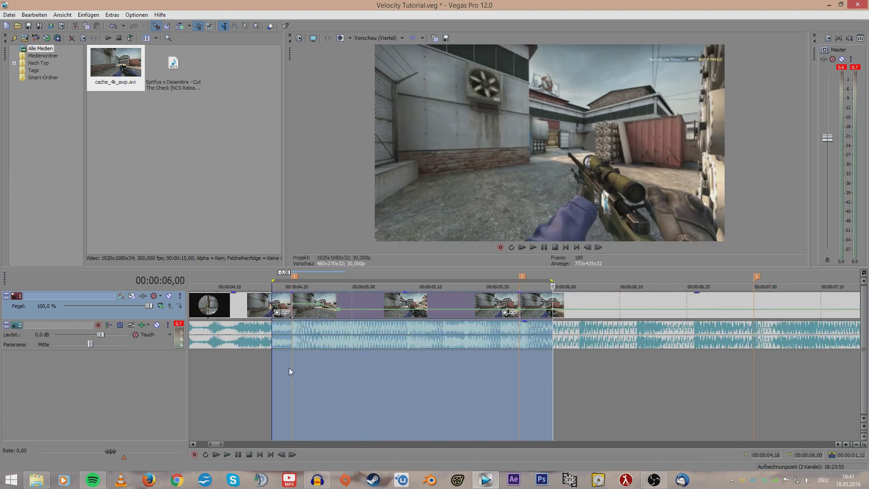
drag(278, 369, 540, 362)
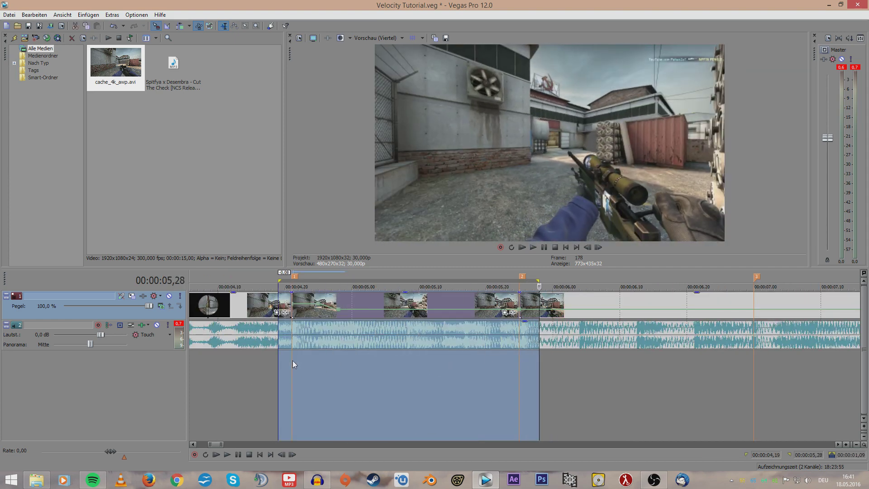
drag(287, 360, 536, 361)
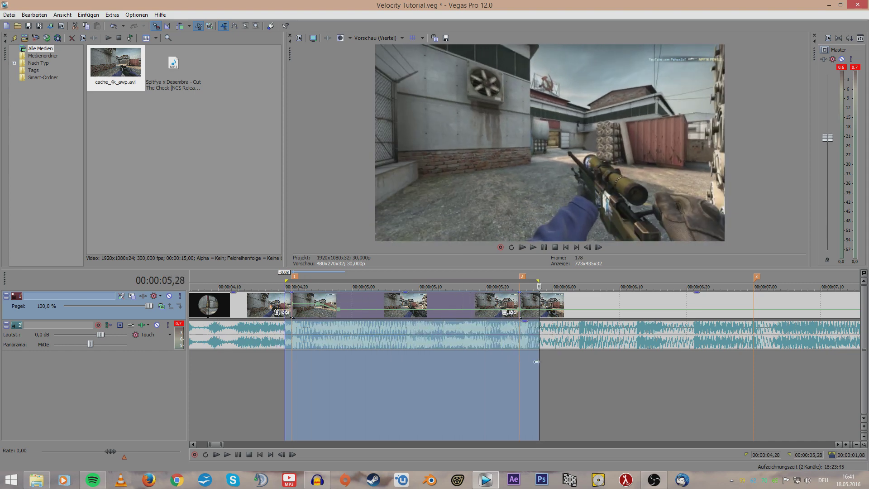
click(283, 362)
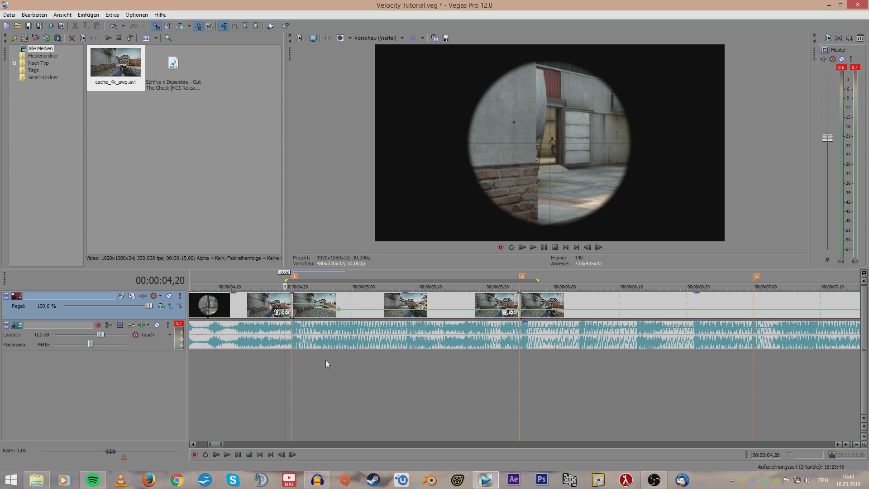
Step: Play from the first marker and examine the waveform around 00:00:05,08 to locate the beat between the two markers
key(space)
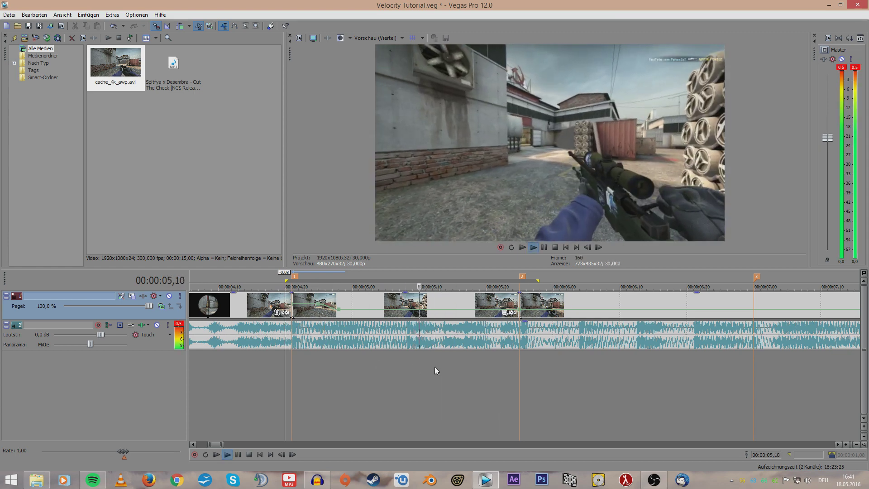
key(space)
click(406, 359)
scroll(458, 363, up, 4)
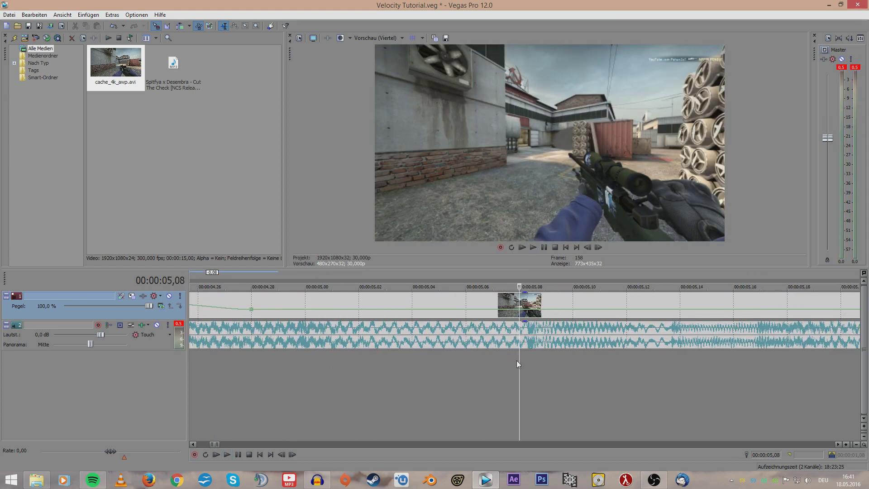
drag(518, 360, 537, 356)
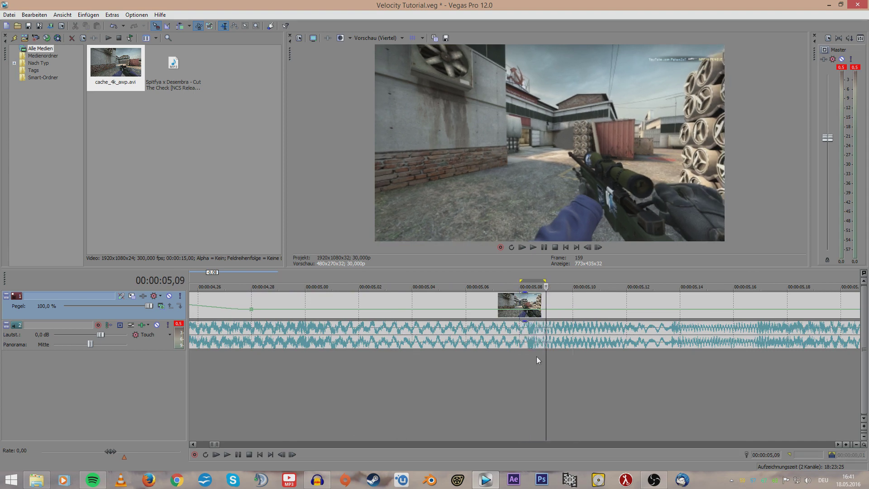
key(space)
scroll(523, 357, down, 3)
scroll(523, 358, up, 5)
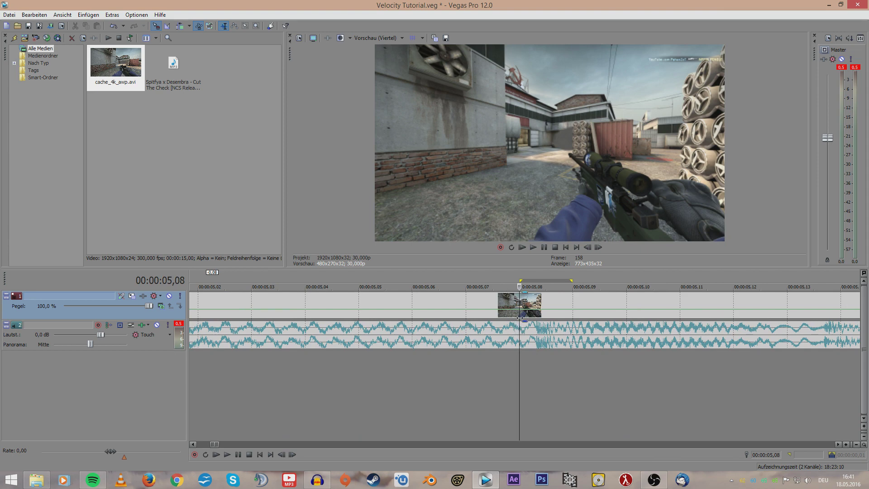
drag(519, 318, 544, 322)
key(Right)
key(Left)
key(Right)
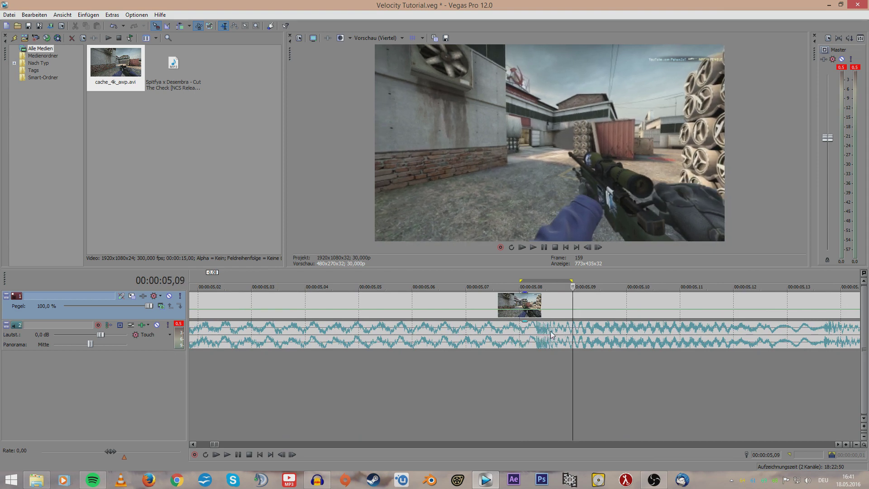
key(space)
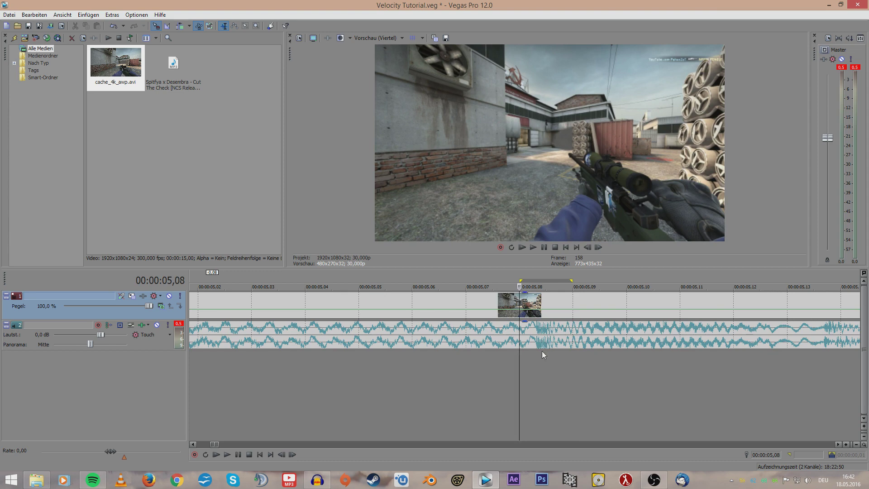
key(space)
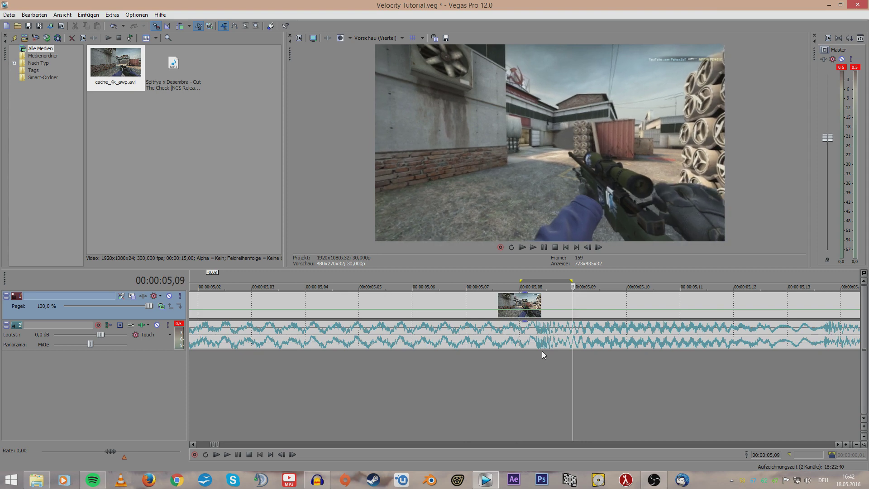
key(space)
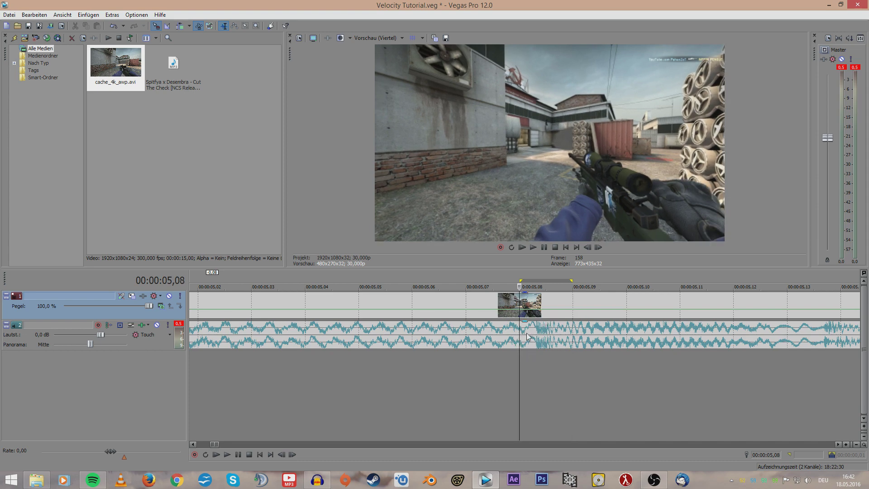
Step: Place a velocity envelope point at 00:00:05,07, just before the beat between the markers
click(415, 316)
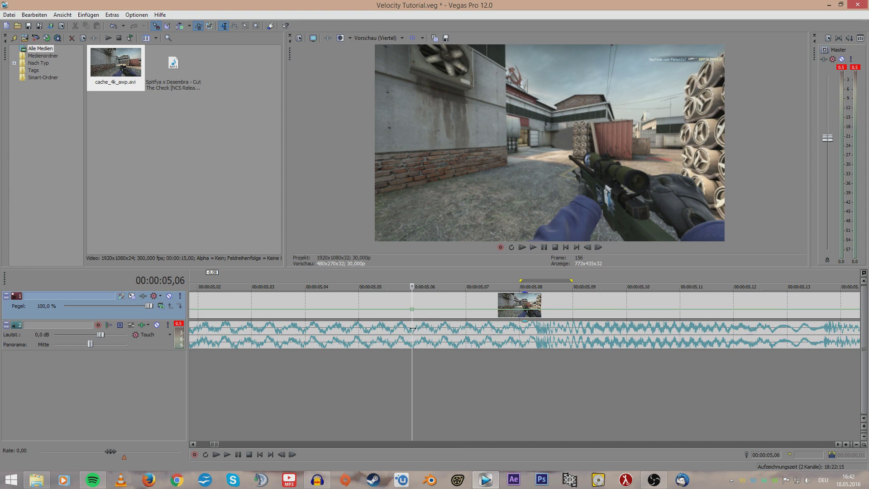
mouse_move(432, 328)
mouse_down()
mouse_move(453, 329)
mouse_move(417, 329)
mouse_up()
click(448, 330)
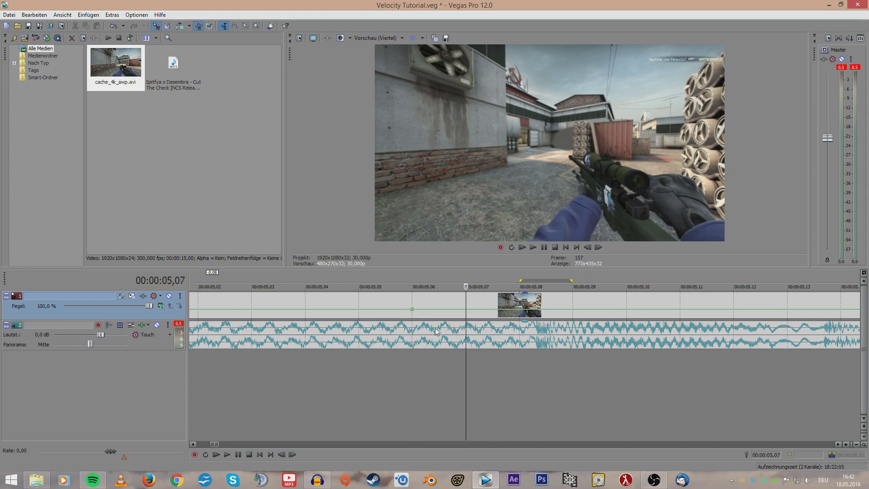
double_click(466, 309)
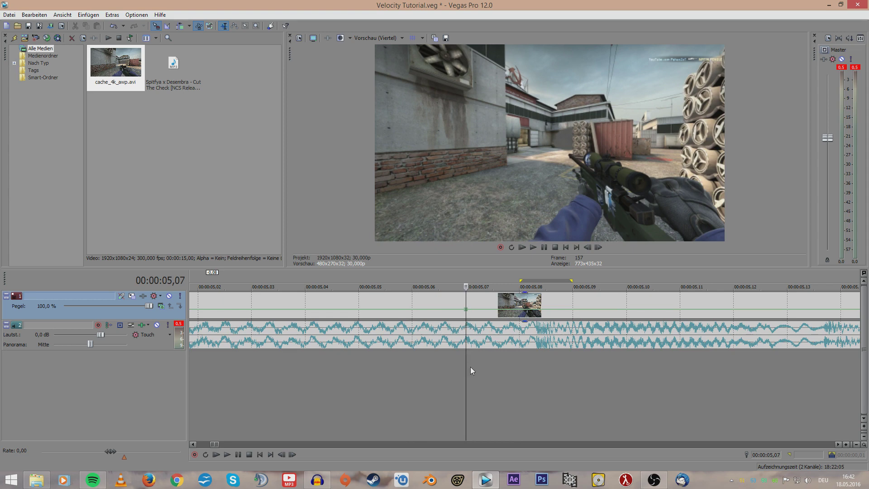
Step: Add a velocity envelope point at 00:00:05,09 and raise its speed above the preceding slow section
drag(478, 364, 572, 365)
double_click(576, 310)
right_click(575, 311)
click(604, 200)
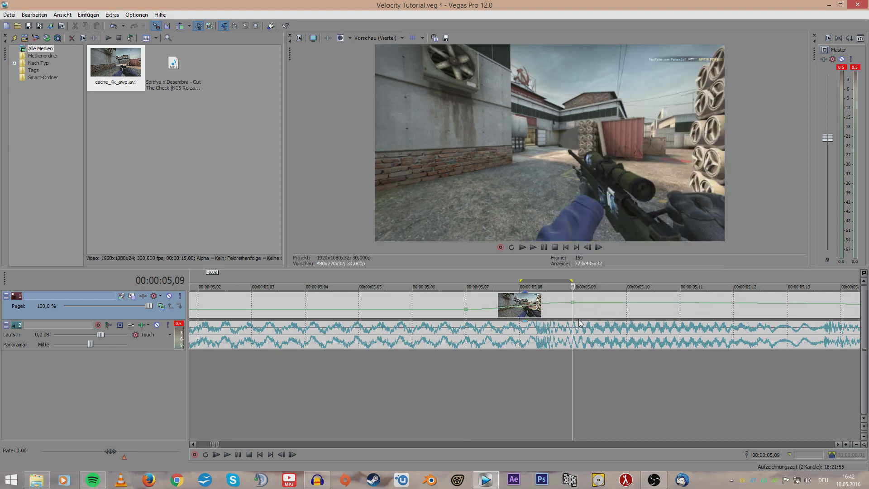
Step: Add a velocity envelope point at 00:00:05,14 that brings the speed back down to the slow level before the beat
scroll(581, 399, down, 3)
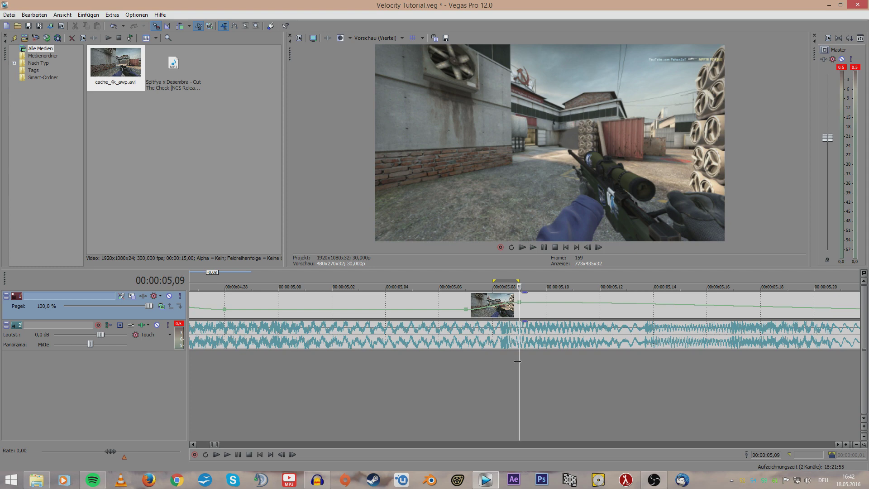
mouse_move(532, 361)
mouse_down()
mouse_move(571, 363)
mouse_move(475, 367)
mouse_move(563, 357)
mouse_move(524, 356)
mouse_move(631, 370)
mouse_move(543, 369)
mouse_move(681, 364)
mouse_move(445, 357)
mouse_move(657, 359)
mouse_move(495, 357)
mouse_move(546, 359)
mouse_move(518, 359)
mouse_up()
key(Left)
key(Left)
key(Right)
key(Right)
key(Right)
key(Right)
key(Right)
key(Right)
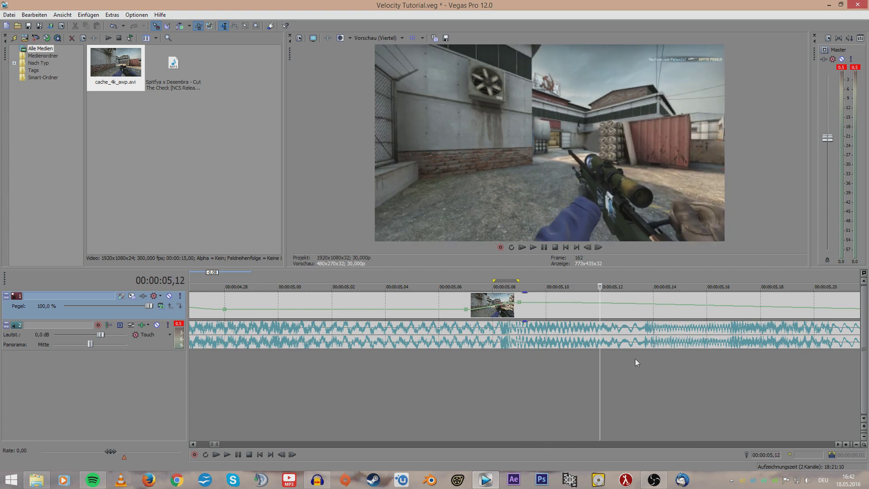
key(Right)
key(Right)
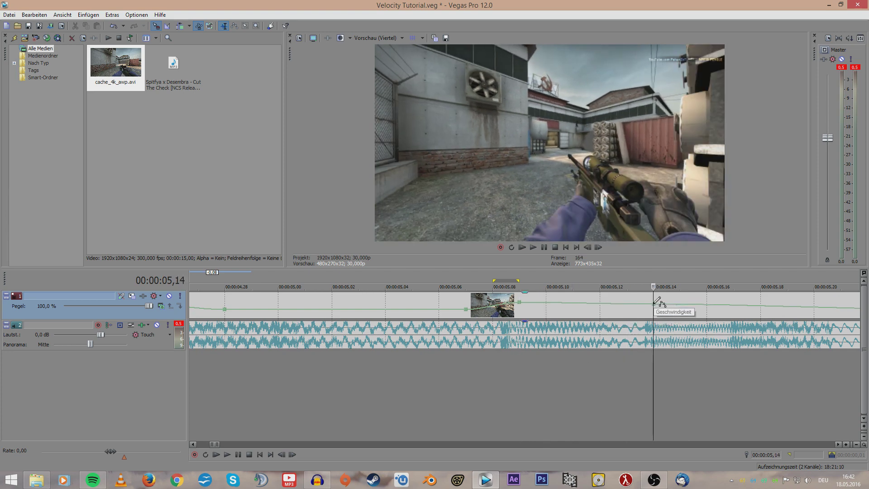
right_click(655, 299)
click(678, 192)
scroll(628, 369, down, 2)
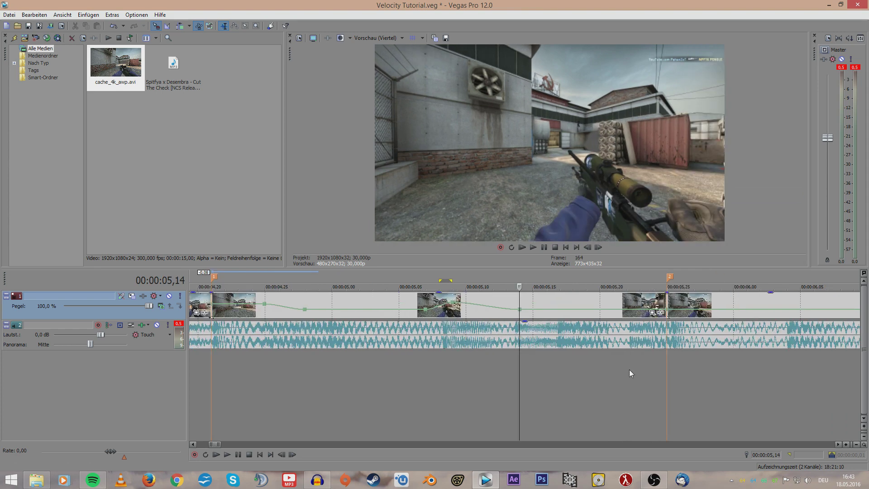
Step: Play back the speed-up around the beat and lower the velocity point at 00:00:05,09 slightly to 120 %
click(349, 380)
key(space)
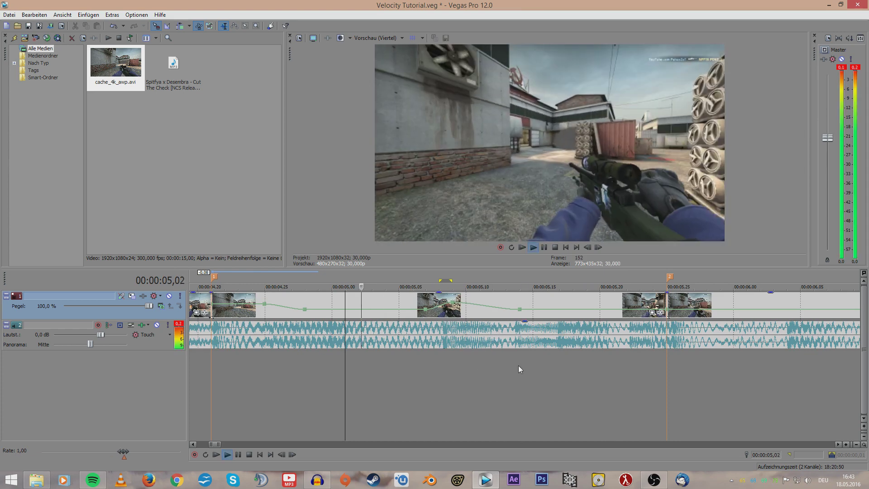
key(space)
click(490, 382)
scroll(490, 381, up, 2)
click(409, 362)
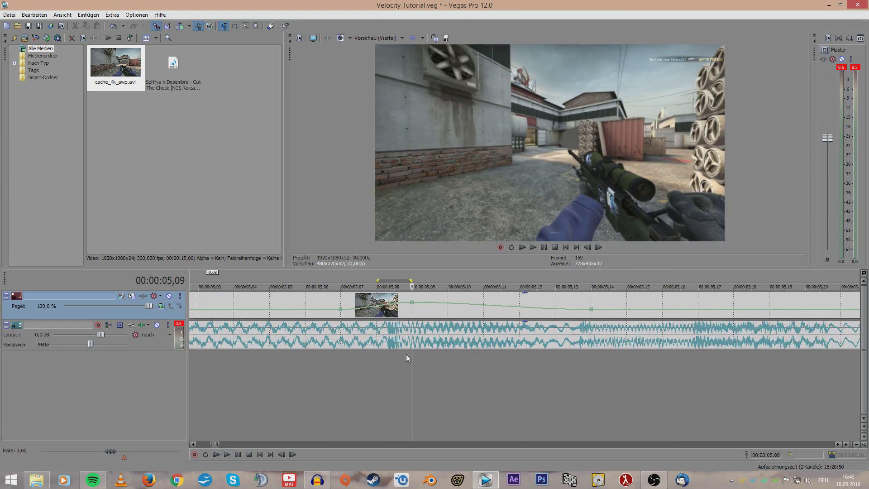
scroll(468, 368, up, 2)
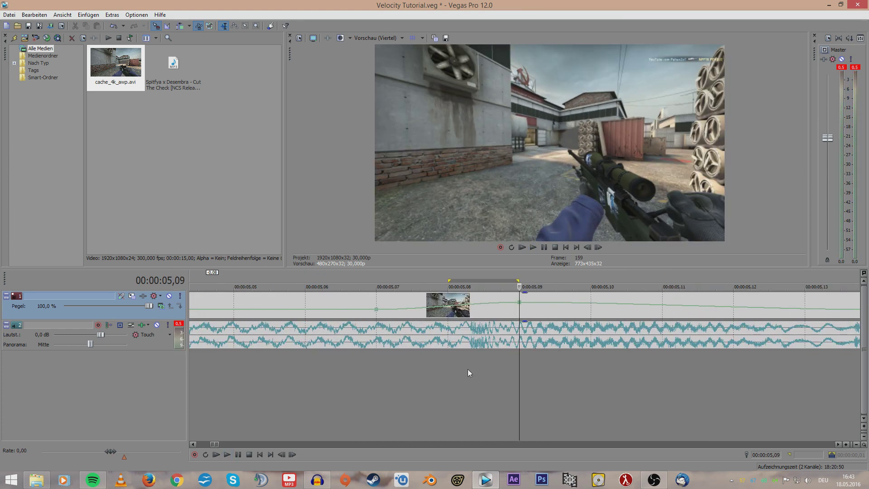
drag(518, 307, 520, 308)
click(520, 313)
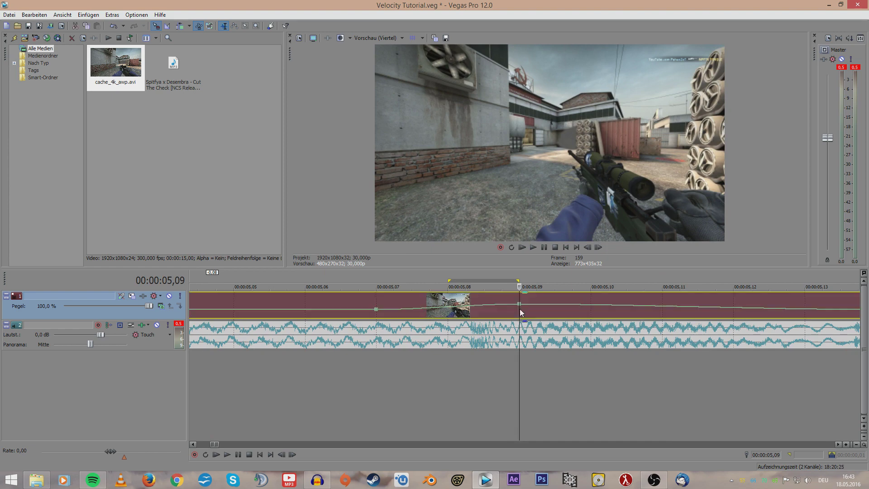
Step: Set the fade type of the velocity point at 00:00:05,09 to Schnelle Ein-/Ausblendung
scroll(525, 309, down, 6)
click(562, 364)
scroll(561, 362, up, 3)
mouse_move(386, 308)
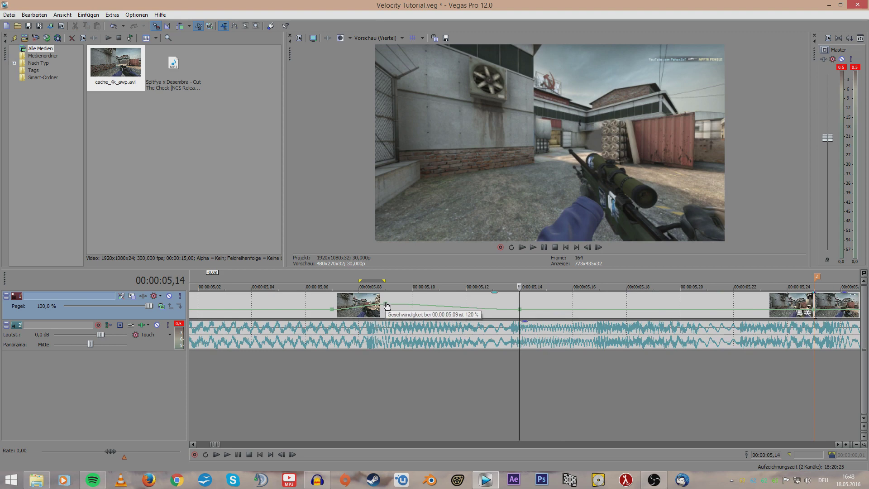
right_click(386, 306)
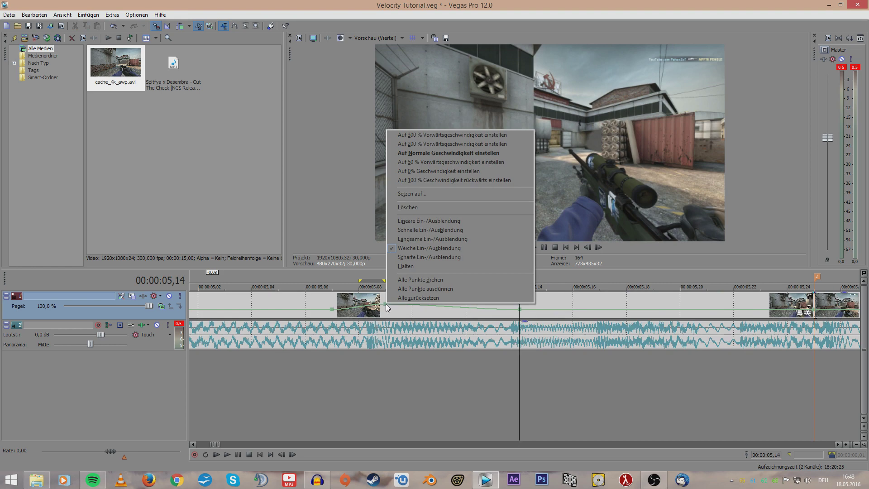
click(441, 229)
Step: Play the section from just before the first marker to review the velocity changes against the music
click(358, 376)
click(296, 374)
key(space)
key(space)
key(space)
key(space)
scroll(464, 376, down, 3)
click(359, 381)
key(space)
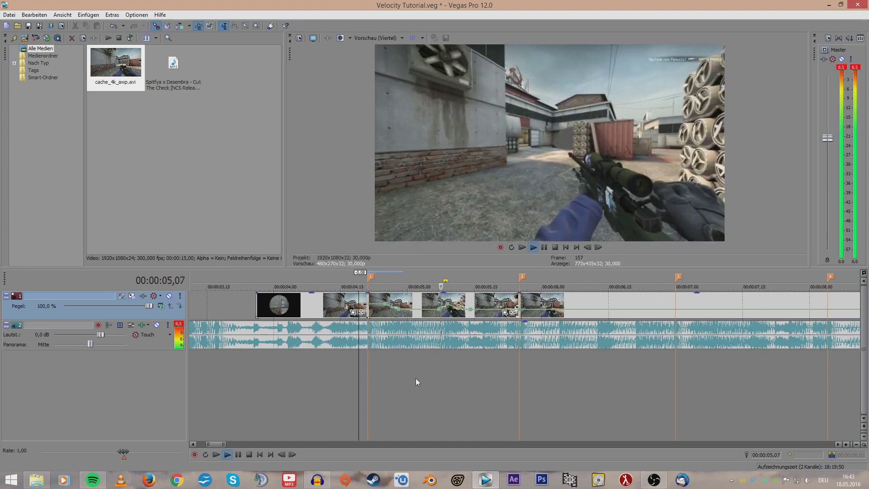
click(524, 372)
key(space)
scroll(525, 374, up, 5)
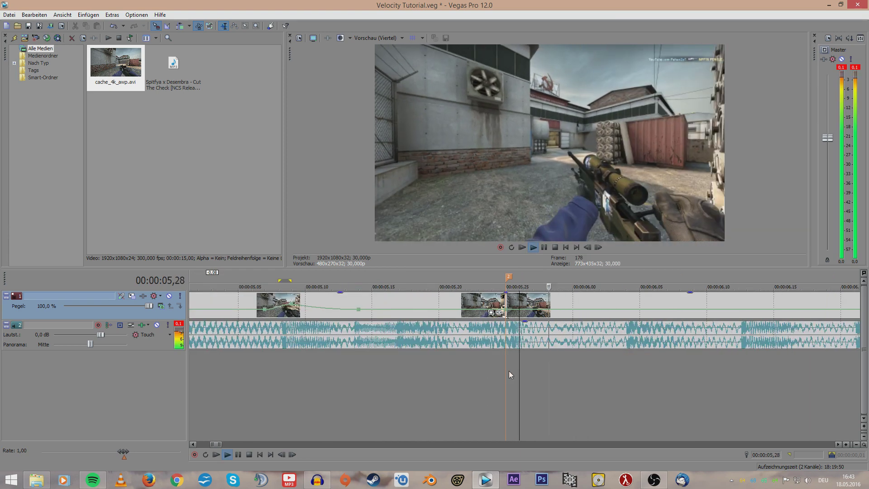
Step: Play the passage between about 00:00:05,04 and 00:00:05,20 from several starting positions to listen for the next beat
click(345, 374)
key(space)
key(space)
click(289, 374)
key(space)
key(space)
click(225, 376)
key(space)
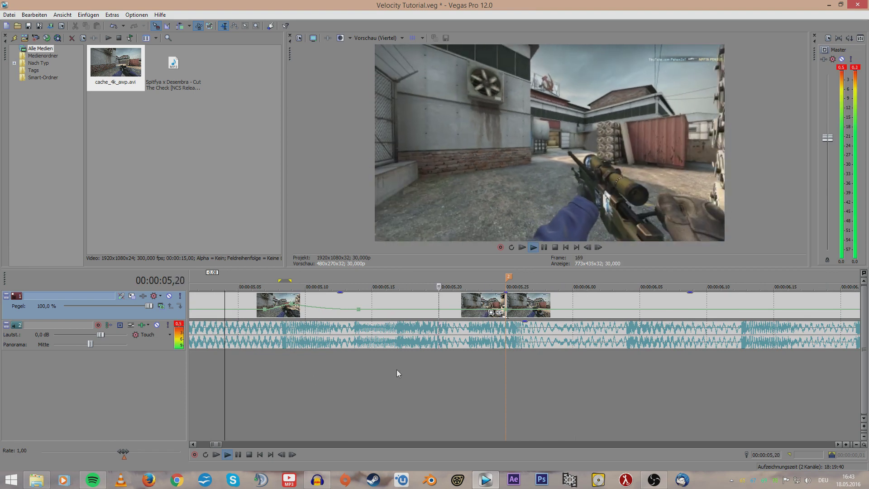
Step: Narrow down the beat following the 00:00:05,14 velocity point by playback and place a marker at 00:00:05,17
click(319, 365)
key(space)
click(360, 359)
key(space)
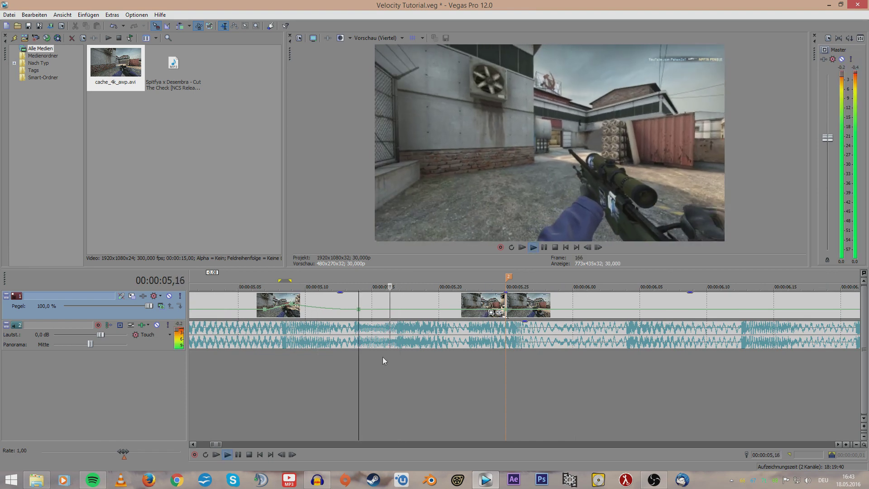
click(402, 361)
key(space)
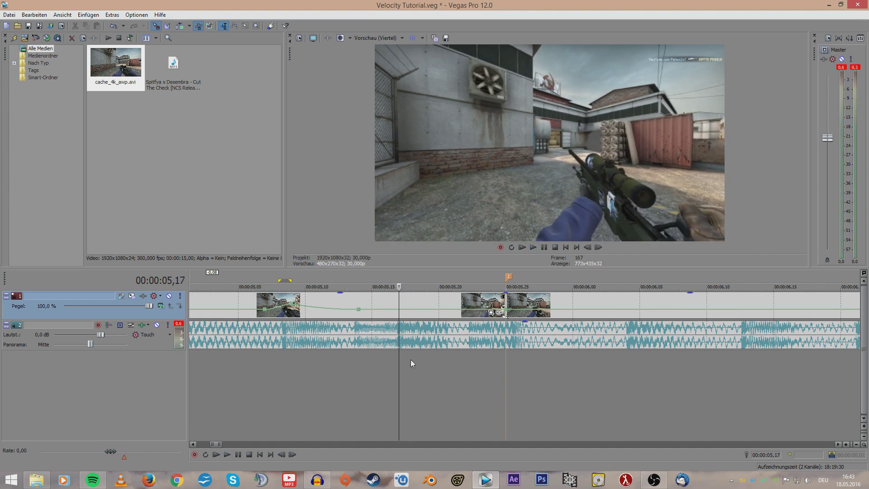
scroll(404, 359, up, 4)
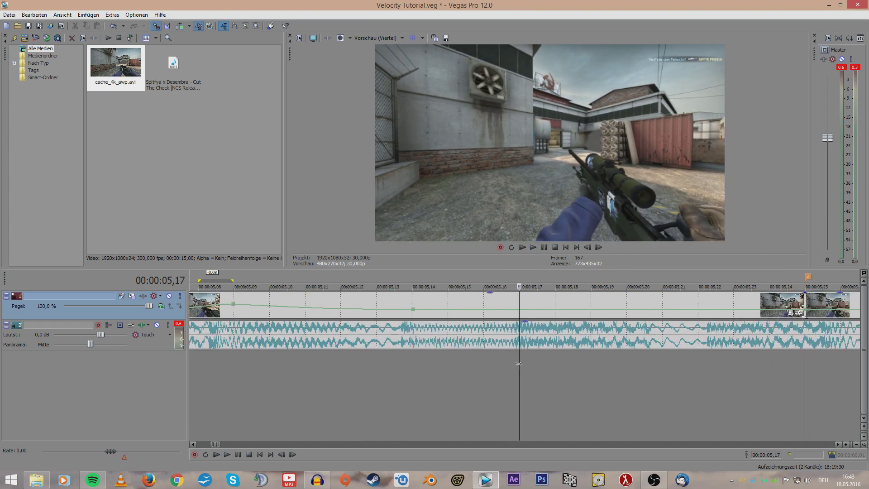
key(m)
Step: Play repeatedly from 00:00:05,16 to check the 00:00:05,17 marker against the beat
mouse_move(515, 363)
mouse_down()
mouse_move(631, 368)
mouse_move(487, 374)
mouse_up()
key(space)
key(space)
key(space)
key(space)
key(space)
key(space)
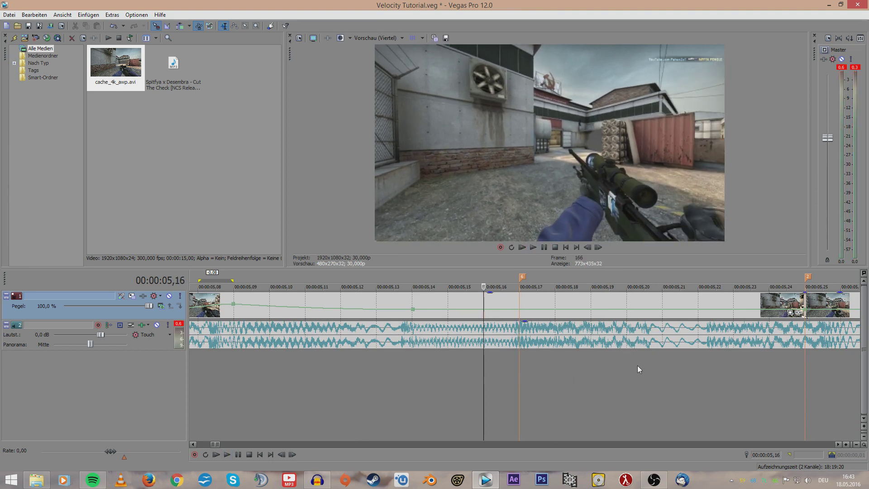
Step: Play on past the 00:00:05,17 marker to locate the following beat and place a marker on it at 00:00:05,22
click(651, 332)
key(Right)
key(Right)
key(Right)
key(Right)
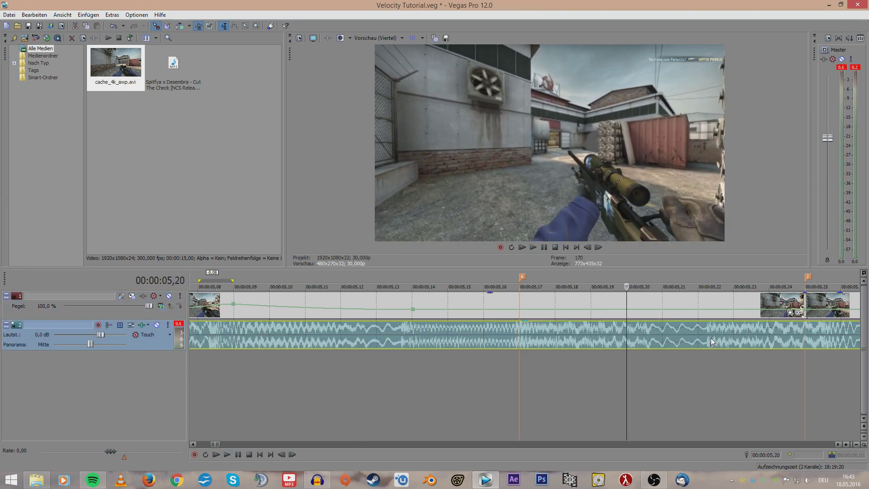
key(space)
click(342, 366)
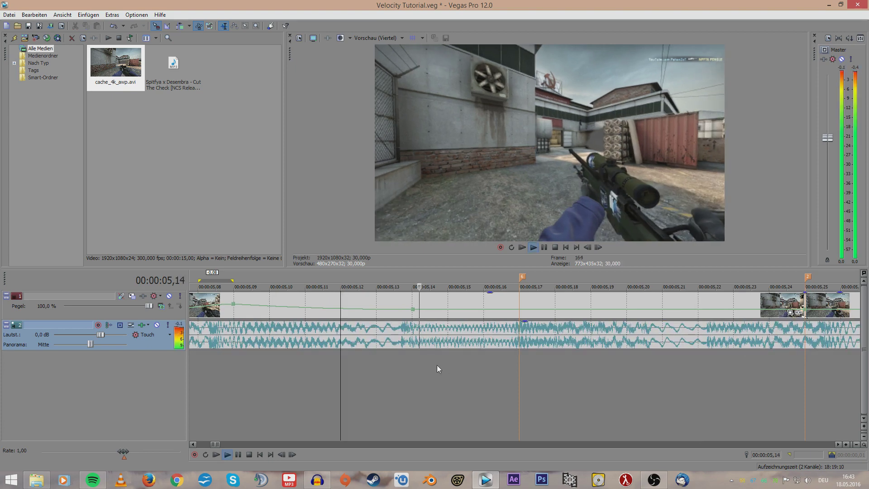
key(space)
click(708, 356)
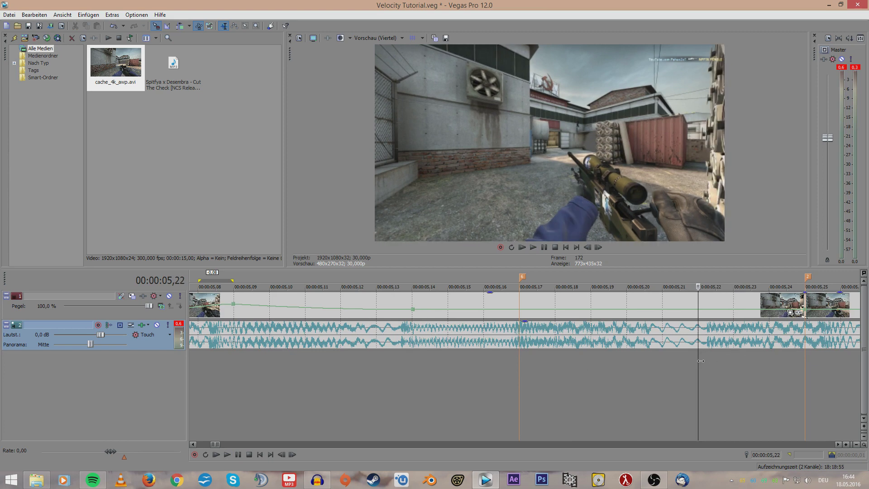
key(m)
Step: Examine the stretch of clip and waveform between the markers at 00:00:05,17 and 00:00:05,22
click(520, 385)
scroll(520, 384, down, 3)
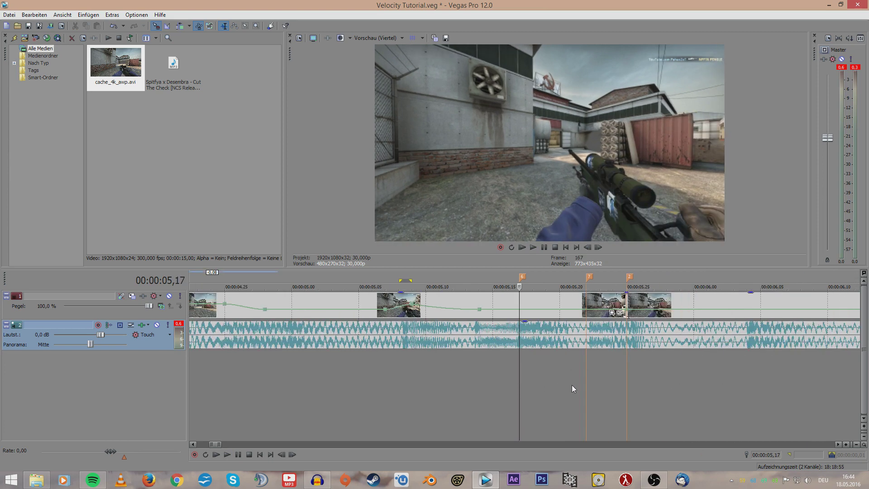
scroll(572, 384, up, 2)
click(579, 385)
scroll(580, 385, down, 3)
scroll(596, 385, up, 5)
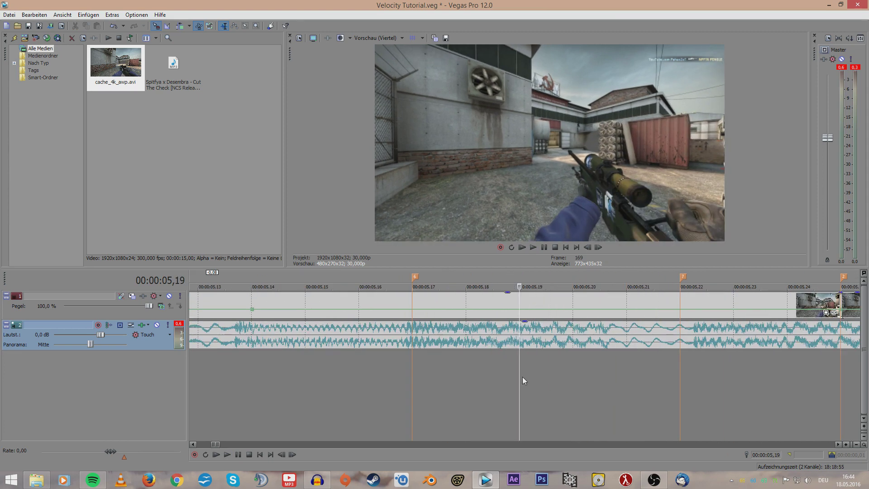
click(736, 381)
click(840, 382)
click(392, 399)
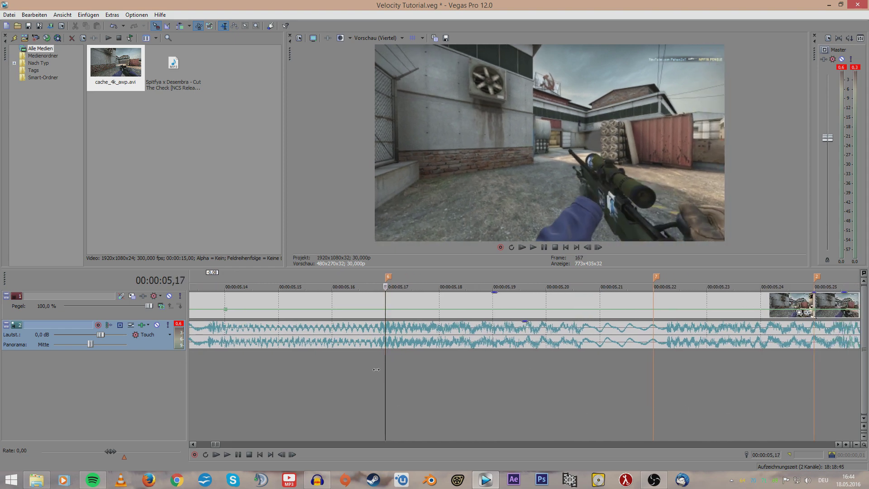
drag(385, 359, 557, 374)
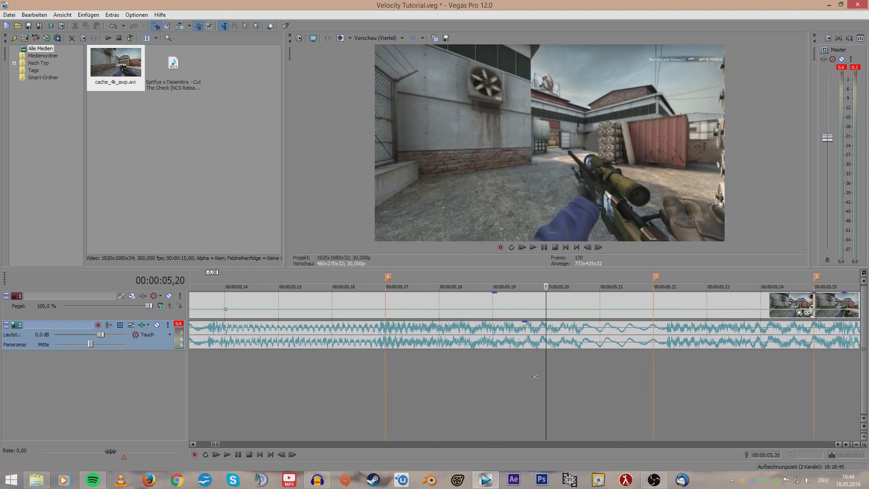
drag(646, 362, 371, 392)
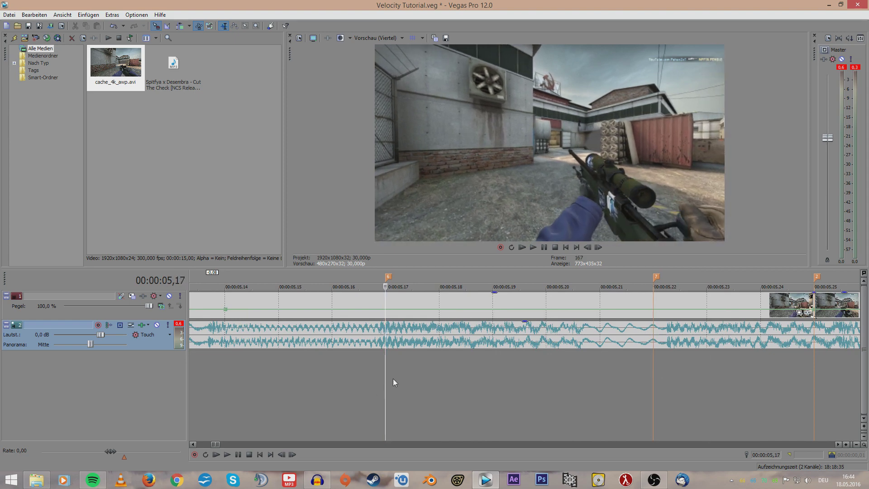
Step: Split the video clip at the 00:00:05,17 marker
scroll(392, 377, down, 1)
scroll(579, 365, up, 1)
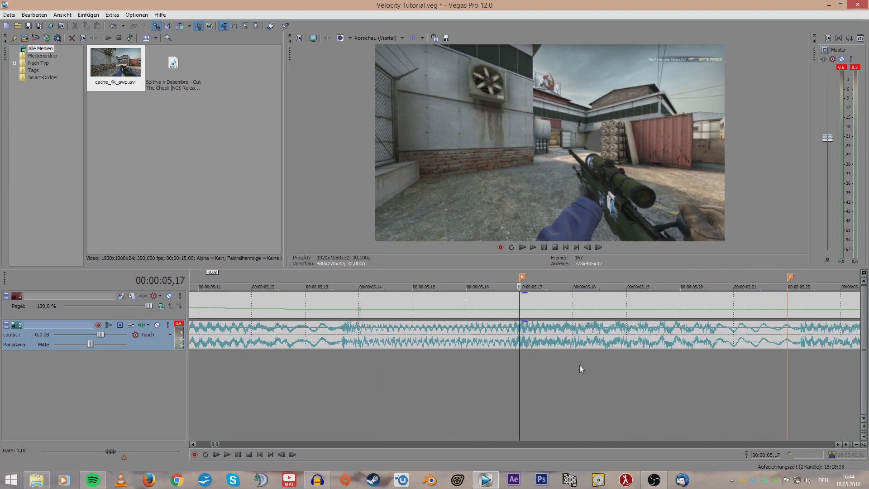
click(517, 306)
scroll(519, 299, down, 2)
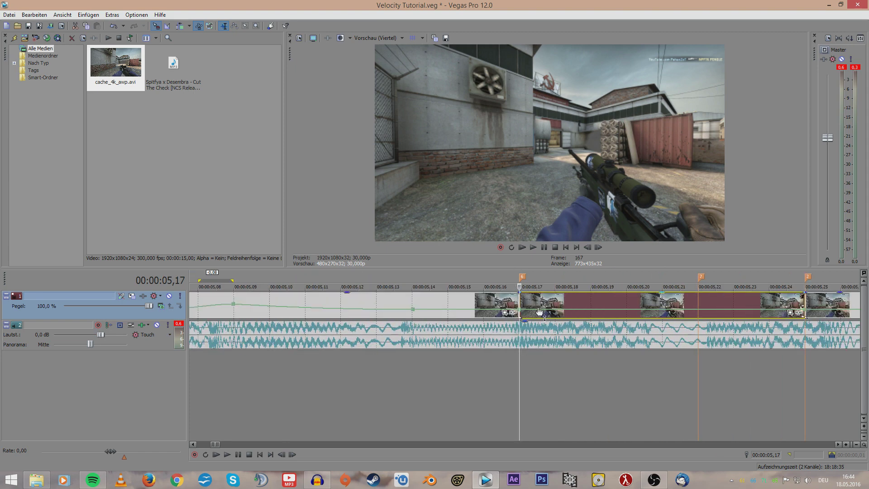
scroll(520, 351, up, 2)
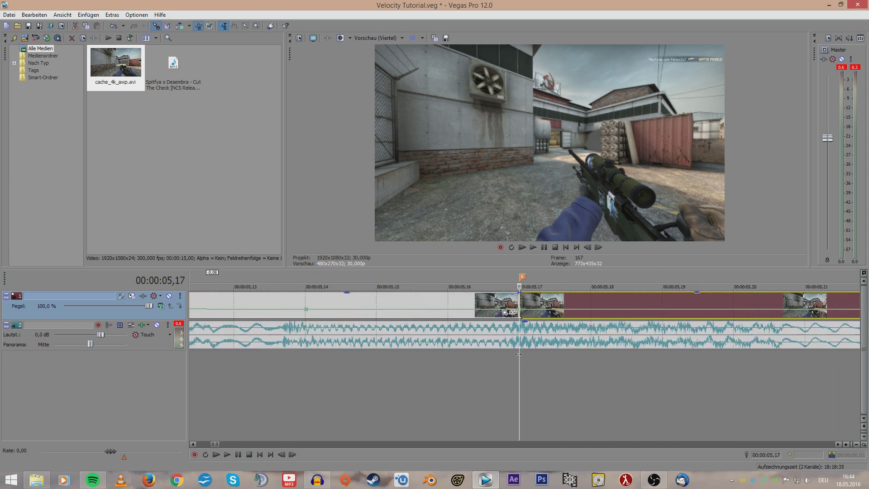
Step: Raise the velocity envelope at the end of the clip before the 00:00:05,17 cut so it ramps up steeply from 00:00:05,14
click(514, 297)
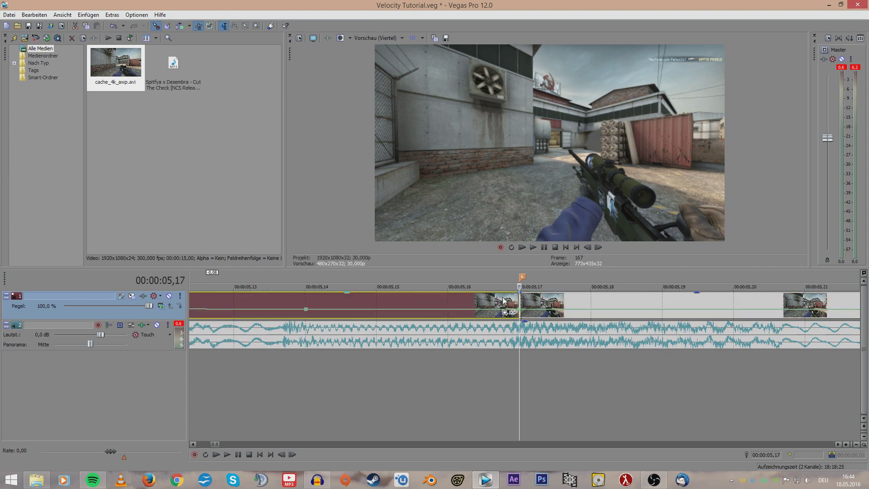
key(Left)
click(305, 312)
double_click(305, 310)
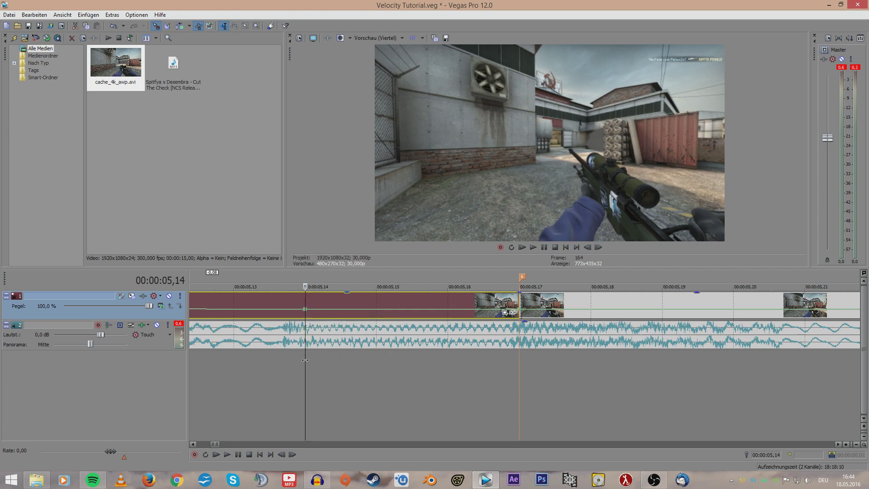
drag(304, 355, 504, 364)
click(537, 302)
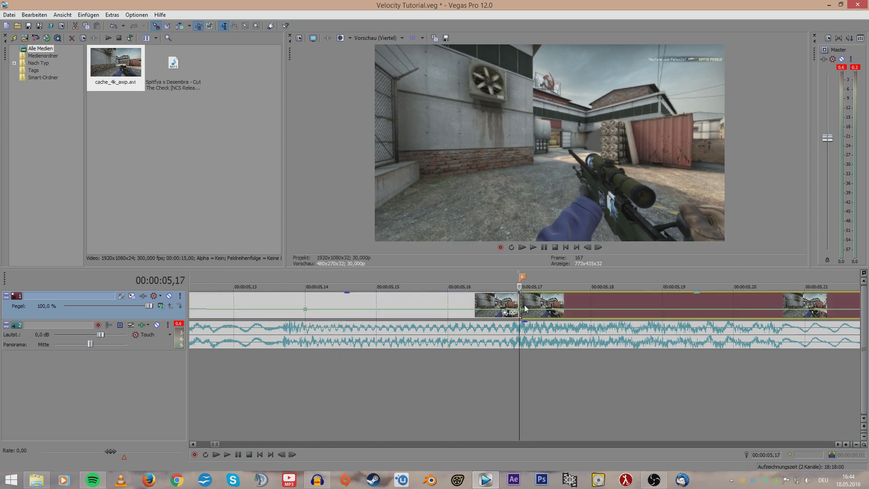
drag(518, 309, 553, 275)
key(ctrl+z)
key(KP_3)
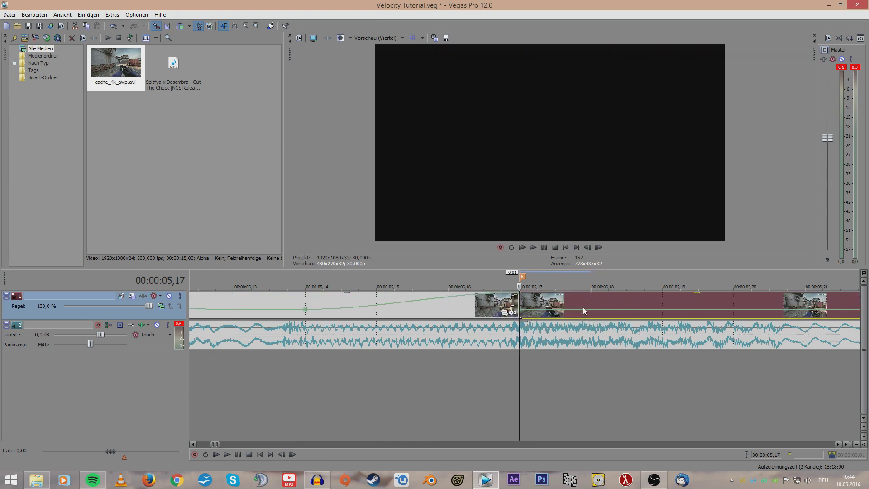
drag(624, 299, 578, 307)
click(489, 303)
scroll(527, 351, down, 6)
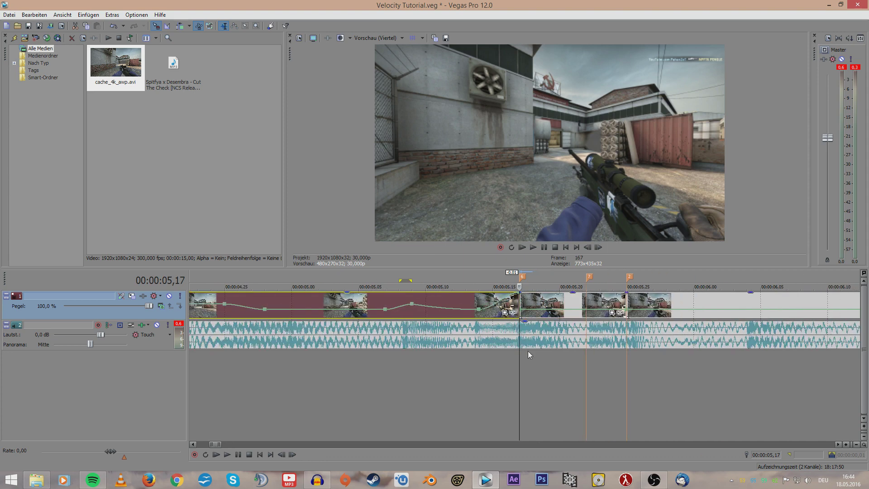
click(520, 370)
scroll(534, 372, up, 6)
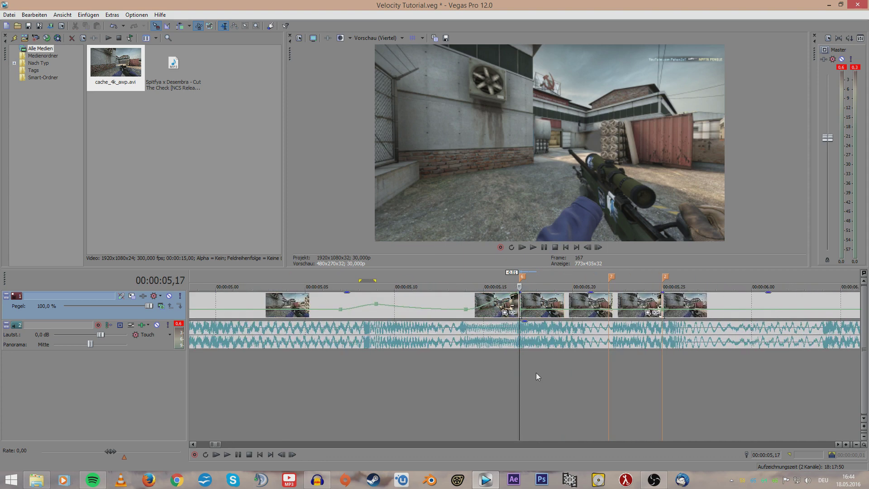
scroll(533, 376, up, 1)
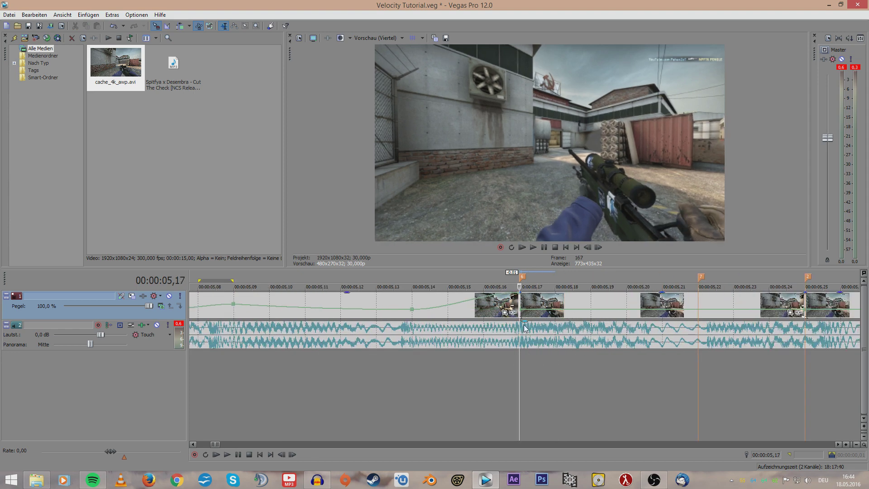
Step: Raise the velocity at the start of the clip after the 00:00:05,17 cut to 150 % and add an envelope point at 00:00:05,19
drag(523, 310, 536, 306)
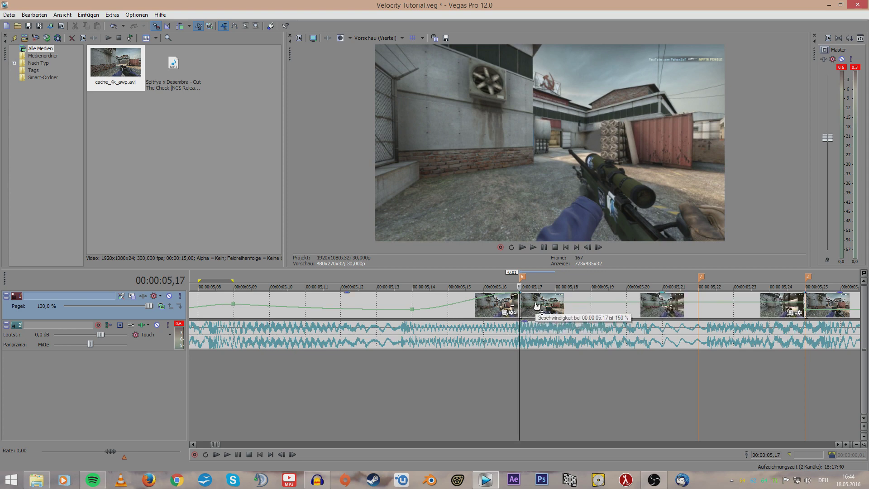
drag(537, 307, 536, 307)
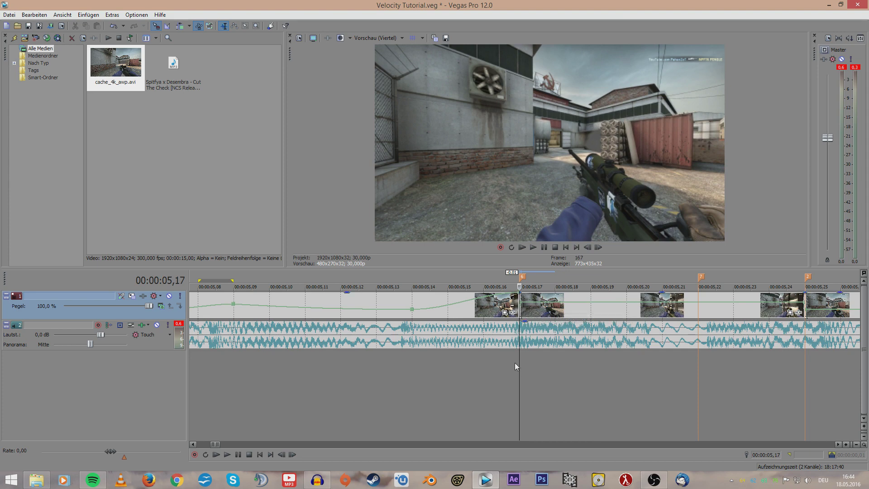
mouse_move(523, 363)
mouse_down()
mouse_move(591, 364)
mouse_move(524, 365)
mouse_up()
key(Right)
click(590, 332)
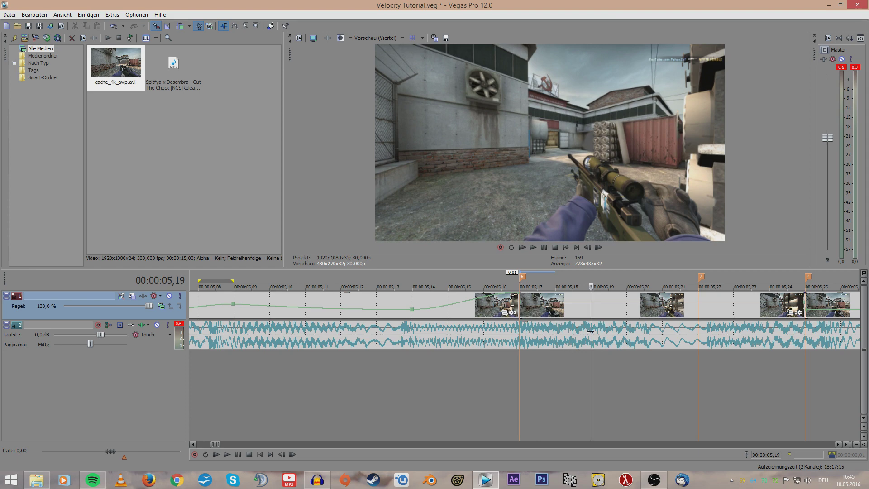
double_click(590, 301)
Step: Add a velocity envelope point at 00:00:05,21 and set it to 40 %
key(Right)
key(Right)
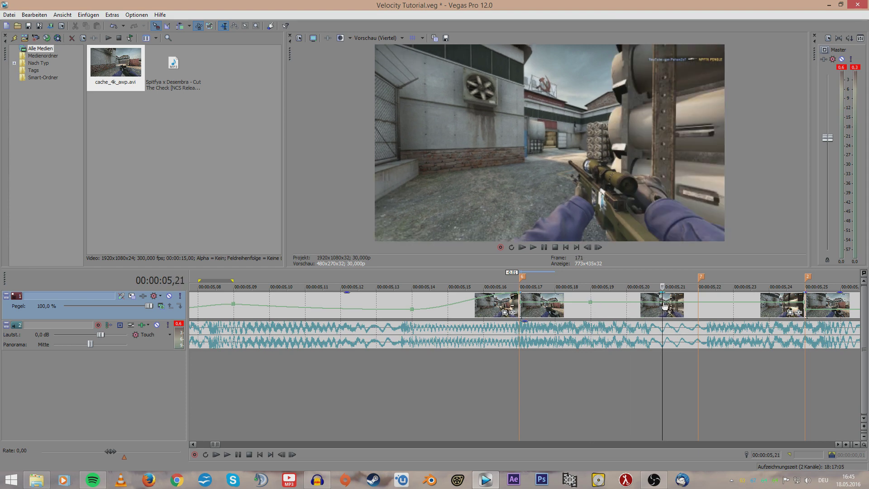
double_click(662, 302)
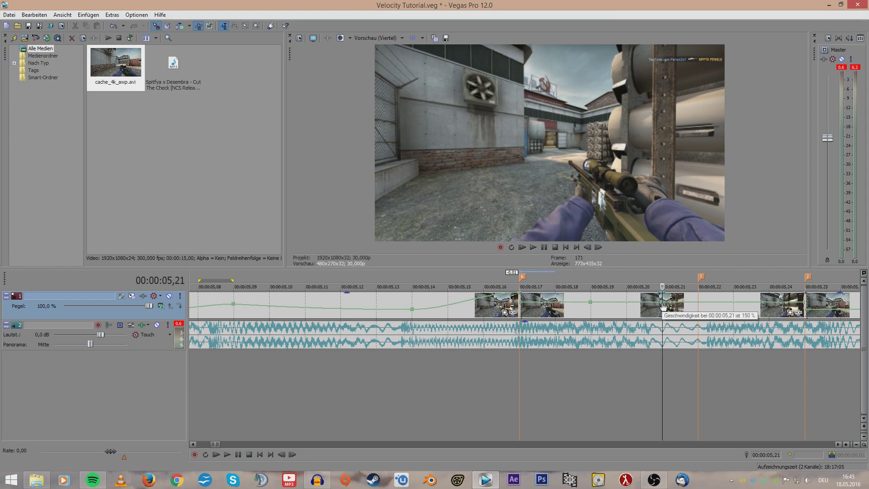
right_click(663, 306)
click(686, 194)
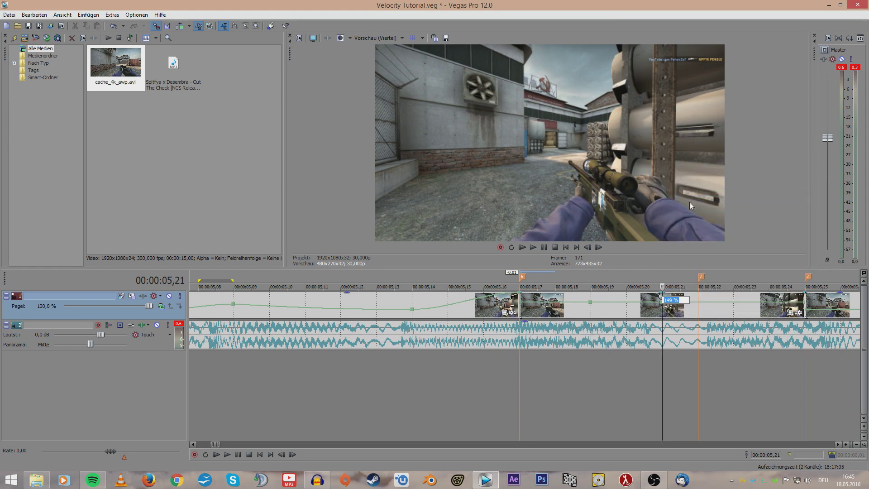
text(40)
key(Return)
Step: Add a velocity point of 120 % at the 00:00:05,22 marker and shift the two envelope points before it slightly earlier
drag(663, 302, 693, 300)
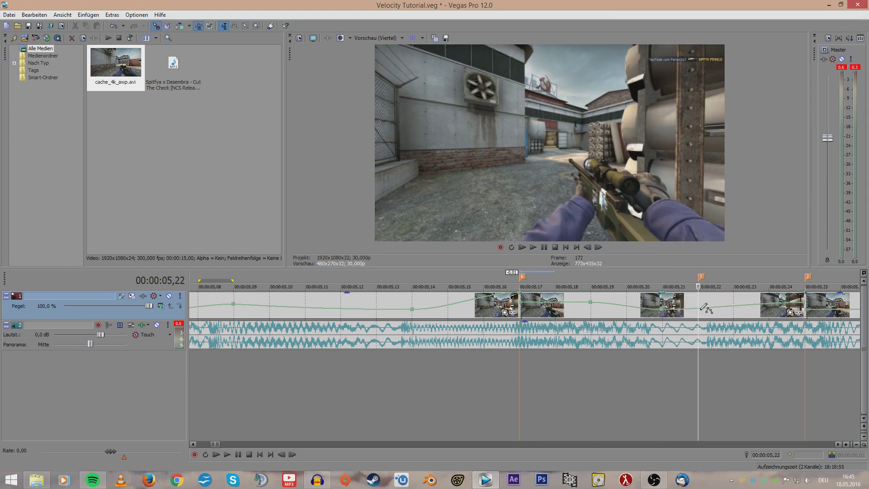
double_click(698, 307)
right_click(698, 307)
click(724, 198)
text(120)
key(Return)
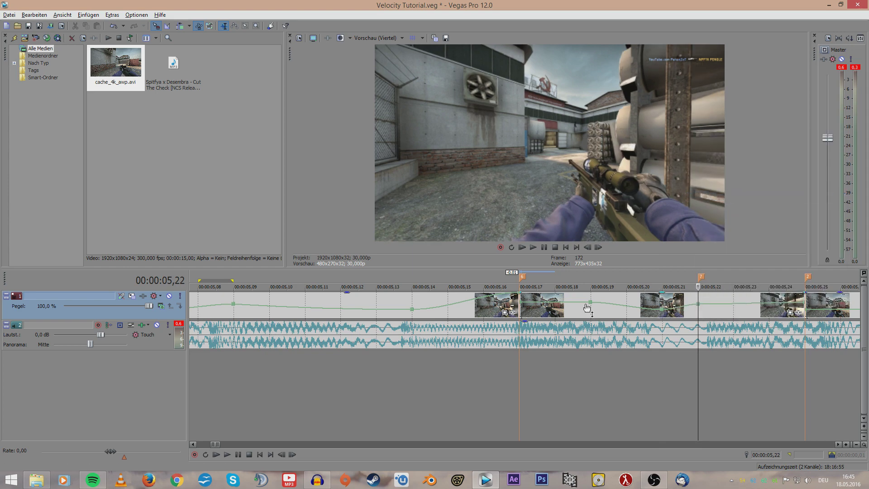
drag(589, 302, 566, 302)
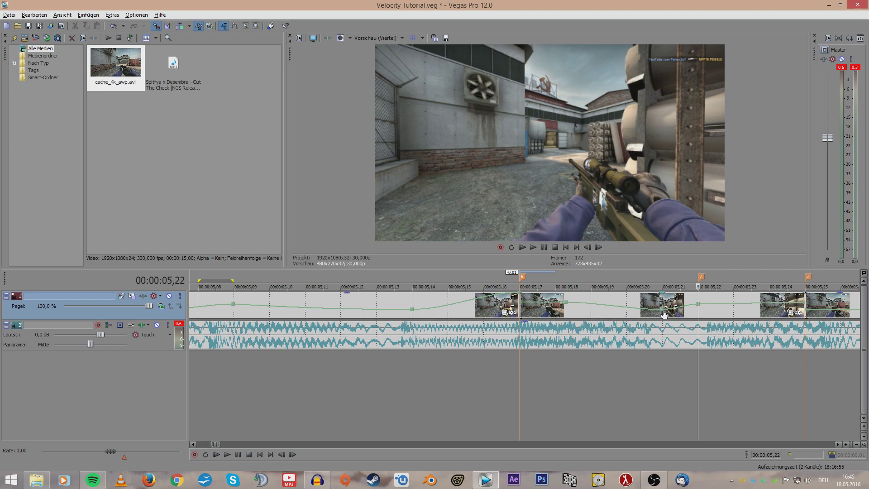
drag(662, 310, 640, 310)
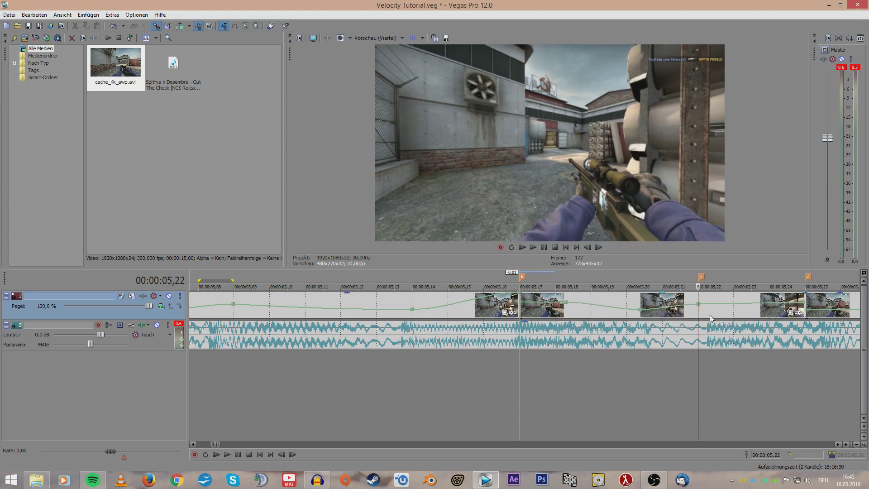
Step: Split the video clip at the 00:00:05,22 marker and delete the piece between that marker and 00:00:05,25
click(698, 316)
key(s)
scroll(559, 344, down, 5)
scroll(559, 343, up, 4)
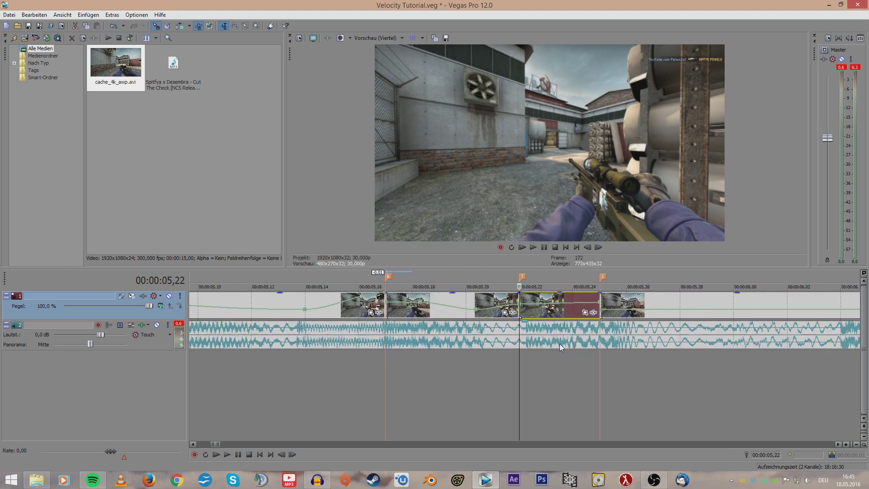
key(Delete)
Step: Slip the footage inside the clip between the 00:00:05,17 and 00:00:05,22 markers to a later part of the source
click(381, 361)
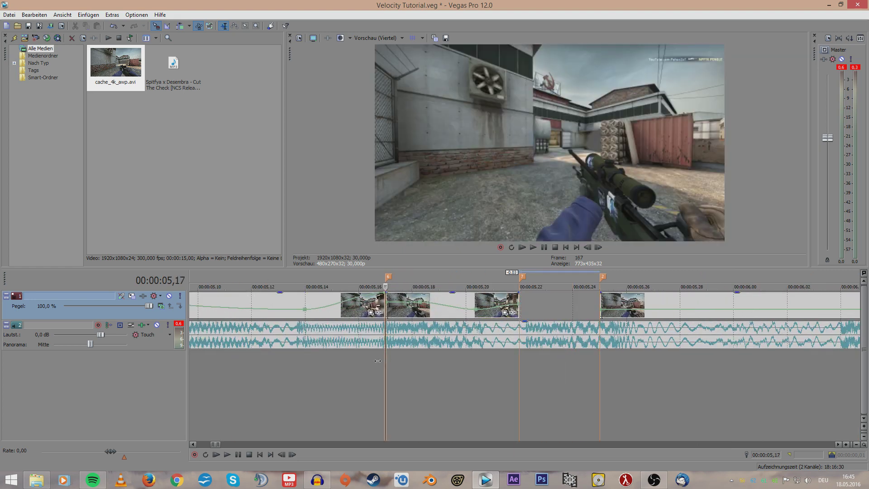
drag(368, 361, 396, 359)
click(386, 332)
scroll(423, 348, up, 3)
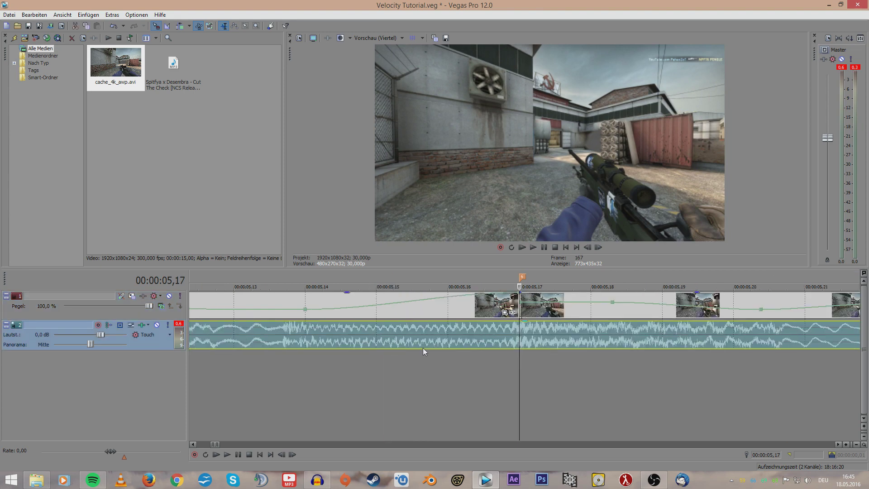
click(514, 353)
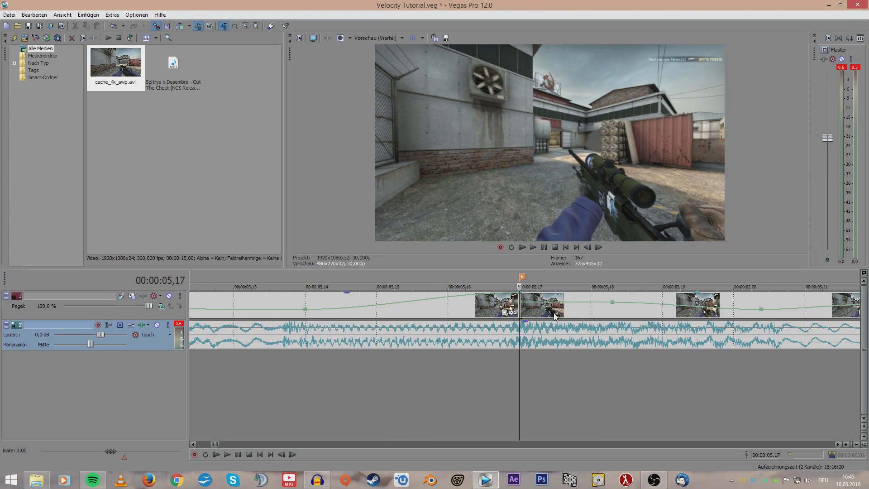
click(525, 311)
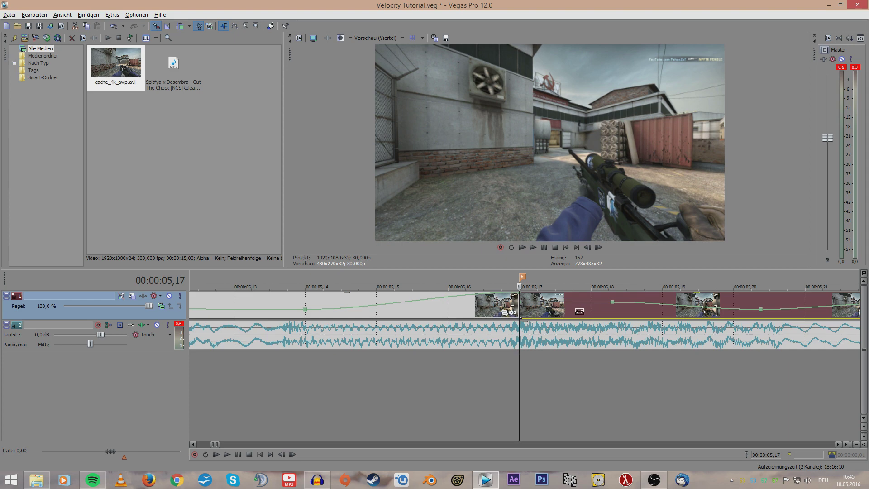
drag(579, 310, 206, 312)
drag(633, 311, 528, 311)
Step: Play back the timeline around the 00:00:05,17, 00:00:05,22 and 00:00:05,25 markers to check the cut against the beat
click(446, 392)
key(space)
key(space)
scroll(525, 379, down, 3)
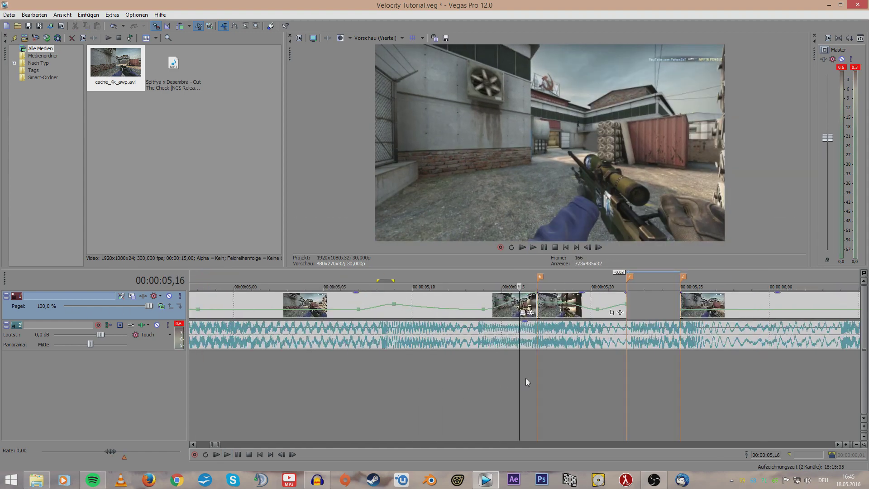
key(space)
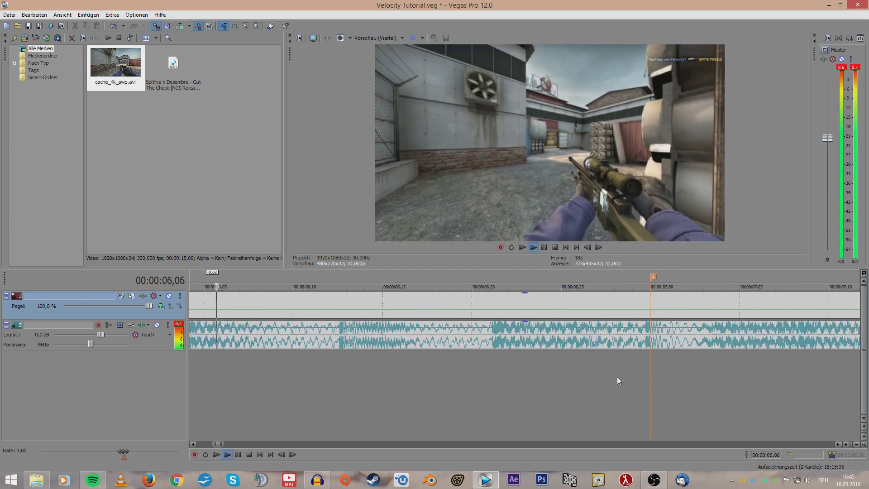
key(space)
key(space)
key(space)
click(627, 366)
scroll(626, 366, down, 1)
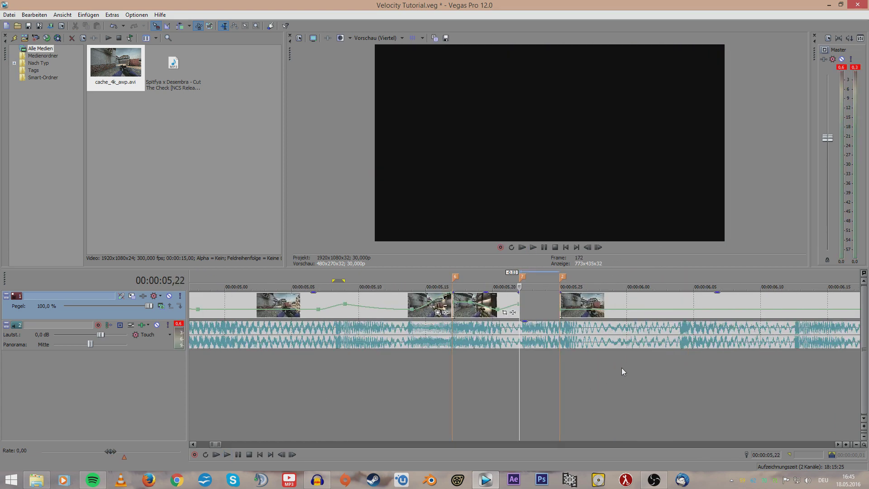
scroll(621, 367, up, 1)
key(space)
key(space)
click(572, 364)
key(space)
key(space)
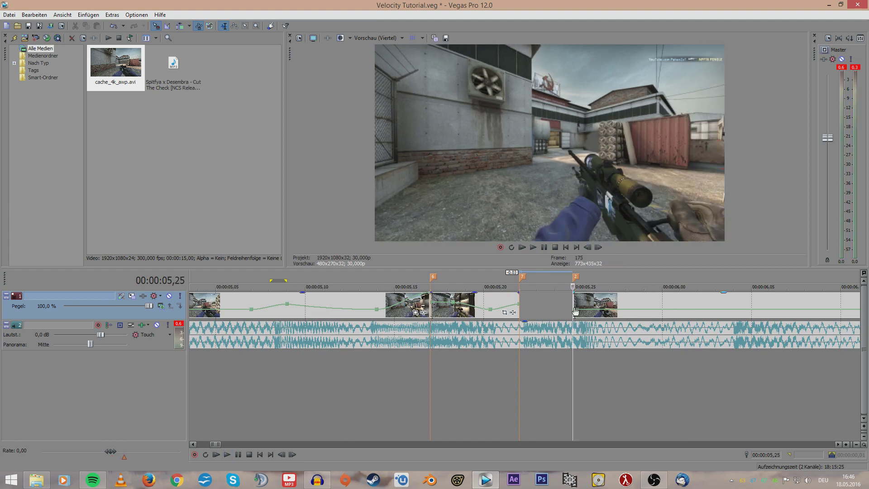
Step: Raise the velocity envelope of the clip that starts at the 00:00:05,25 marker by setting a higher speed value
right_click(575, 311)
click(605, 200)
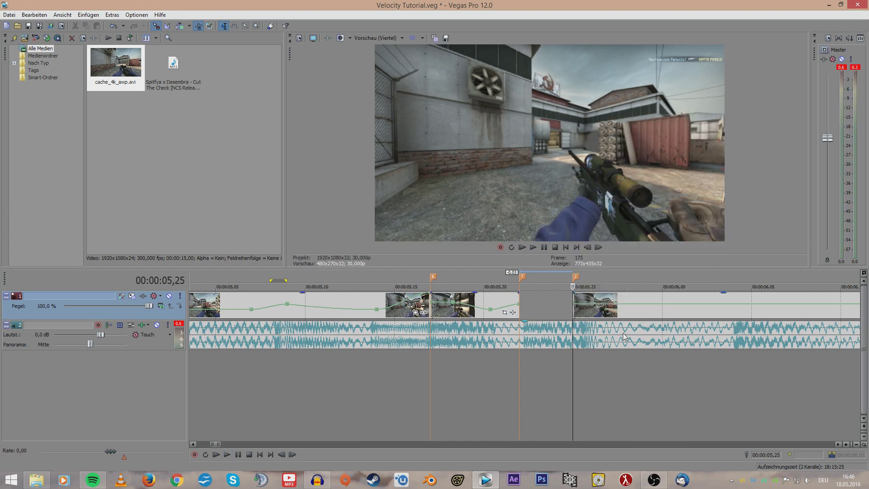
key(Right)
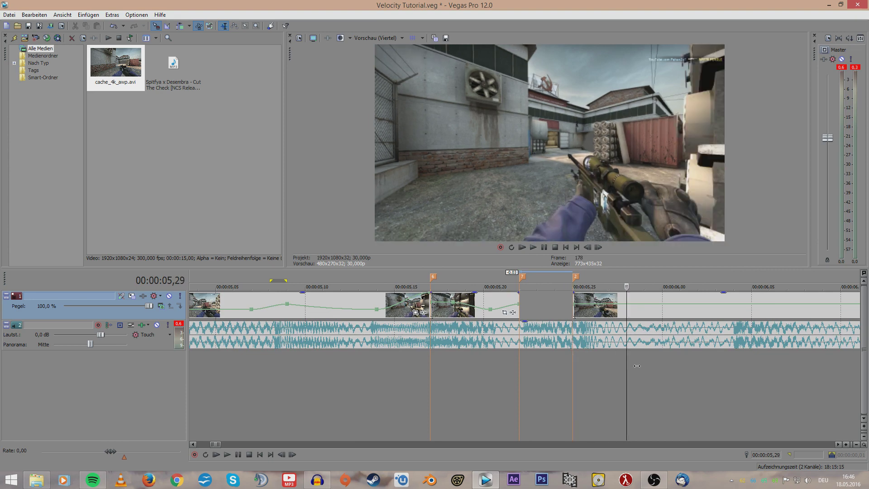
key(Left)
key(Left)
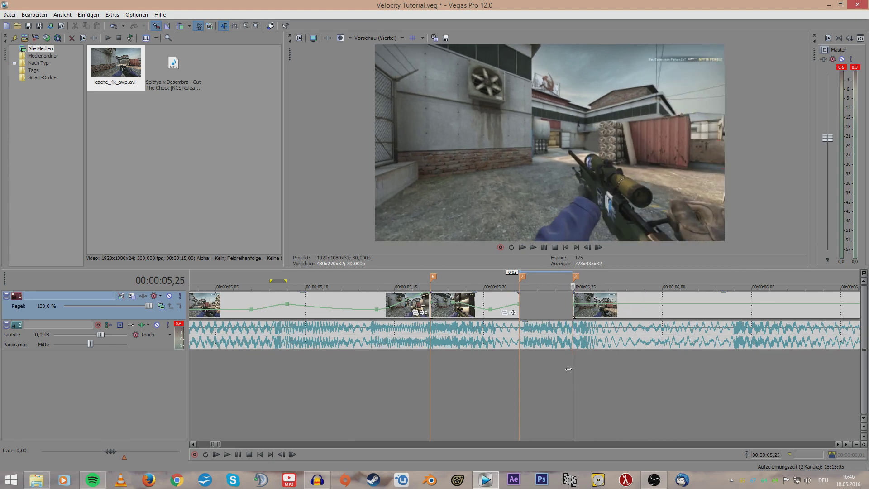
right_click(573, 291)
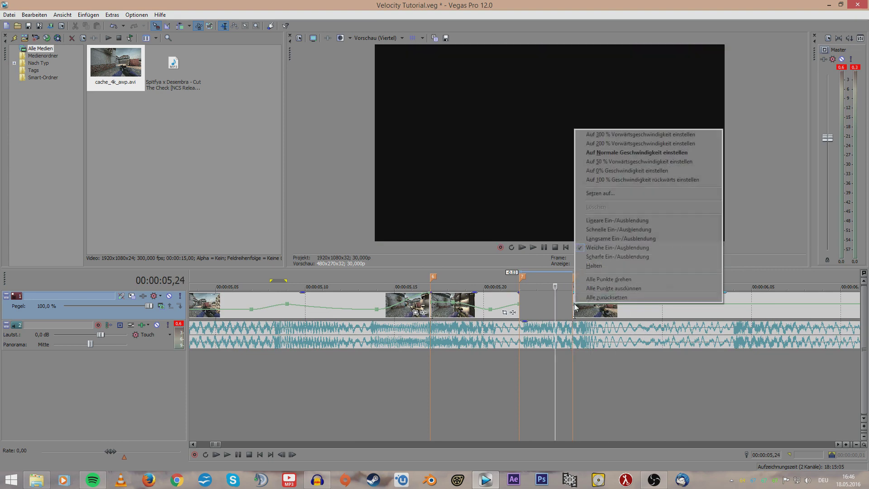
click(612, 194)
text(13)
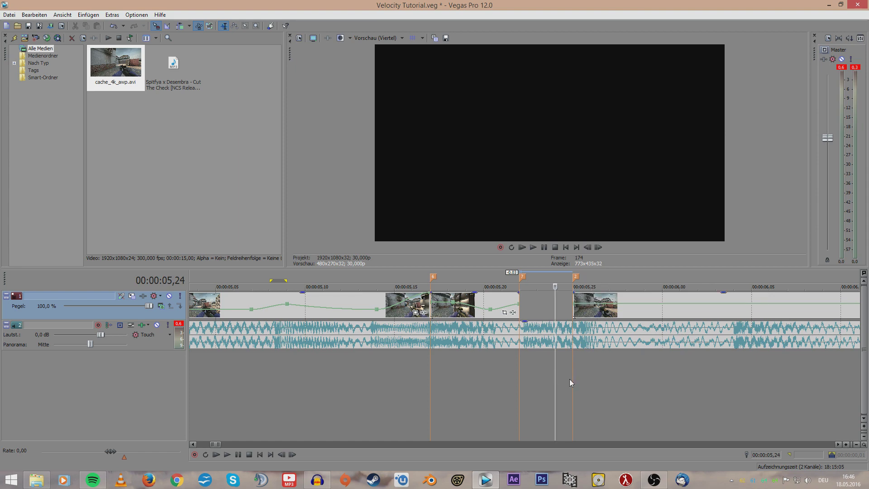
Step: Slip the footage inside the clip starting at 00:00:05,25 to a later part of the source and preview the transition
click(573, 383)
key(space)
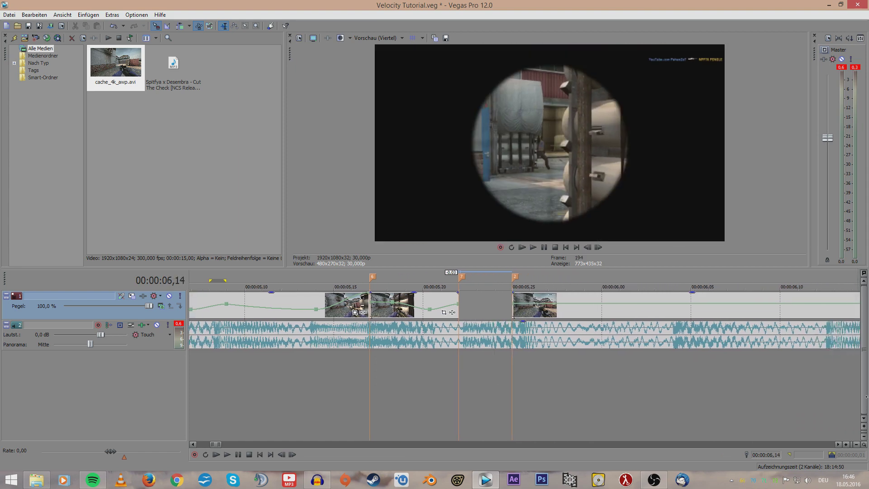
drag(867, 394, 482, 371)
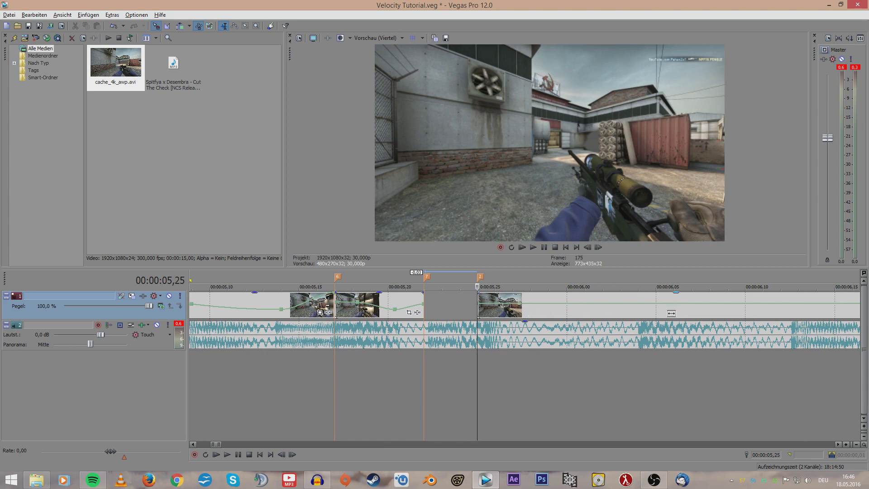
key(alt)
key(alt)
click(478, 310)
scroll(481, 311, down, 2)
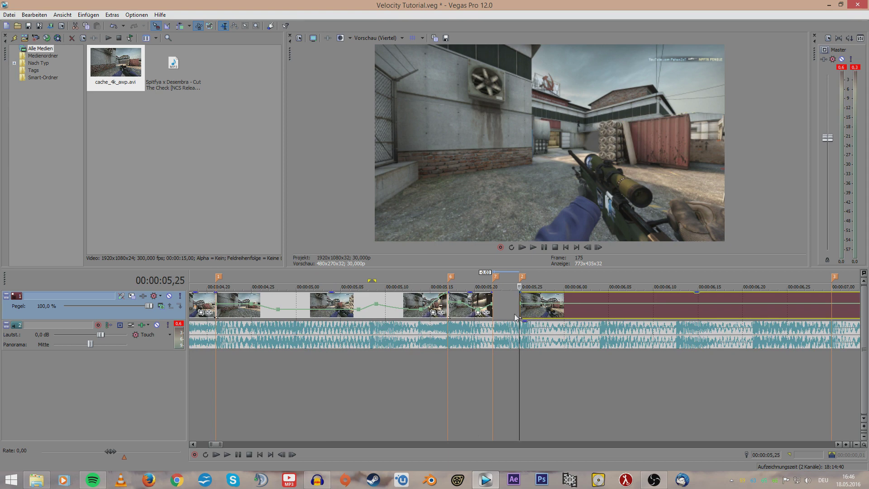
alt+drag(614, 311, 282, 327)
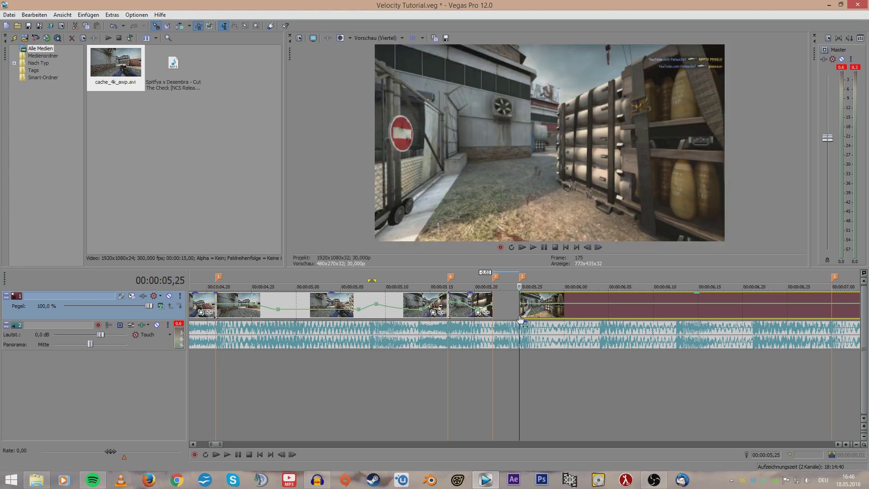
scroll(521, 319, up, 6)
mouse_move(520, 313)
mouse_down()
mouse_move(498, 312)
mouse_move(521, 312)
mouse_up()
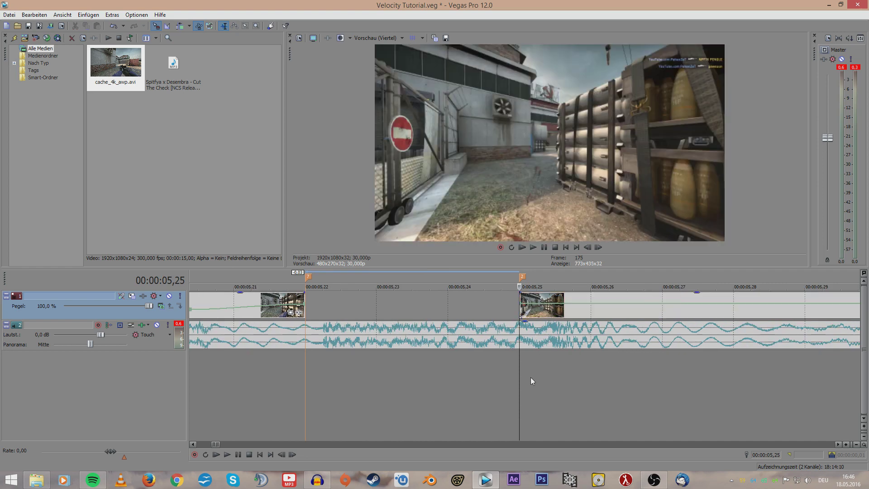
scroll(525, 374, down, 3)
key(space)
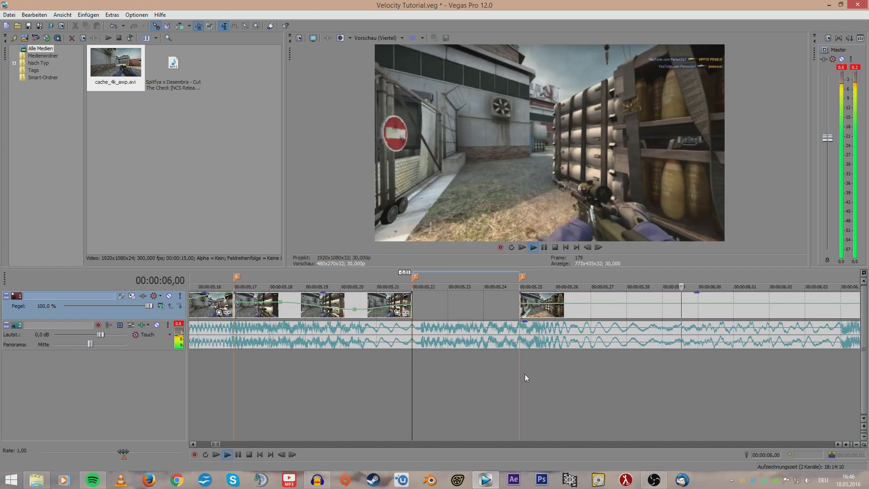
key(space)
Step: Copy the clip between the 00:00:05,17 and 00:00:05,22 markers so that the copy ends at the 00:00:05,25 marker
click(349, 304)
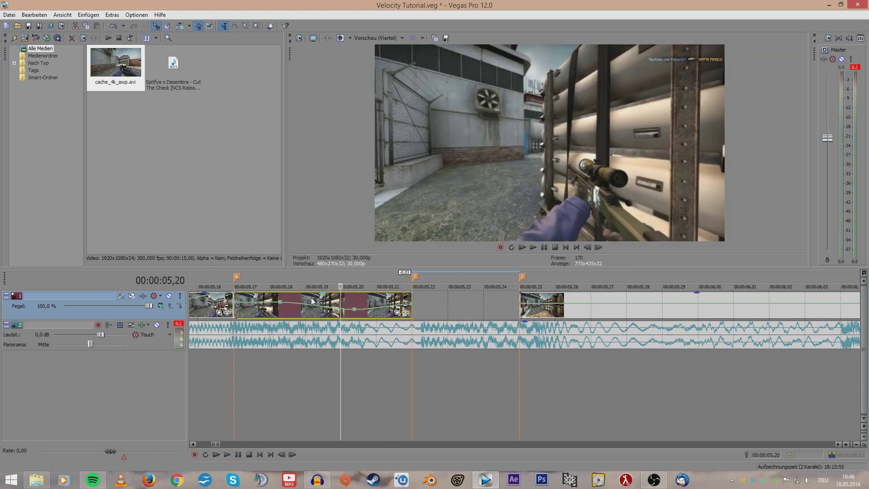
drag(310, 302, 448, 307)
click(447, 304)
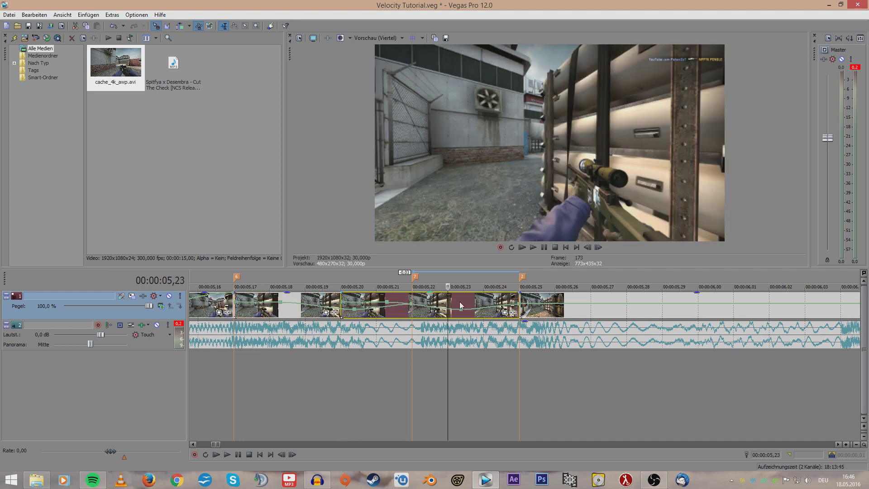
Step: Split the copied clip at the 00:00:05,22 marker and delete its part before the marker
click(416, 300)
key(s)
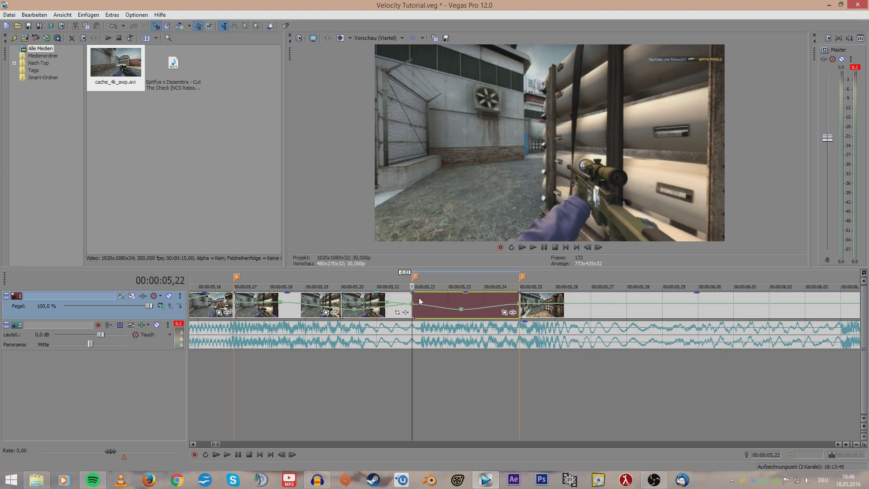
click(395, 300)
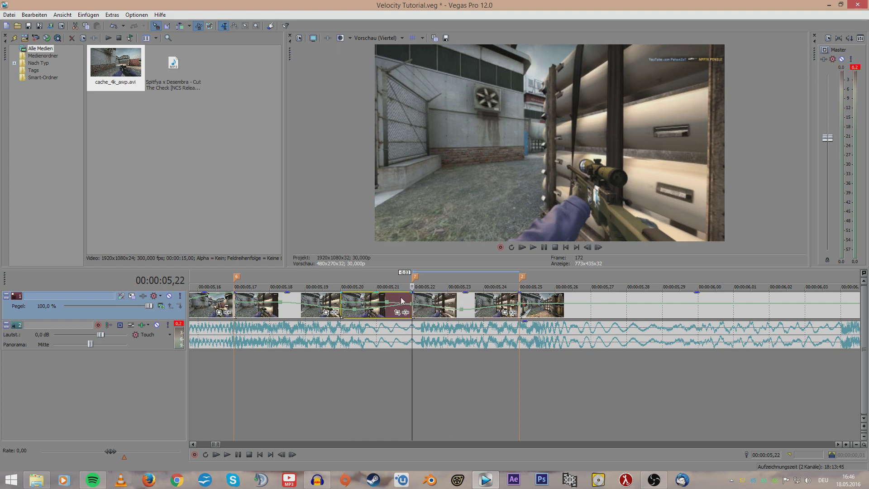
key(Delete)
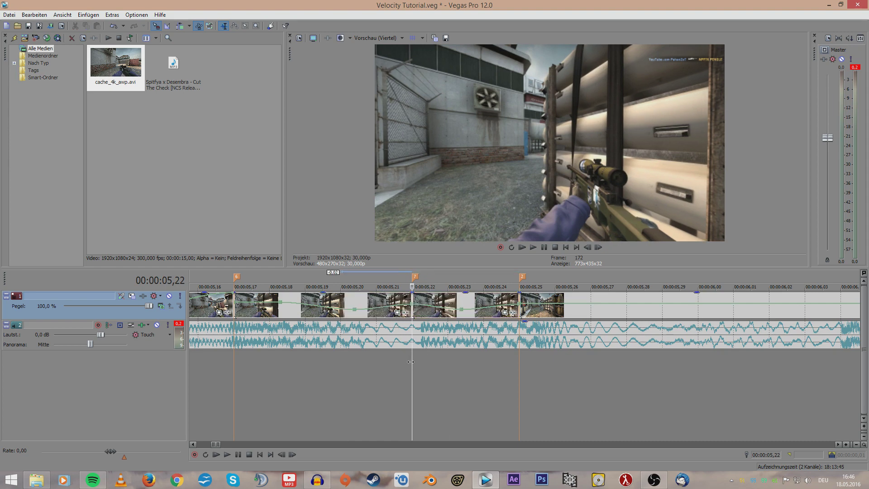
Step: Slip the footage inside the clip between the 00:00:05,22 and 00:00:05,25 markers to the scoped part of the source
click(521, 362)
click(448, 359)
click(487, 303)
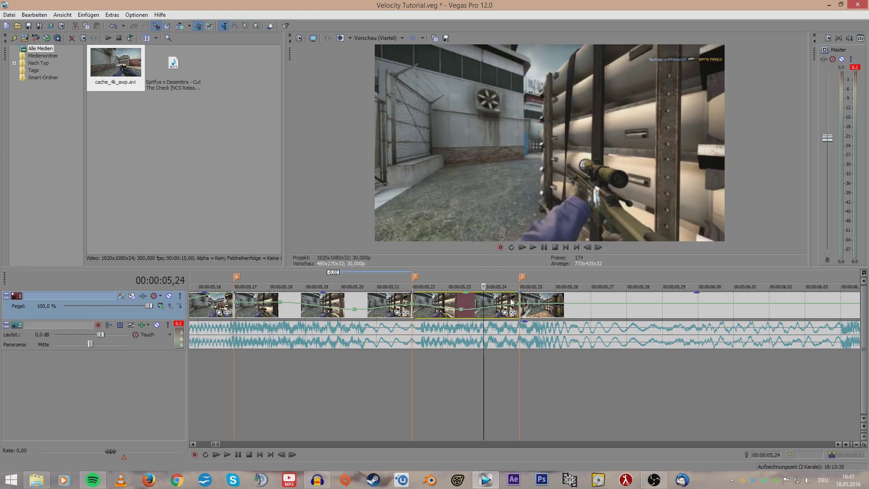
drag(510, 297, 226, 299)
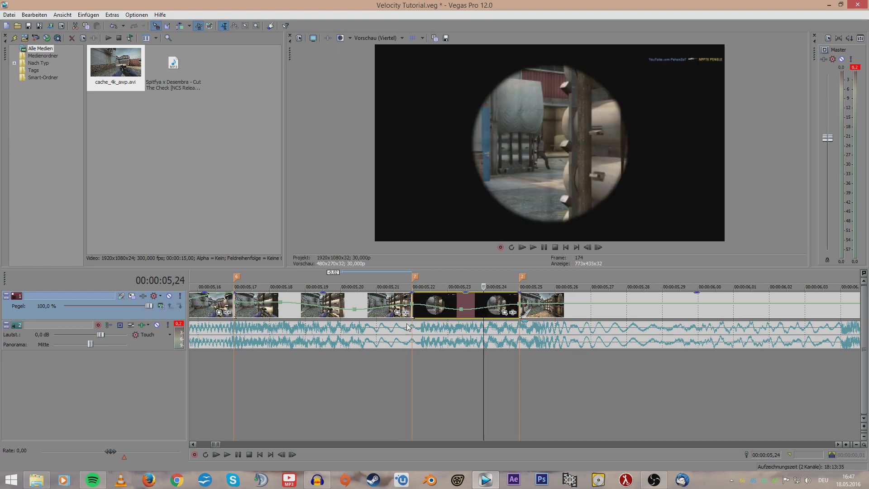
drag(509, 295, 491, 297)
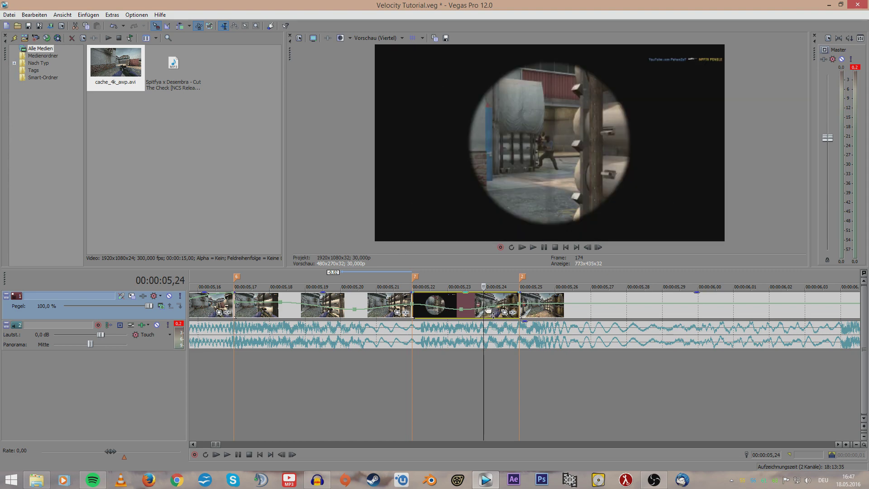
key(Left)
key(Left)
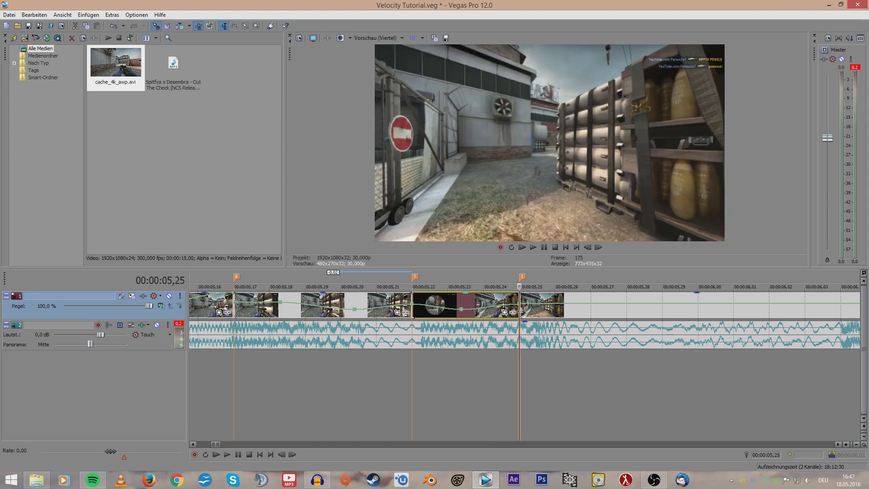
Step: Play the sequence from about 00:00:05,05 through the 00:00:05,25 marker to check the new cuts against the beat
scroll(287, 366, down, 5)
click(371, 366)
key(space)
key(space)
key(space)
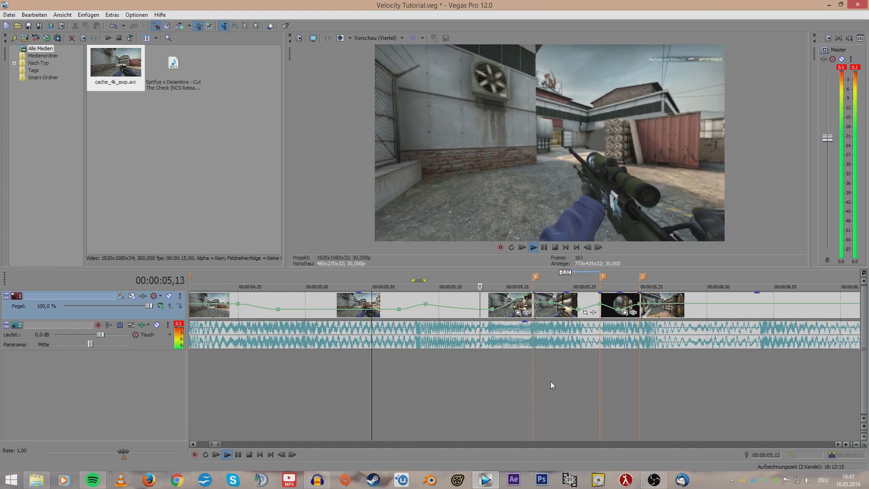
key(space)
key(space)
key(space)
click(642, 368)
scroll(645, 367, up, 4)
click(210, 381)
scroll(397, 384, down, 6)
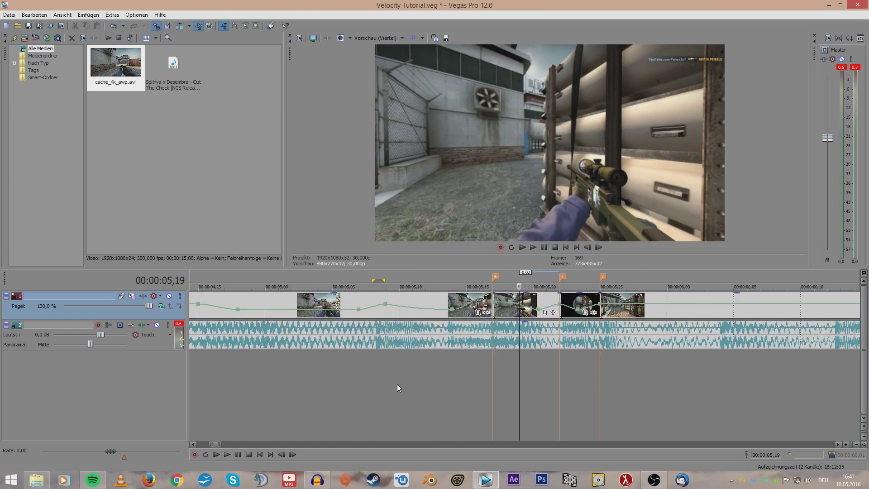
click(323, 365)
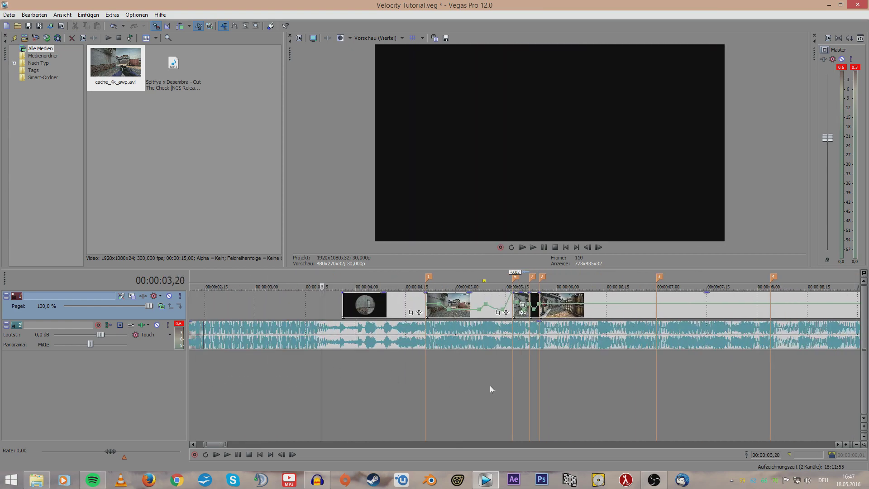
click(582, 386)
scroll(582, 387, up, 4)
click(347, 375)
scroll(495, 381, up, 4)
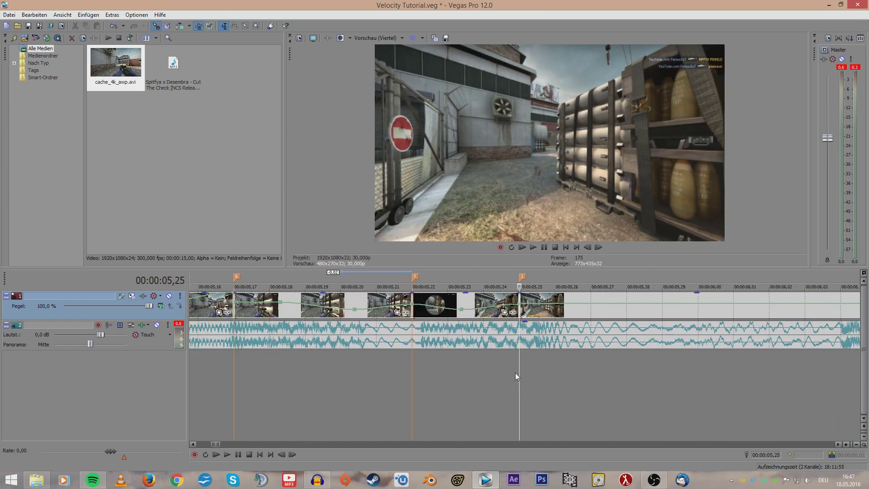
scroll(459, 362, down, 4)
scroll(459, 362, down, 2)
scroll(617, 377, up, 4)
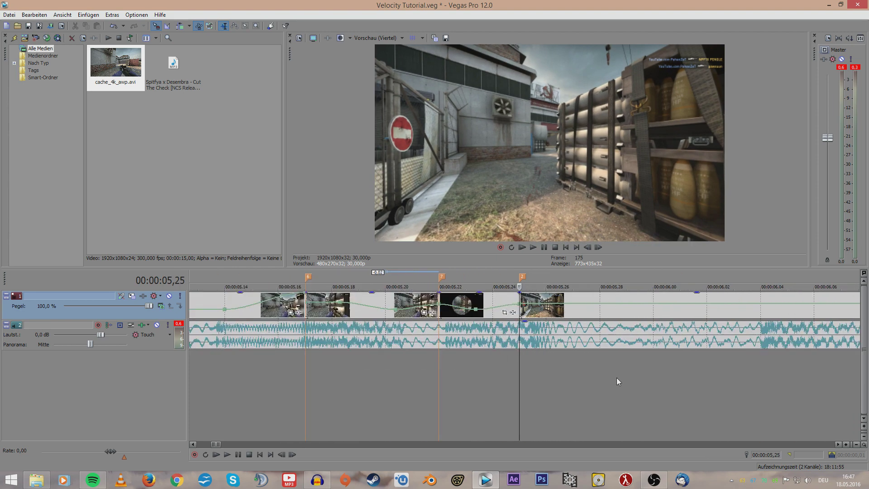
click(591, 363)
key(Left)
scroll(558, 363, down, 3)
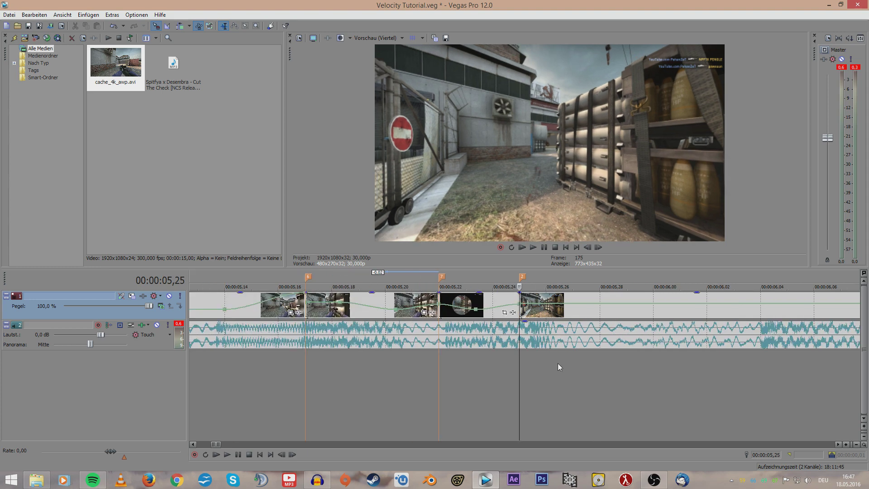
Step: Add velocity points at 00:00:05,28 and 00:00:06,01 on the clip that starts at the 00:00:05,25 marker
click(838, 445)
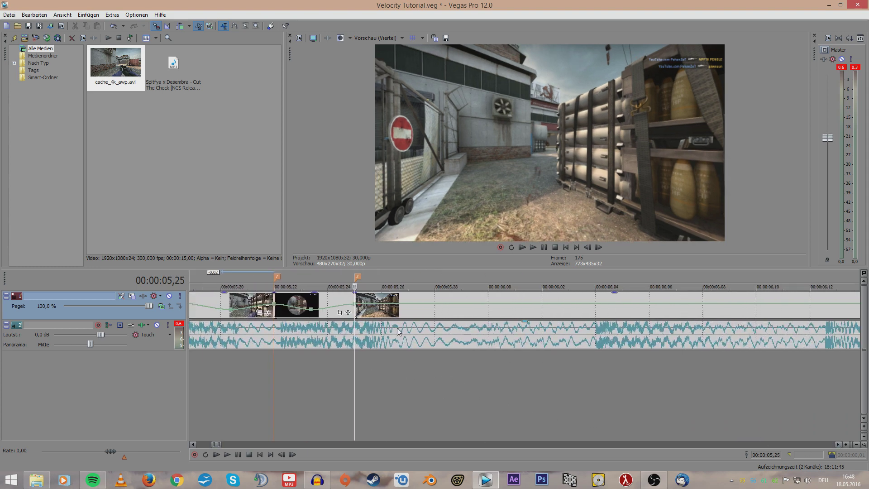
key(Right)
key(Right)
key(Right)
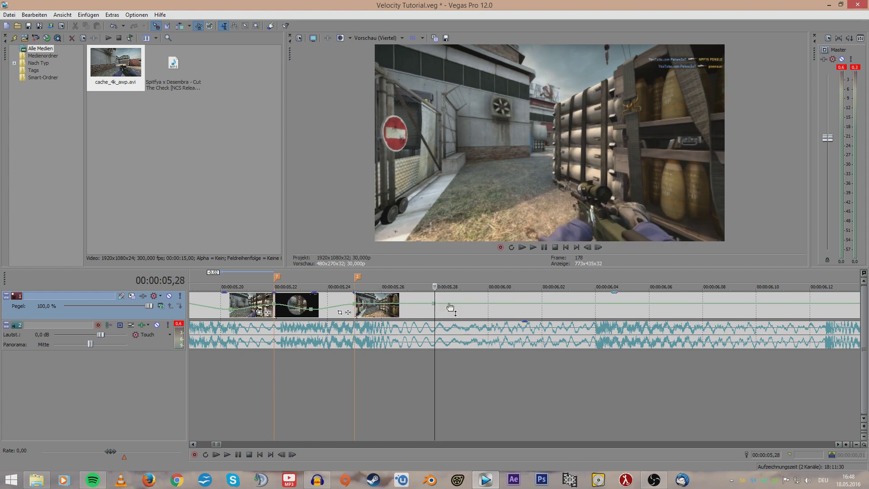
key(Right)
key(Right)
key(Right)
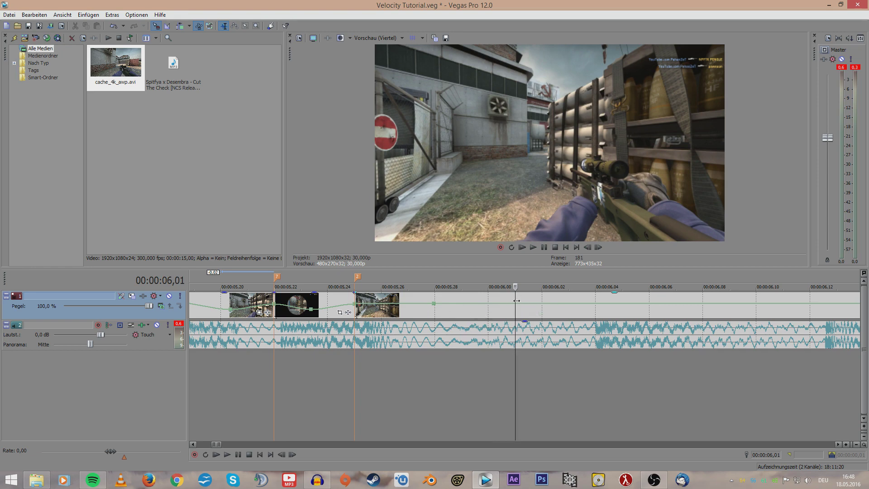
Step: Set the velocity point at 00:00:06,01 to a lower speed value
right_click(517, 303)
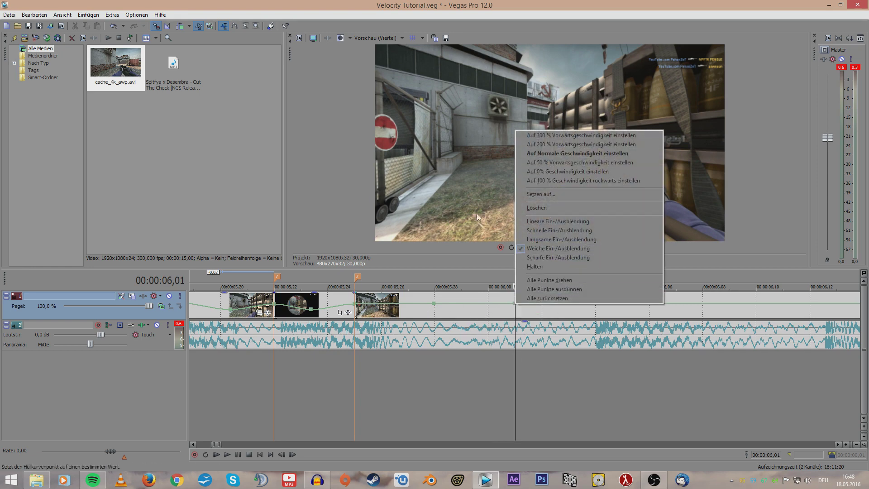
click(437, 319)
click(436, 314)
click(516, 310)
right_click(515, 304)
click(543, 194)
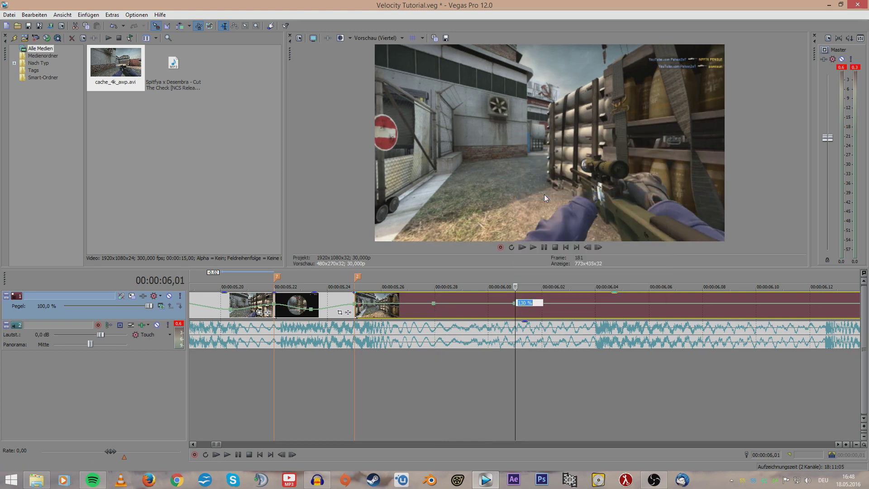
scroll(553, 382, down, 10)
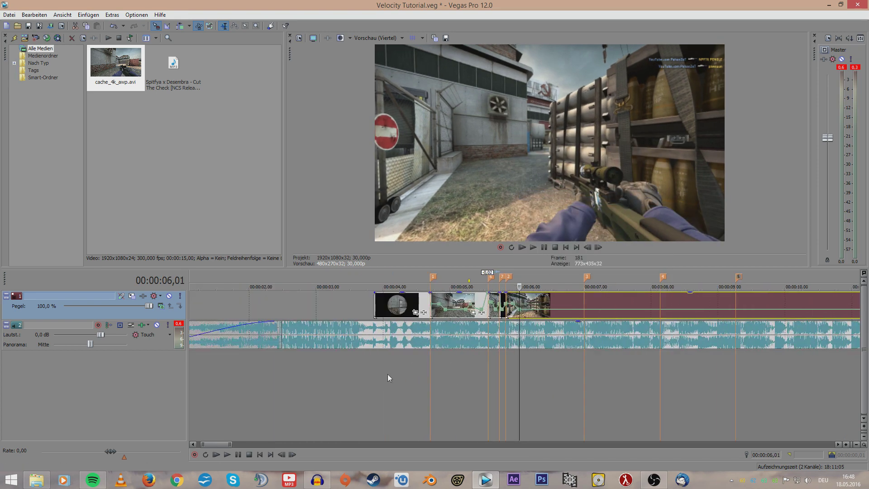
Step: Play the edit from the project start and replay the part before the 00:00:05,17 marker to judge the slowdown
click(365, 355)
key(ctrl+Home)
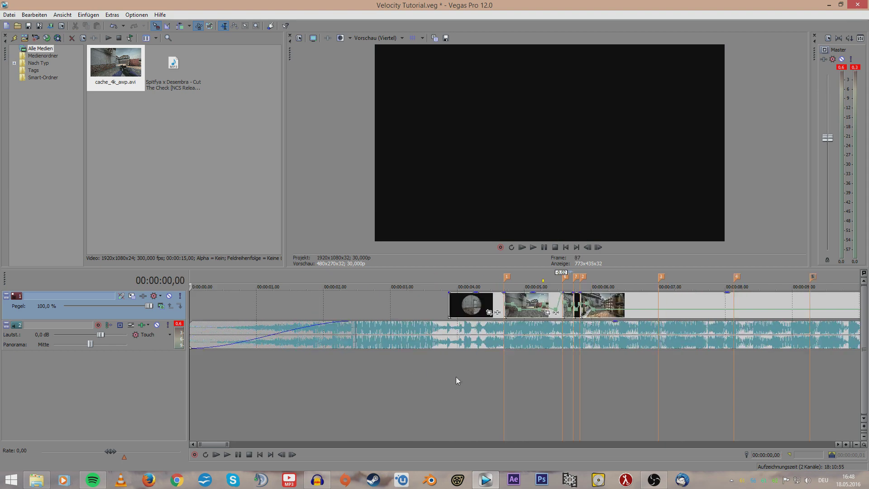
key(space)
scroll(490, 406, down, 3)
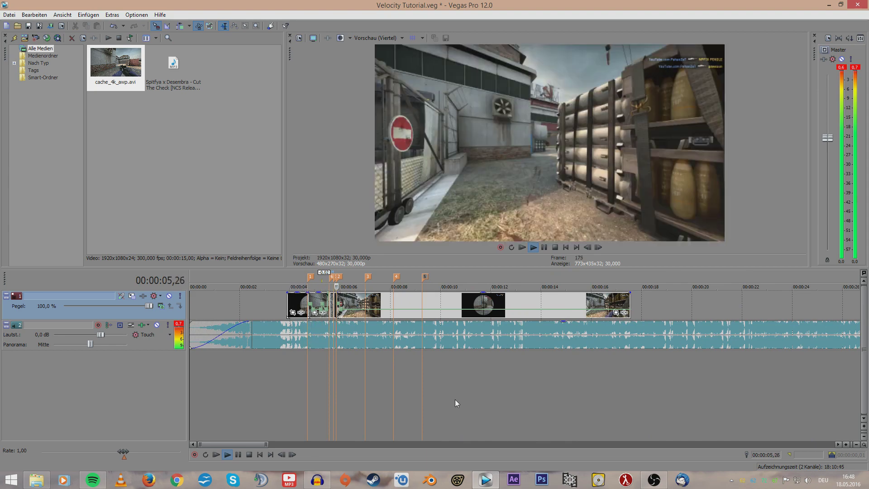
key(space)
click(381, 371)
scroll(466, 372, up, 5)
click(240, 372)
key(space)
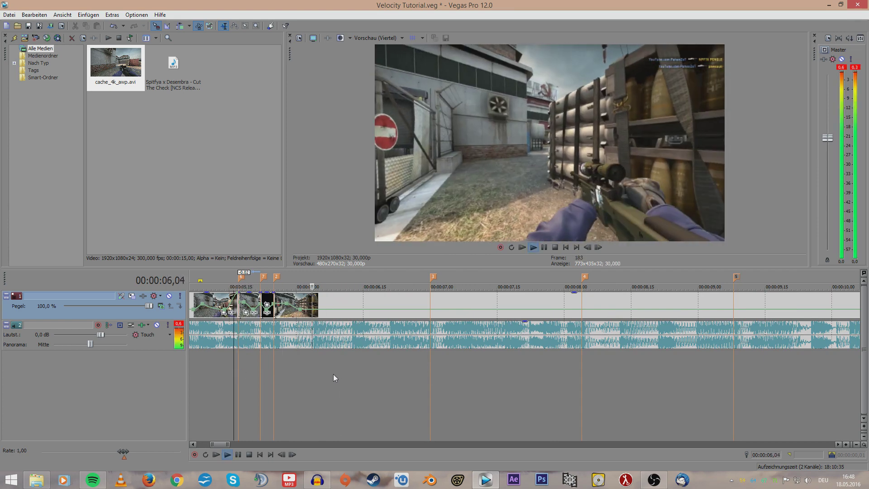
key(space)
click(317, 369)
Step: Add a velocity point at 00:00:06,12 on the last clip and set it to a higher speed value
scroll(435, 393, up, 4)
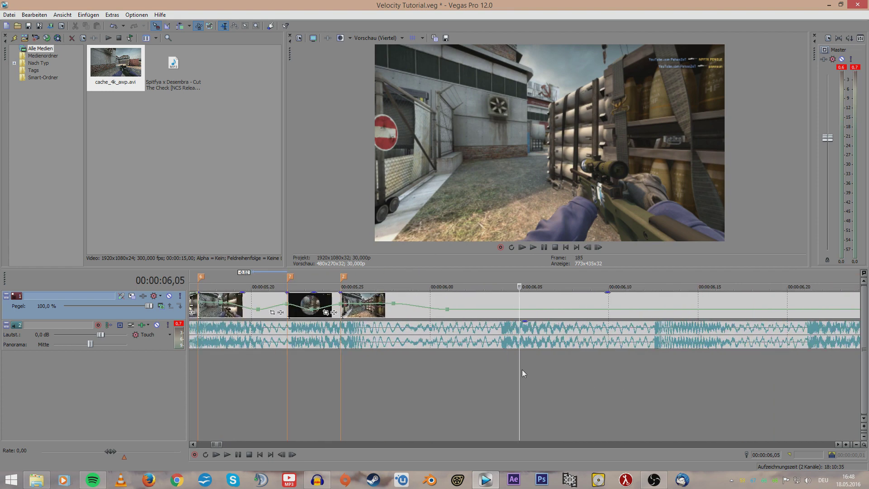
drag(522, 370, 557, 361)
scroll(514, 357, down, 3)
scroll(516, 365, up, 3)
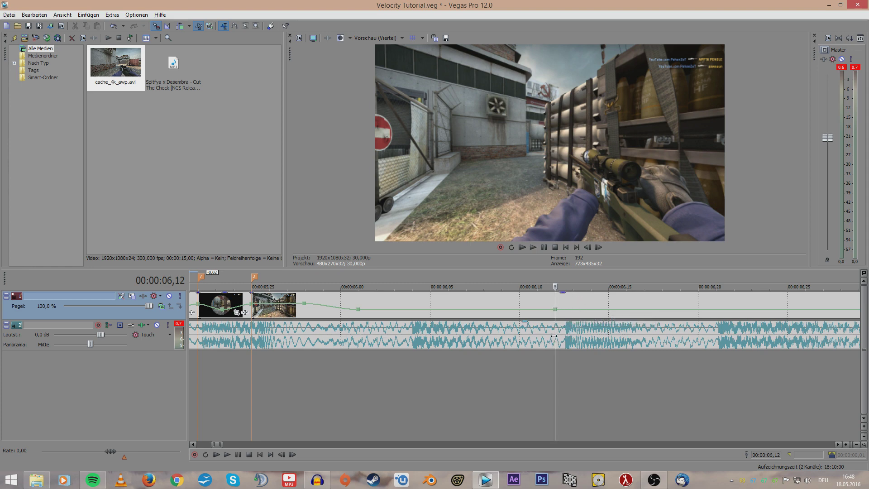
right_click(555, 309)
click(578, 196)
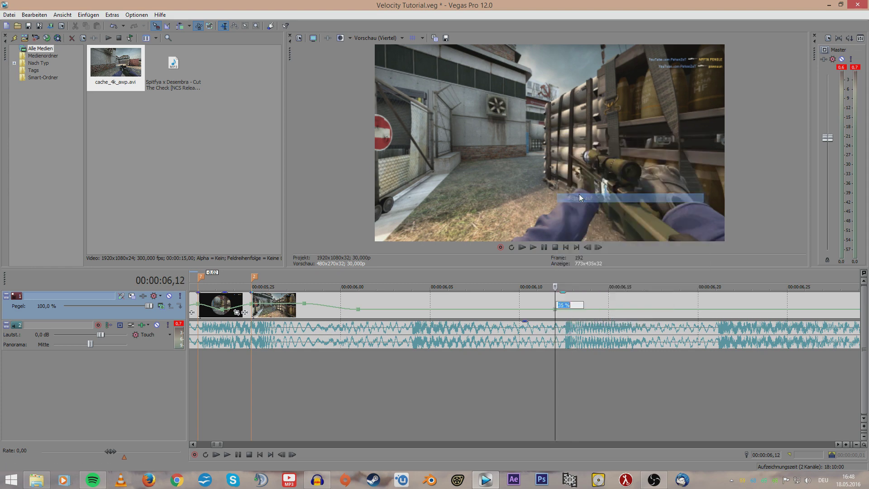
key(Return)
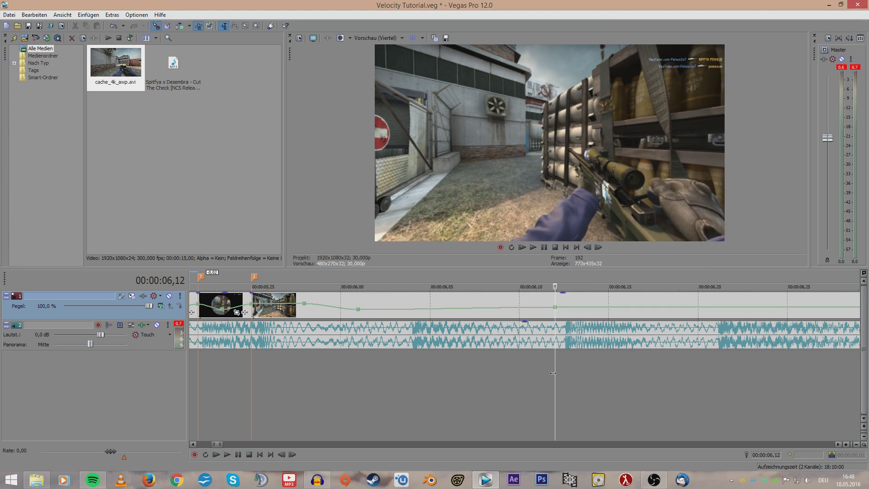
Step: Play the edit from the project start past the 00:00:07,00 marker to check the timing of the last clip's speed changes
drag(552, 373, 352, 351)
drag(360, 299, 394, 302)
scroll(486, 348, down, 5)
click(537, 378)
scroll(545, 374, up, 3)
scroll(544, 374, down, 4)
click(348, 362)
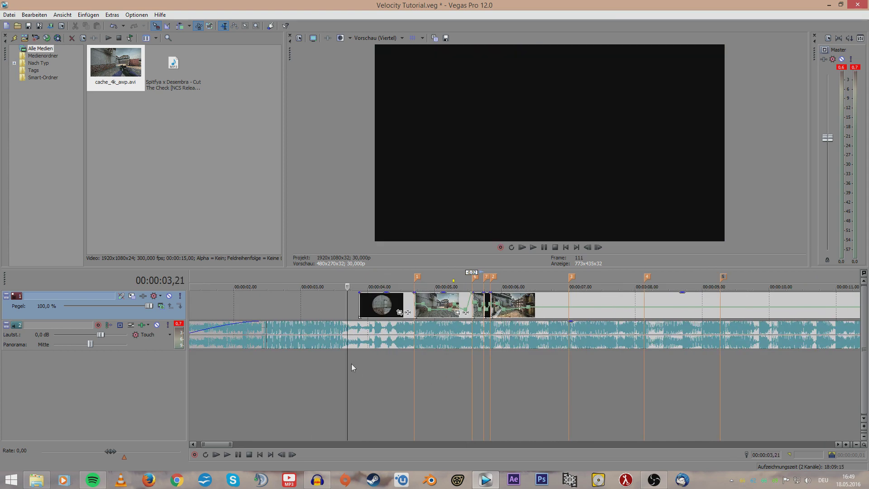
scroll(481, 380, up, 5)
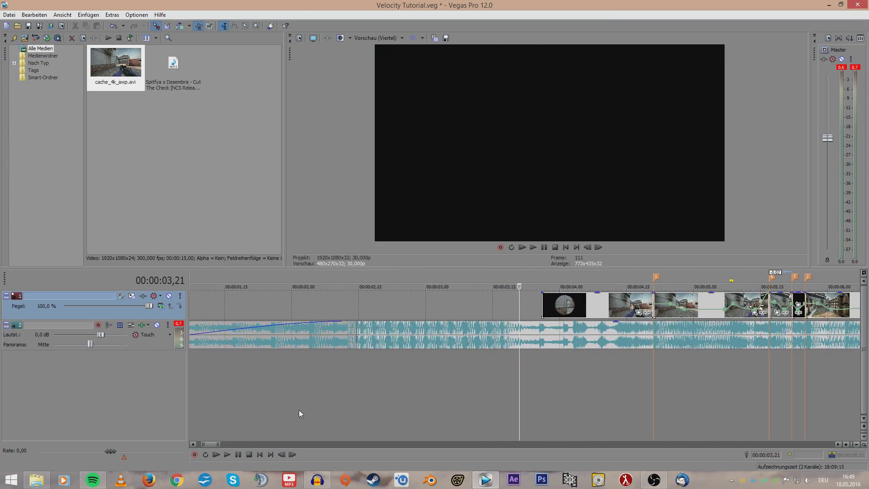
drag(209, 444, 193, 445)
scroll(446, 406, down, 5)
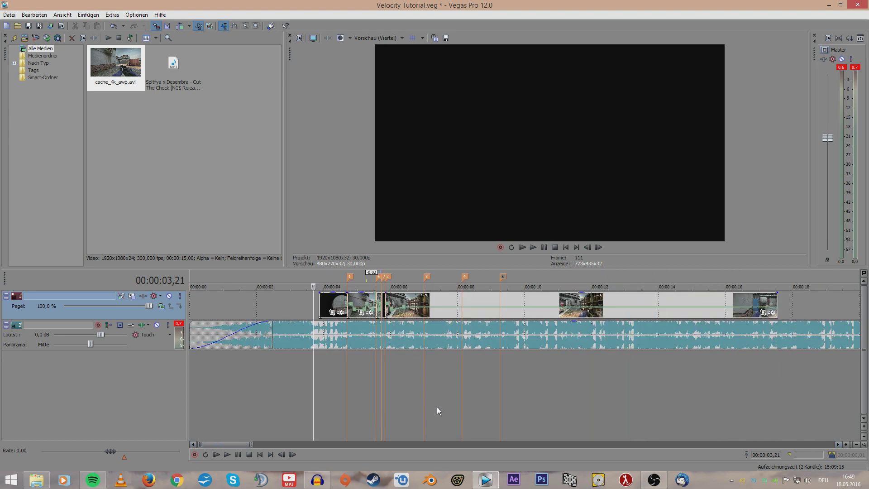
key(ctrl+Home)
key(space)
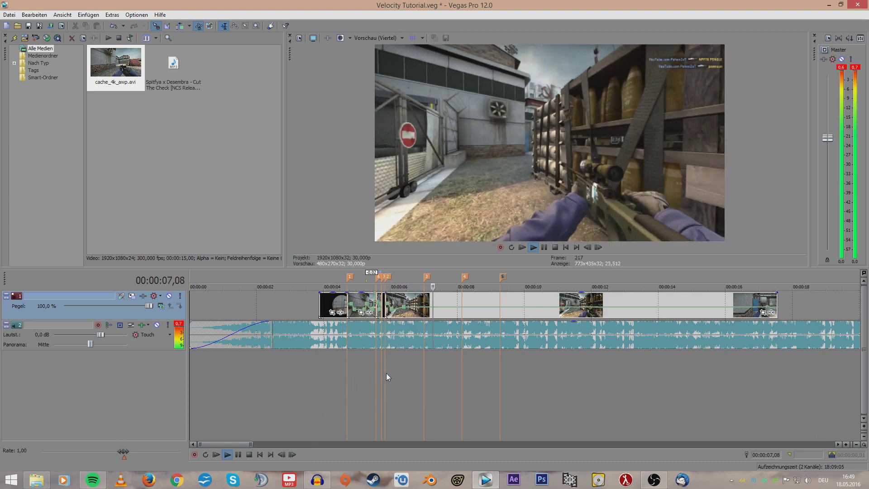
click(424, 370)
Step: Scrub the last clip between 00:00:06,11 and 00:00:07,00 to examine the motion around its 00:00:06,12 velocity point
scroll(522, 366, up, 5)
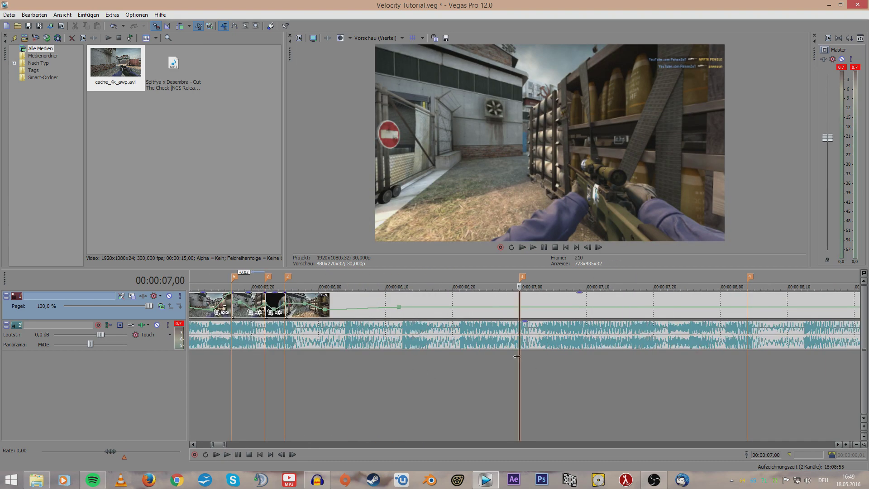
drag(509, 356, 387, 372)
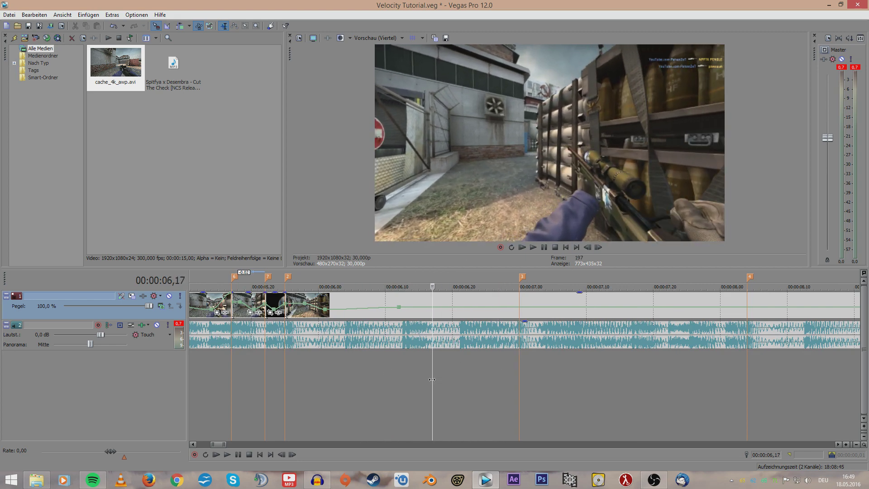
drag(458, 369, 359, 375)
drag(421, 371, 370, 360)
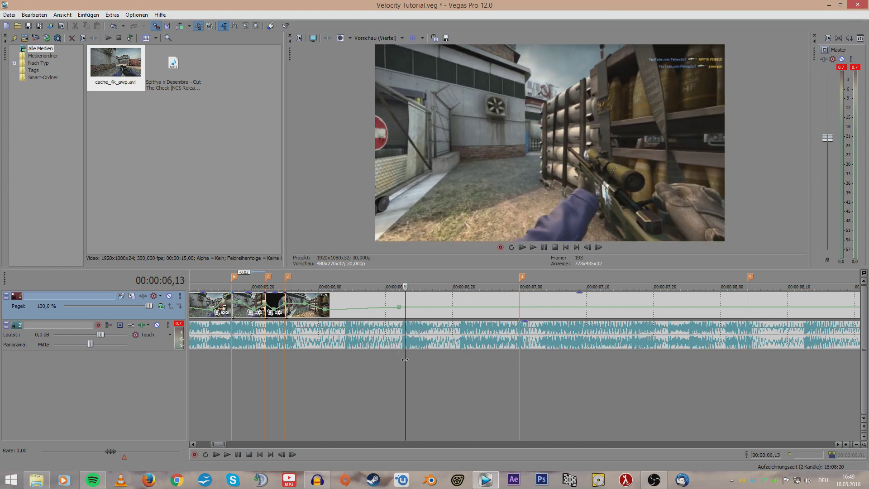
scroll(405, 356, up, 6)
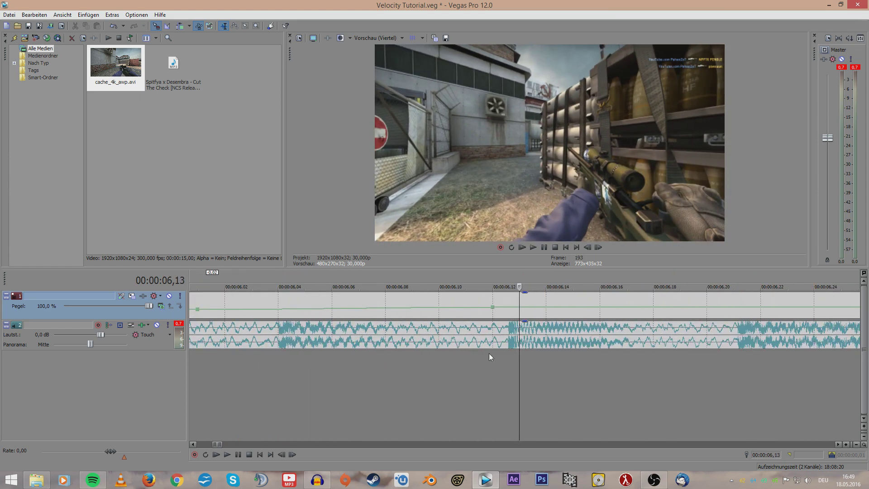
drag(637, 316, 394, 330)
scroll(485, 366, down, 6)
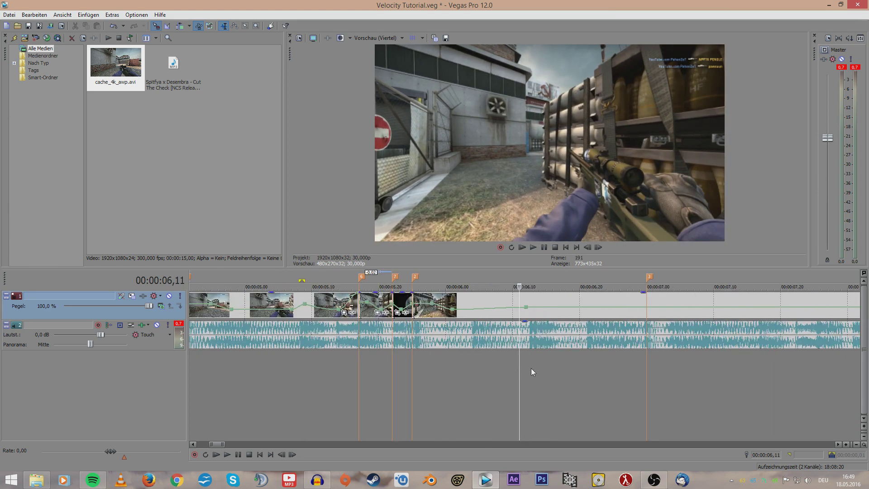
scroll(533, 372, up, 3)
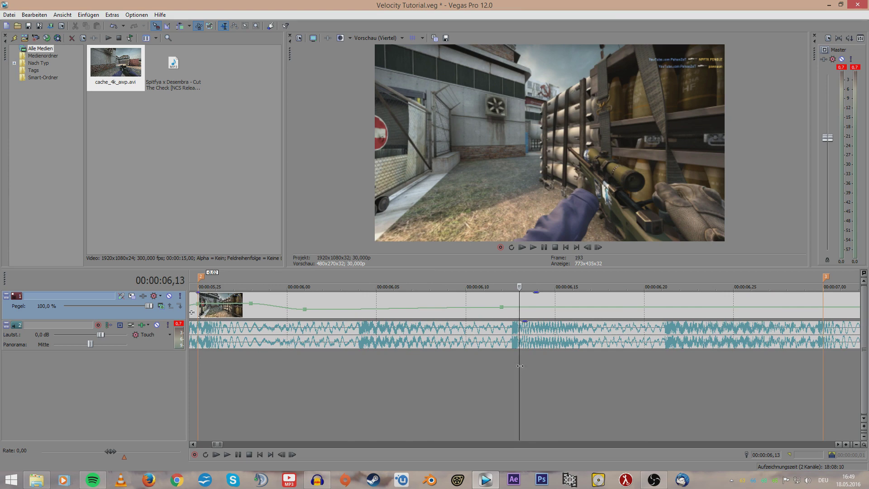
drag(520, 368, 647, 386)
scroll(647, 386, down, 5)
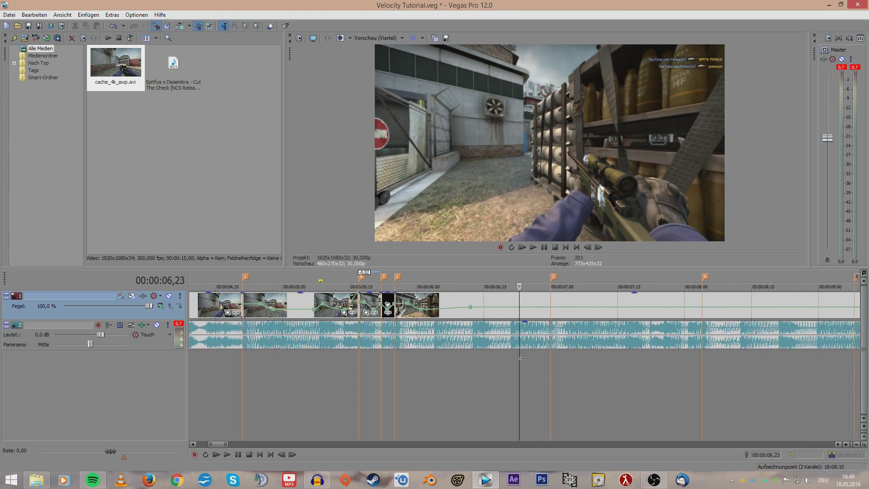
Step: Mark the time range from just before the first beat marker to just after the 00:00:07,00 marker
click(577, 357)
scroll(577, 358, down, 3)
drag(375, 368, 533, 371)
click(434, 371)
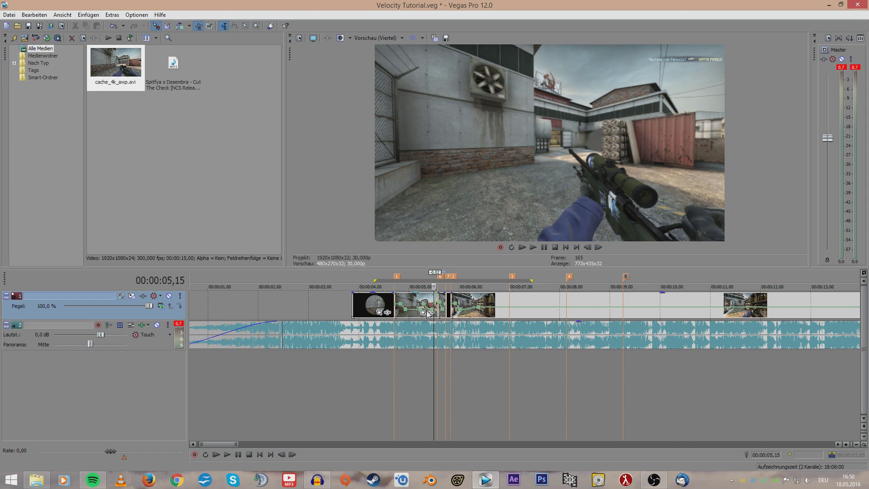
Step: Mark the time range from just before the first clip to 00:00:11,08 and play a section of the last clip
click(510, 362)
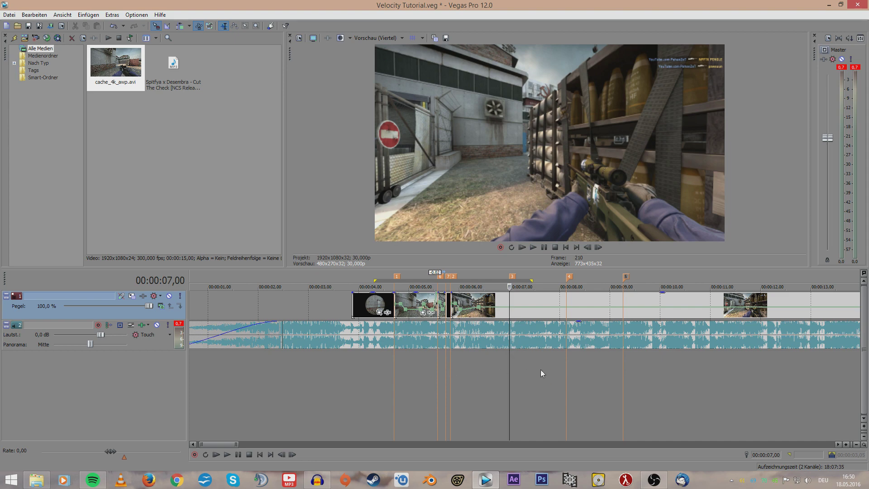
drag(340, 362, 722, 362)
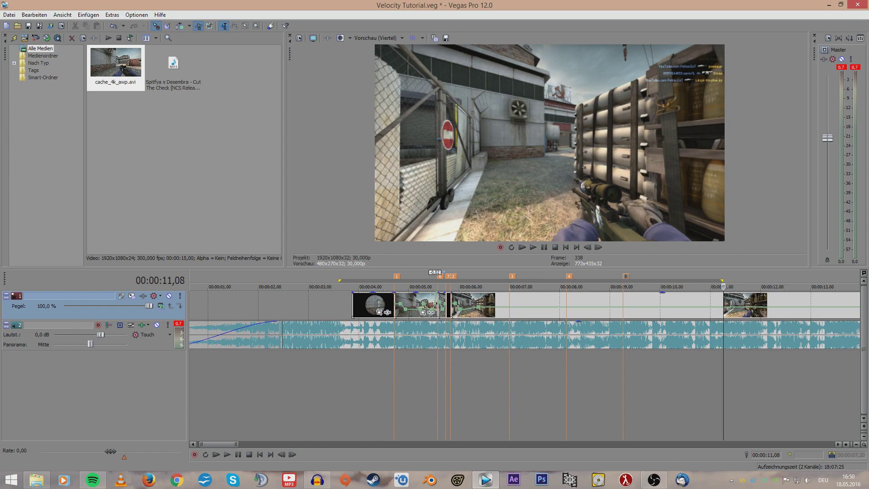
click(482, 390)
scroll(522, 391, up, 8)
key(space)
key(space)
Step: Add a velocity peak at about 00:00:06,04 on the last clip and lower the speed again at about 00:00:06,07
click(627, 310)
click(411, 370)
click(394, 370)
double_click(510, 303)
drag(519, 303, 519, 295)
click(519, 308)
drag(575, 295, 575, 310)
Step: Add a velocity point at about 00:00:06,12 on the last clip, set it to 20 %, and play the result
click(340, 372)
key(space)
key(space)
double_click(667, 309)
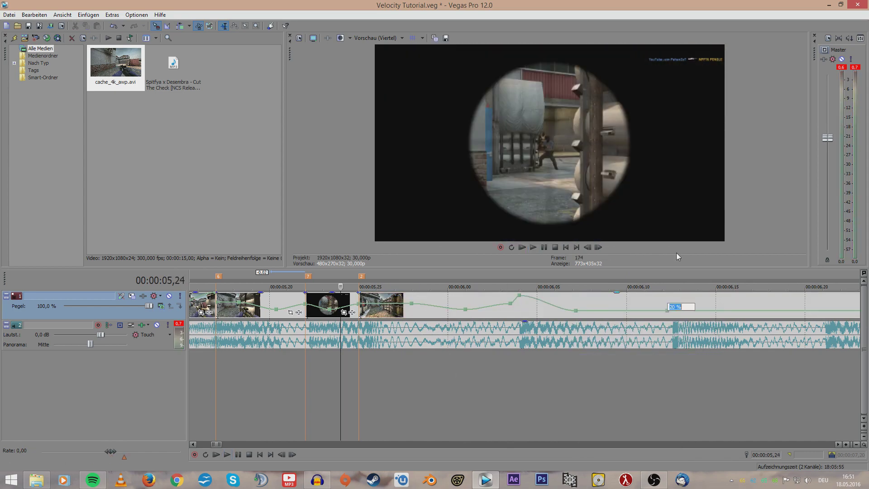
key(space)
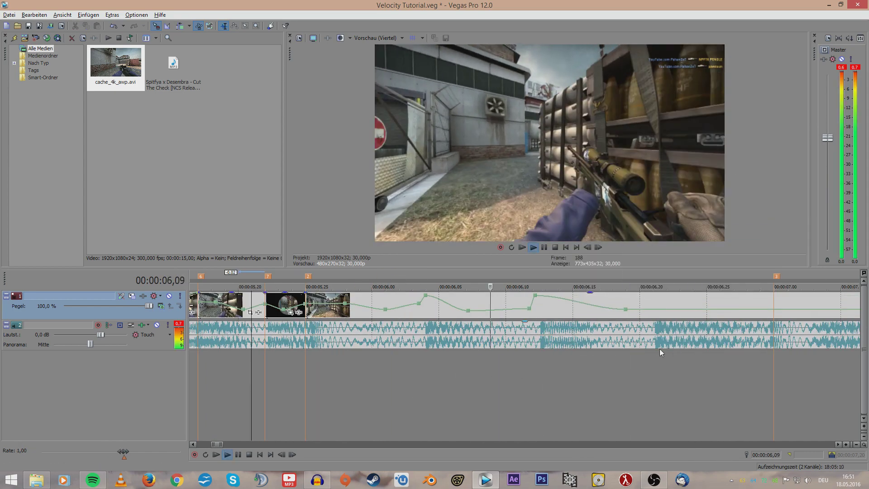
key(Return)
Step: Split the last clip at about 00:00:06,24 and at the 00:00:07,00 marker, and slip the short middle piece to the scoped footage
key(s)
key(3)
scroll(665, 341, down, 1)
drag(467, 309, 467, 303)
key(s)
drag(530, 308, 535, 308)
key(space)
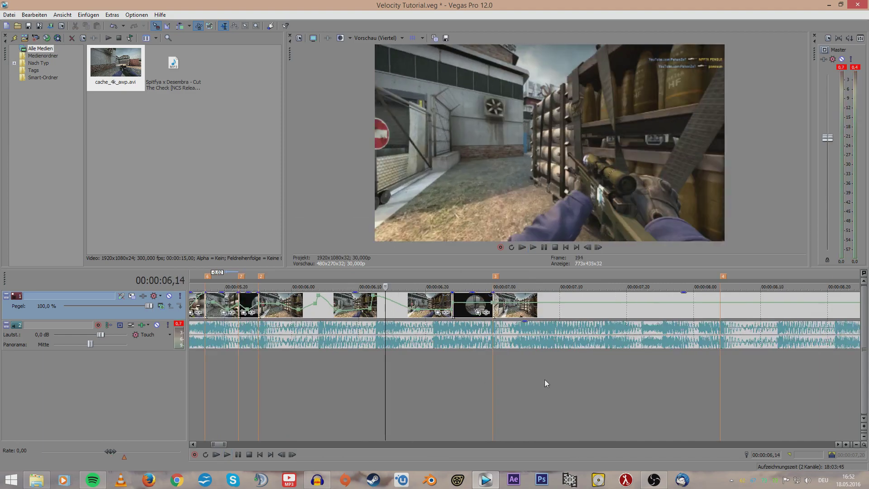
Step: Play the edit across the cuts before and after the 00:00:07,00 marker to check their timing against the beat
key(Return)
scroll(534, 382, up, 2)
scroll(562, 400, down, 5)
key(space)
click(248, 362)
key(Return)
scroll(528, 330, up, 4)
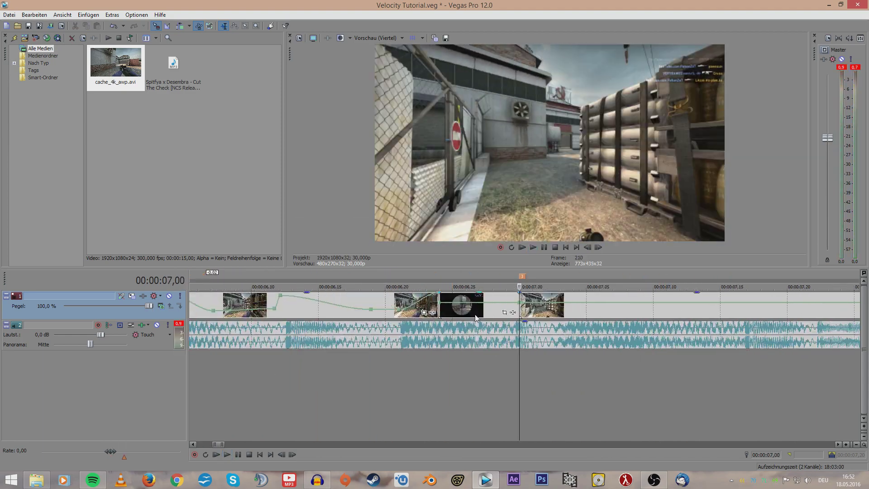
scroll(594, 366, down, 6)
scroll(551, 376, up, 4)
key(space)
scroll(544, 328, up, 1)
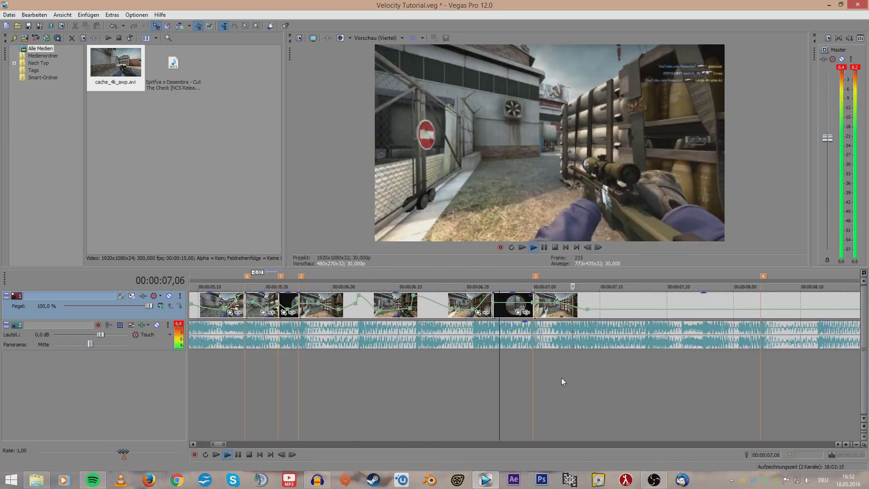
key(space)
key(space)
Step: Add a velocity point at about 00:00:07,16 on the last clip, adjust its speed value, and play the result
double_click(643, 309)
right_click(643, 309)
click(665, 185)
key(space)
scroll(520, 353, up, 3)
scroll(508, 316, down, 3)
click(425, 376)
key(space)
Step: Adjust a further velocity point on the clip after the 00:00:07,00 marker and play back the speed change
scroll(646, 359, down, 1)
click(646, 359)
scroll(647, 358, up, 3)
right_click(500, 302)
click(534, 197)
key(space)
click(613, 315)
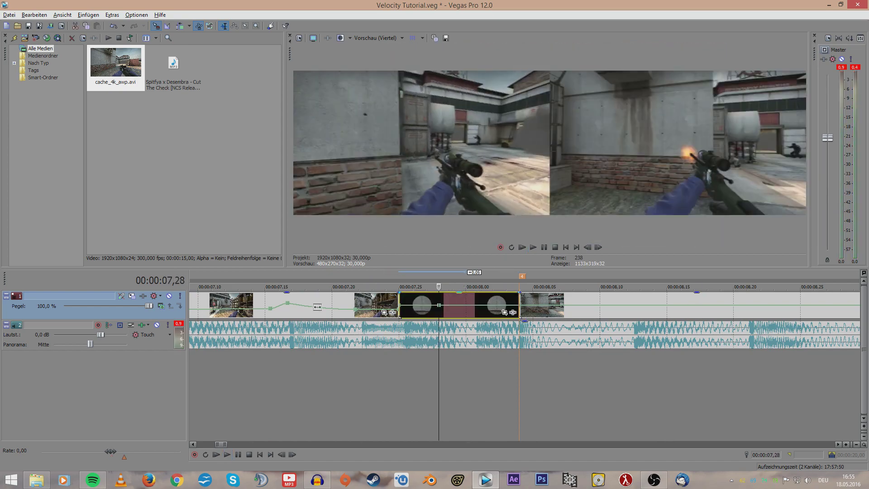
Step: Shape the speed curve before the fifth beat marker by adjusting velocity points at about 00:00:07,28, 00:00:08,24 and 00:00:09,08
right_click(441, 305)
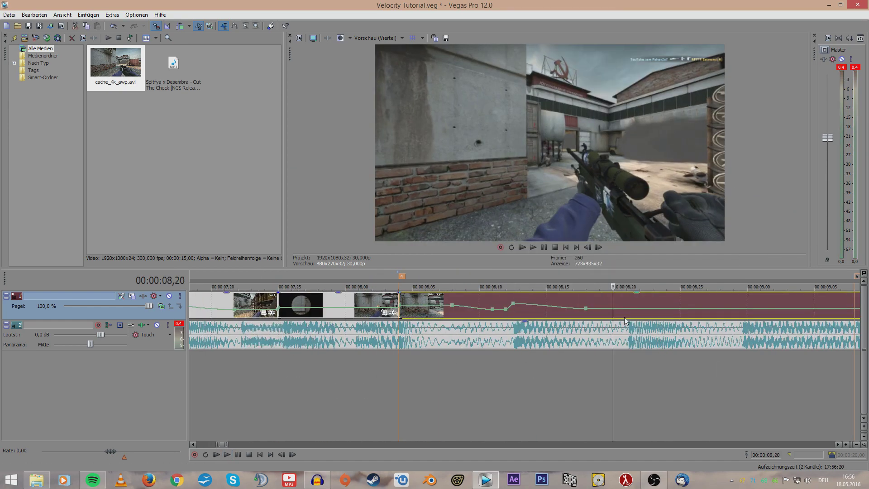
right_click(673, 308)
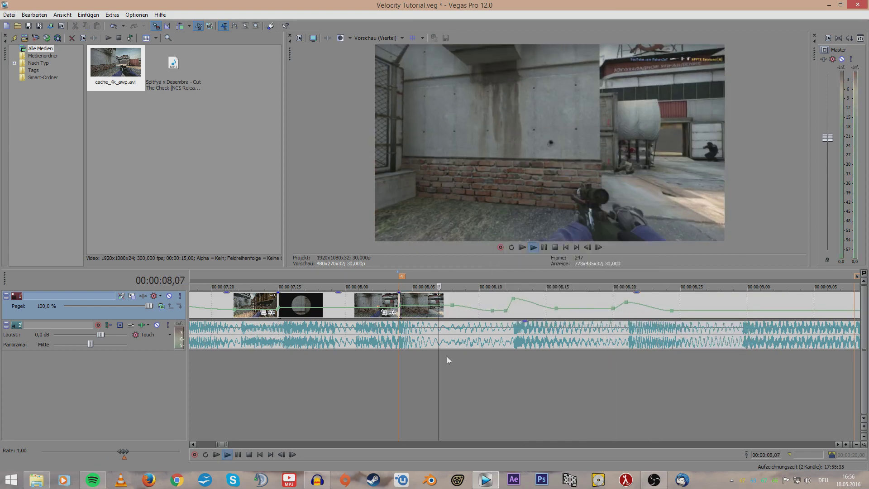
key(space)
right_click(625, 309)
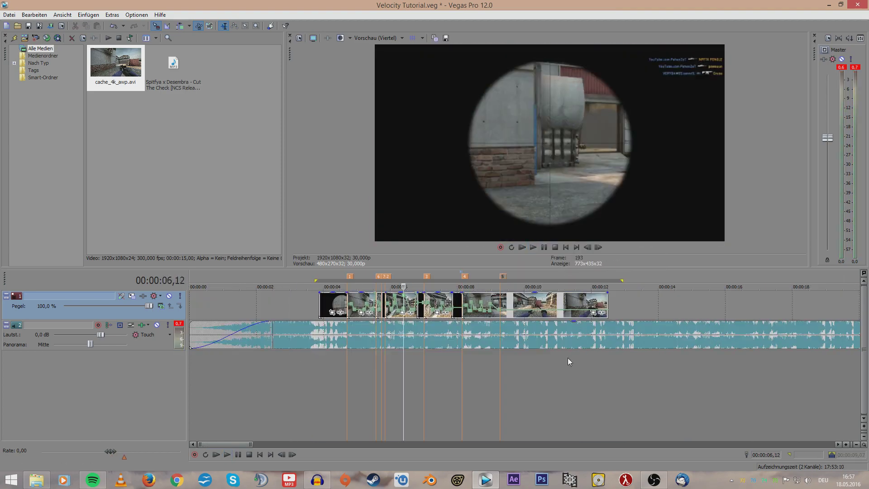
Step: Examine the cuts and velocity points across the edit, from the first clip at 00:00:03,20 through the scoped clip at 00:00:07,25
scroll(563, 351, up, 8)
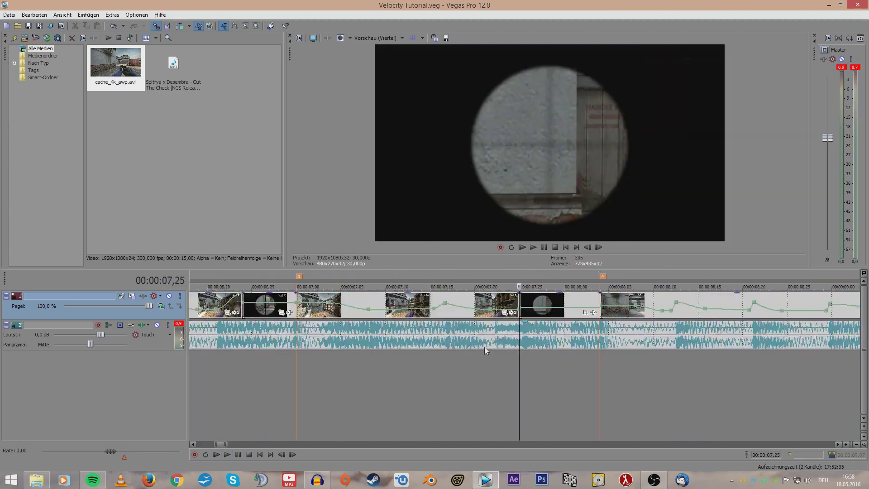
scroll(481, 333, down, 8)
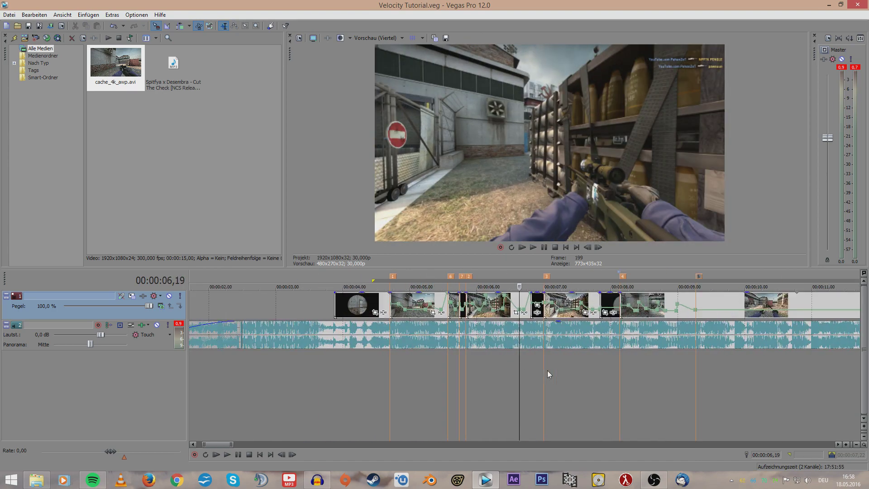
scroll(547, 370, down, 2)
click(308, 364)
key(space)
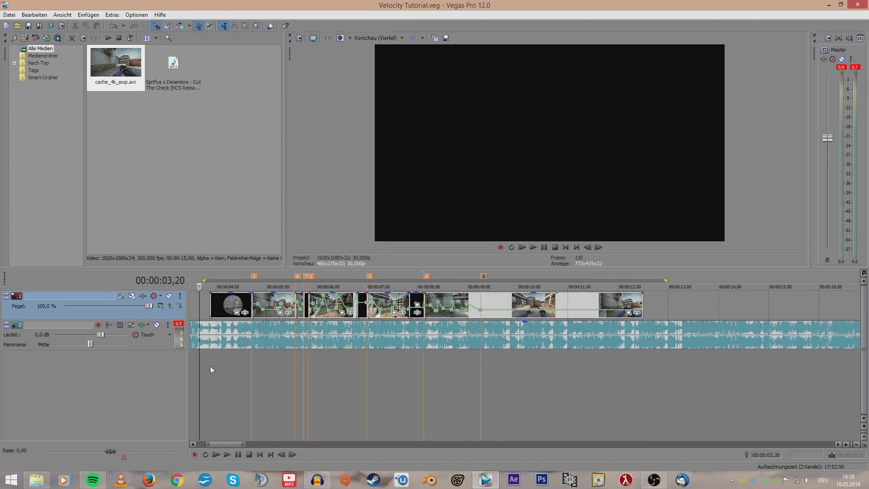
scroll(210, 366, down, 2)
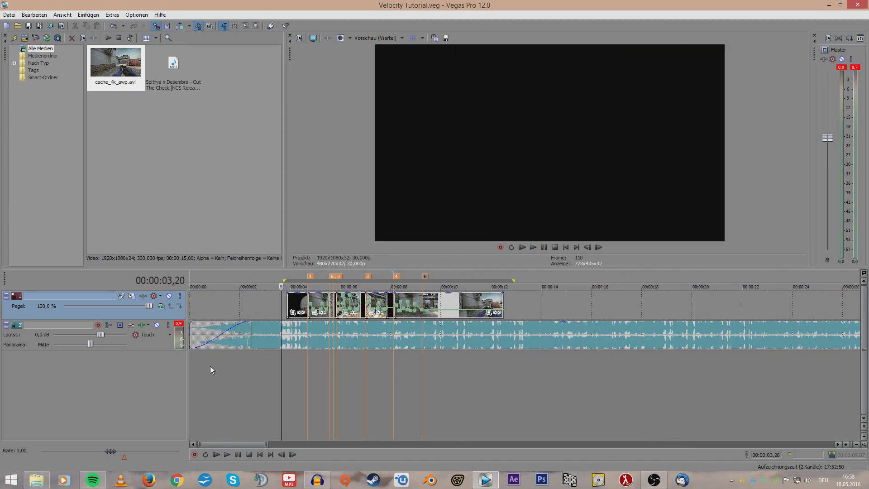
click(287, 372)
scroll(479, 372, up, 3)
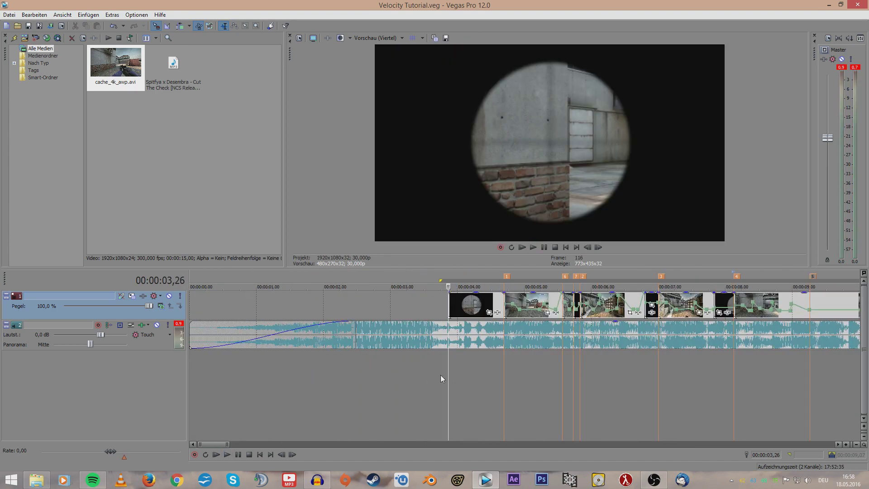
Step: Inspect the footage at 00:00:10,21, the scoped clip at 00:00:07,25, and the velocity peaks around 00:00:08,22
click(452, 363)
click(543, 361)
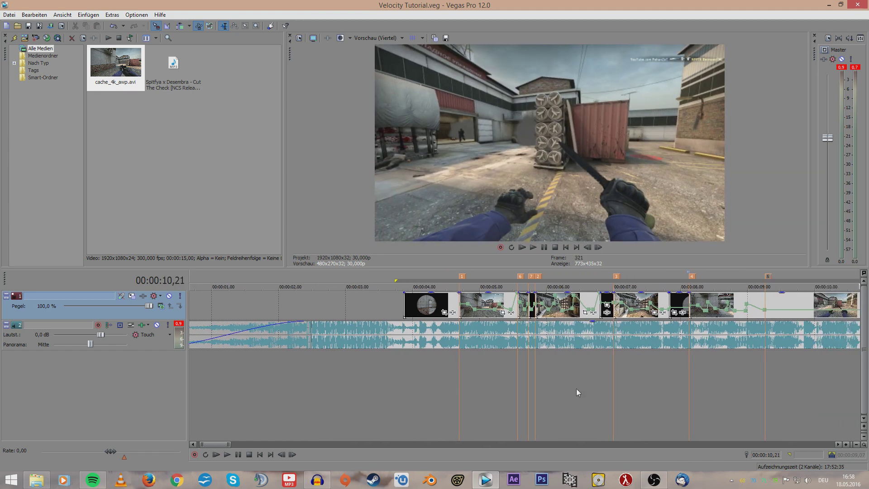
scroll(655, 380, down, 1)
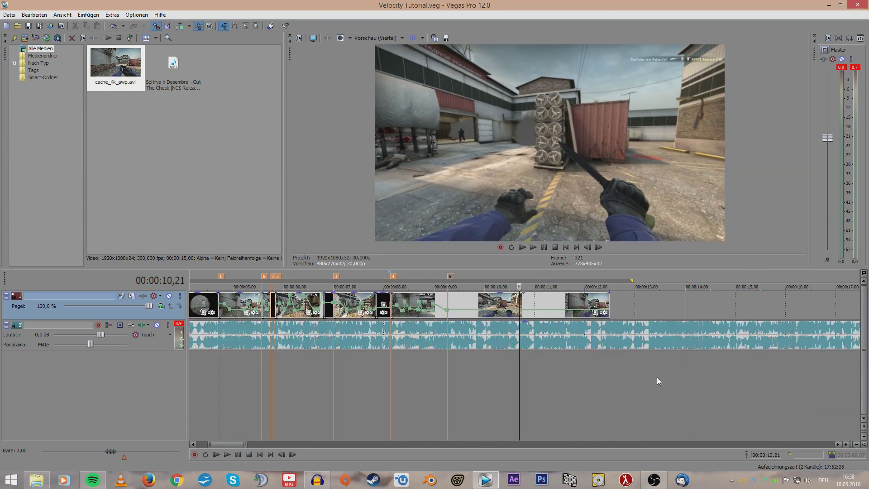
click(495, 369)
click(378, 362)
scroll(463, 363, up, 5)
scroll(484, 347, down, 4)
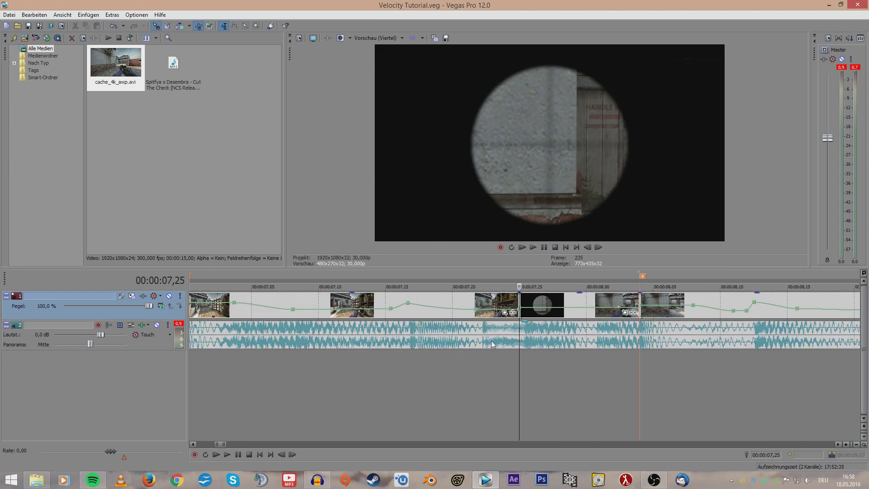
click(610, 374)
scroll(610, 374, up, 3)
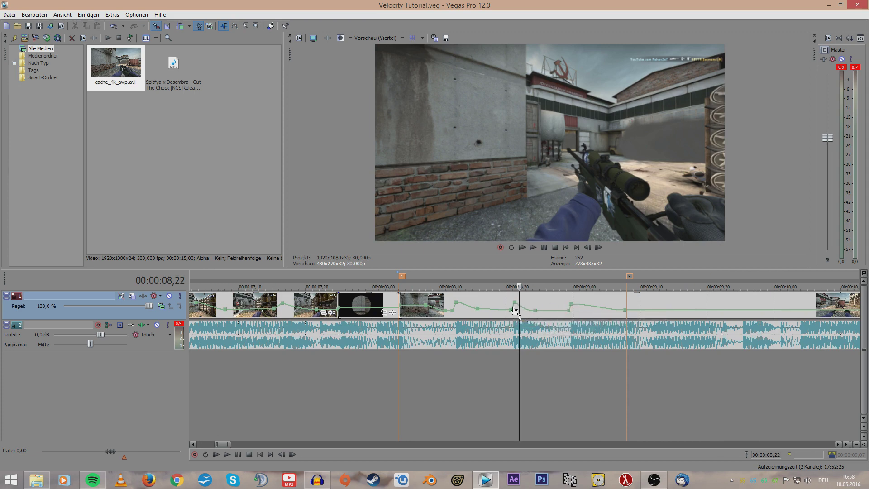
double_click(568, 309)
scroll(459, 305, down, 5)
Step: Mark the time range from about 00:00:04,14 to just after 00:00:12,00 and place the cursor at 00:00:06,08
click(340, 398)
drag(304, 381, 695, 390)
click(394, 385)
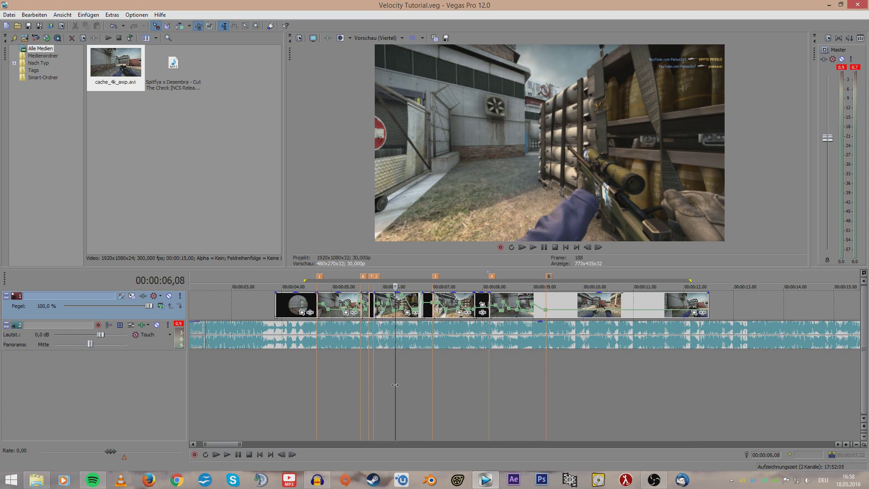
Step: Review the whole edit, including the cut before the third marker at 00:00:06,19 and the frame at 00:00:06,02
scroll(395, 385, down, 2)
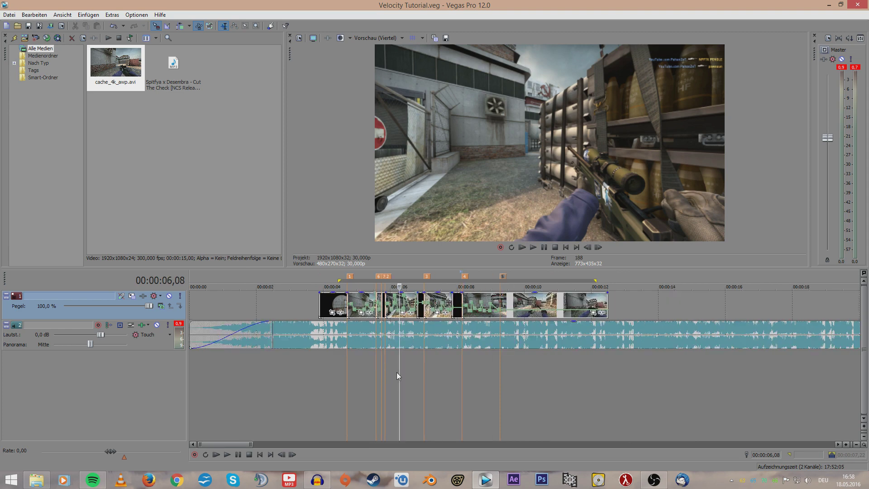
click(412, 365)
scroll(438, 367, up, 4)
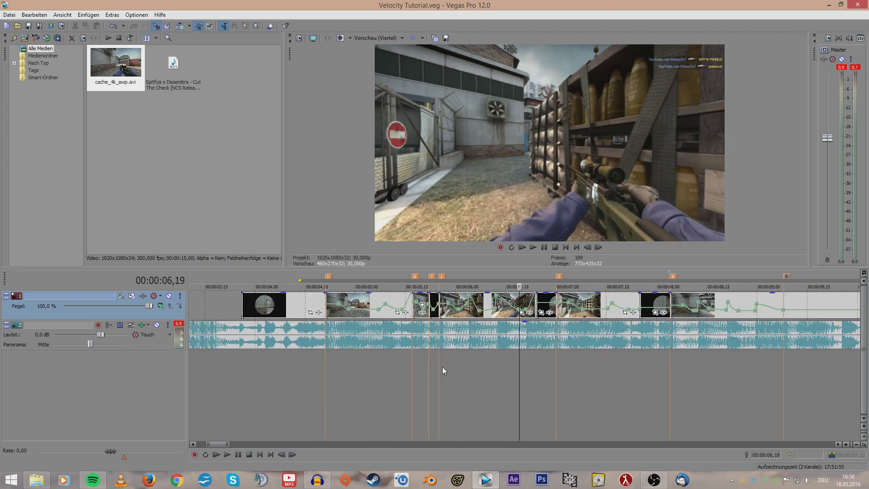
scroll(547, 371, up, 1)
scroll(547, 370, down, 2)
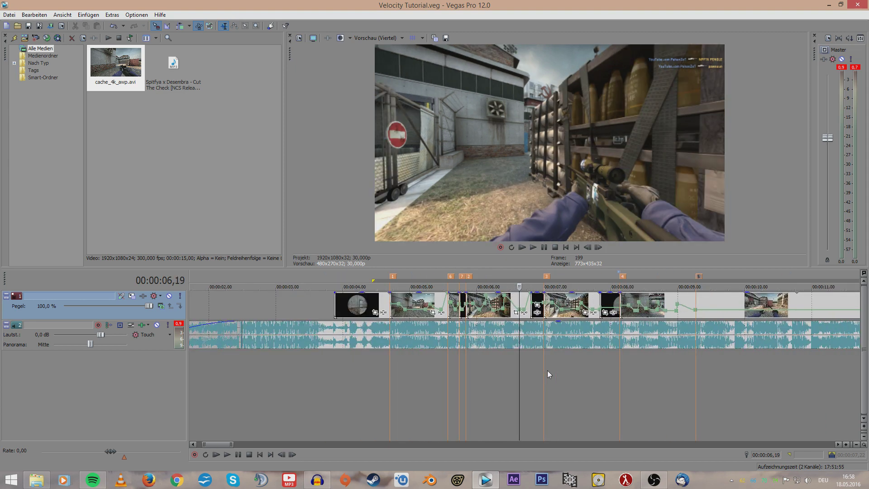
scroll(547, 371, down, 3)
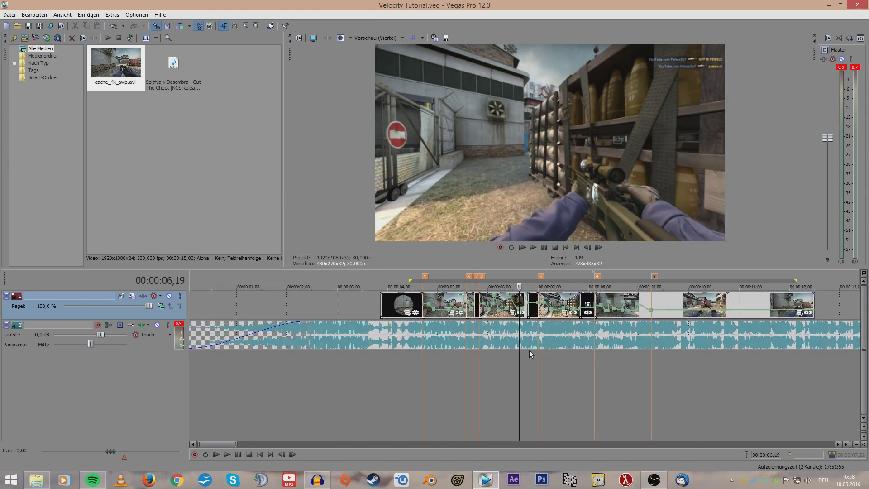
click(308, 373)
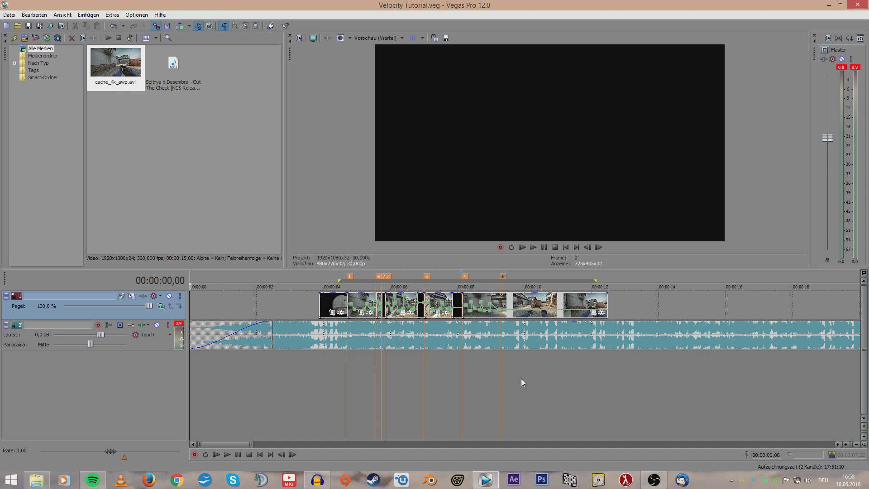
click(288, 396)
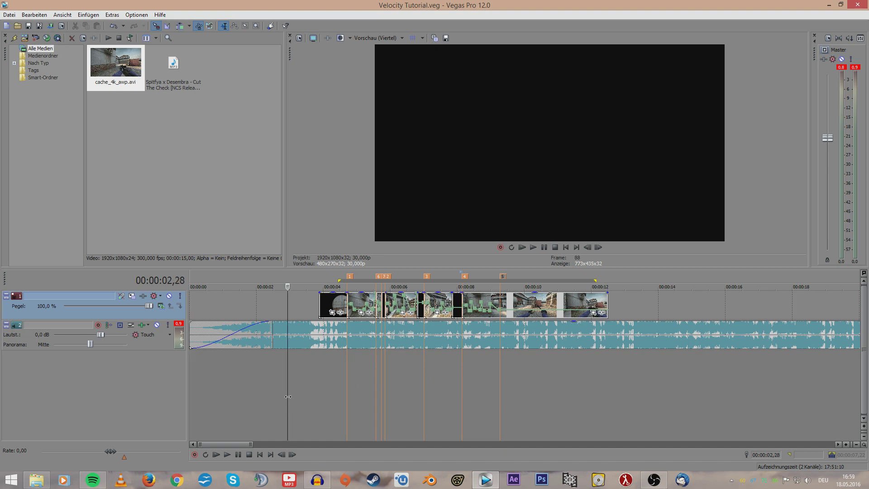
click(392, 400)
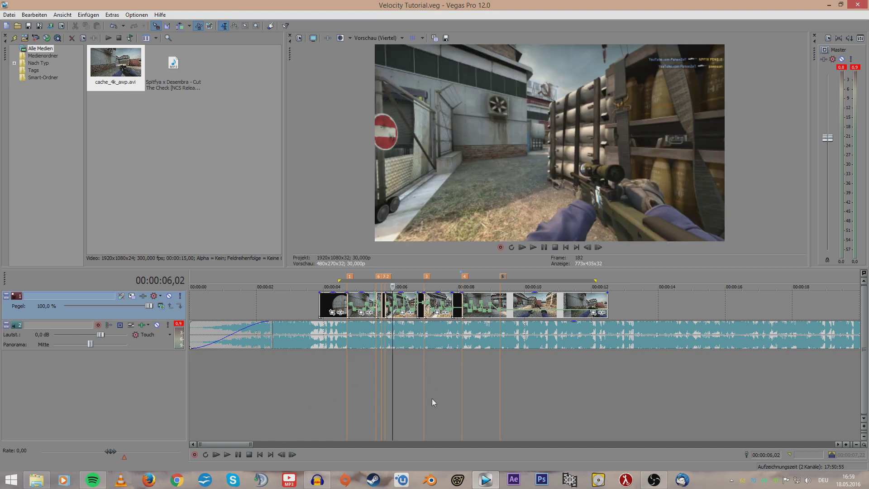